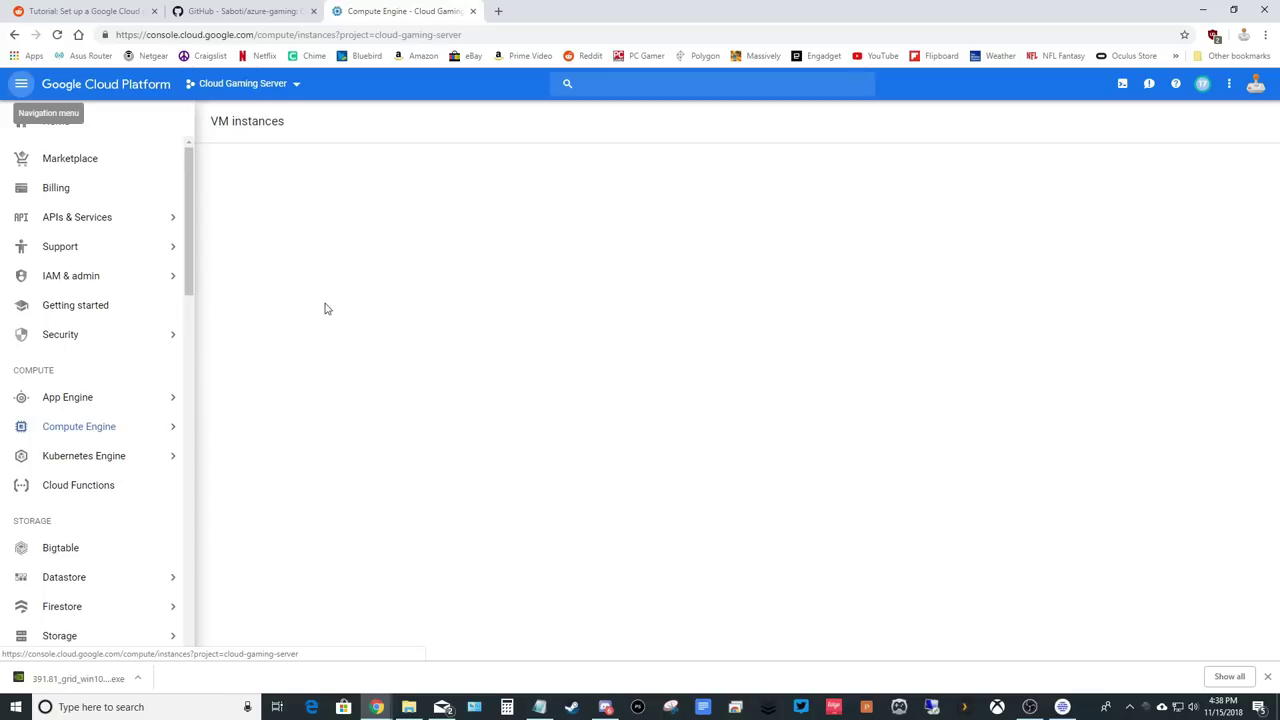
# Start a new VM instance, replacing the default 'instance-1' name with 'parsec'.
pyautogui.click(621, 330)
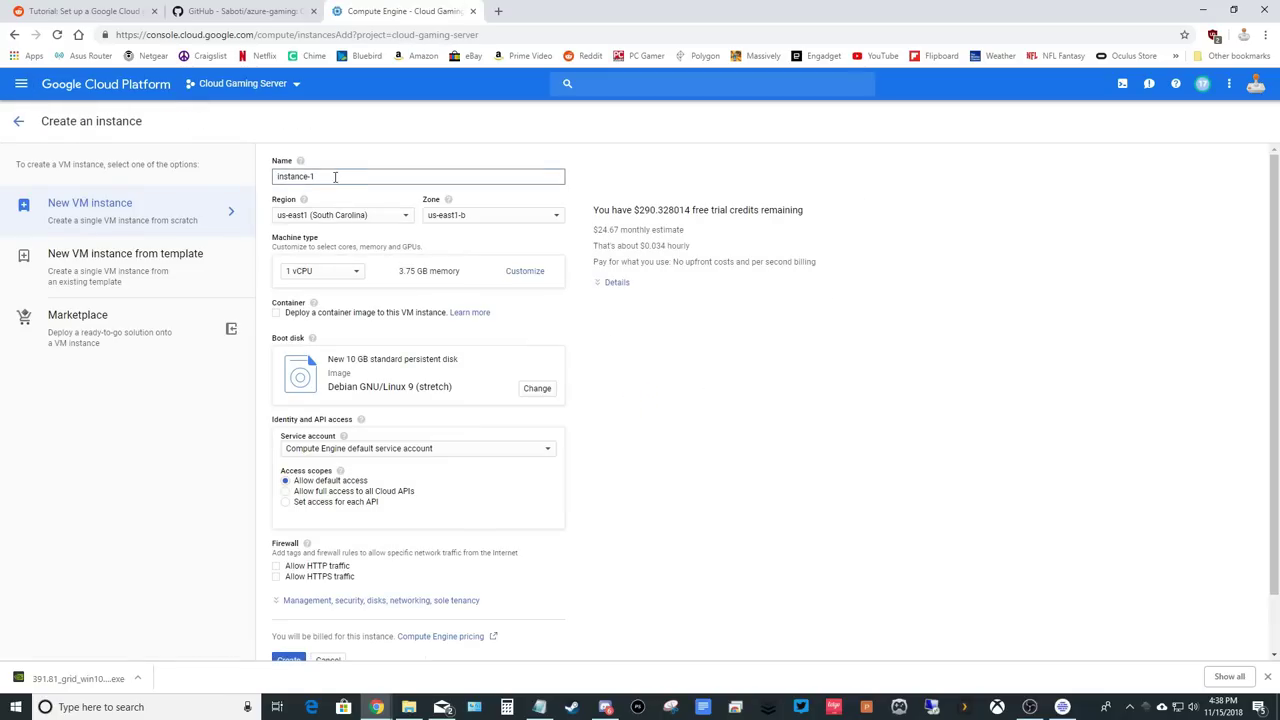
pyautogui.moveTo(334, 176); pyautogui.dragTo(229, 180)
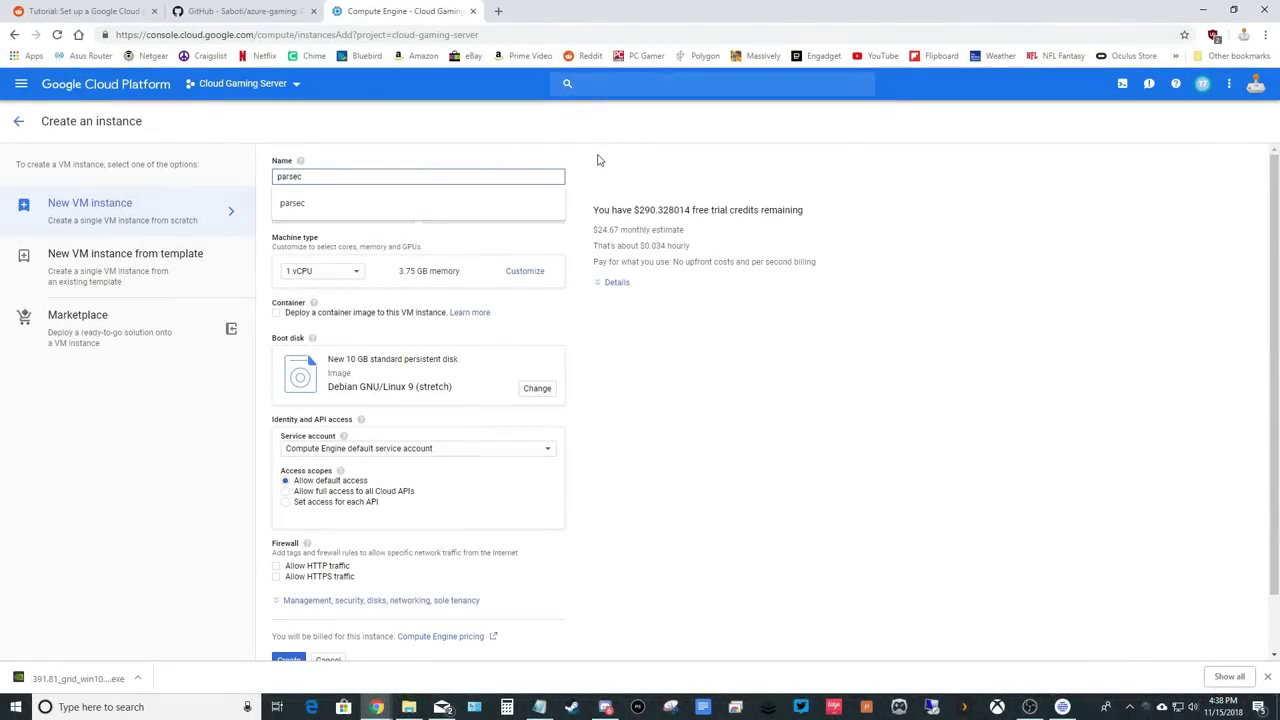
pyautogui.write('c')
pyautogui.click(600, 163)
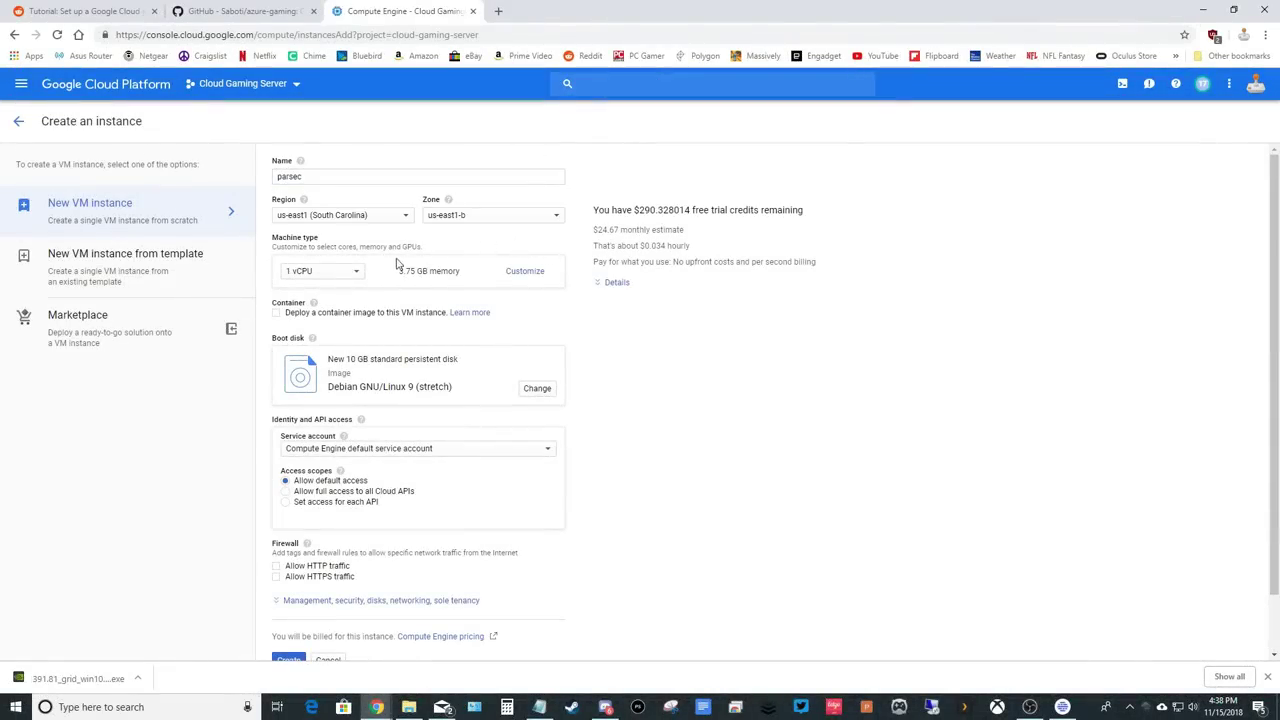
pyautogui.click(355, 272)
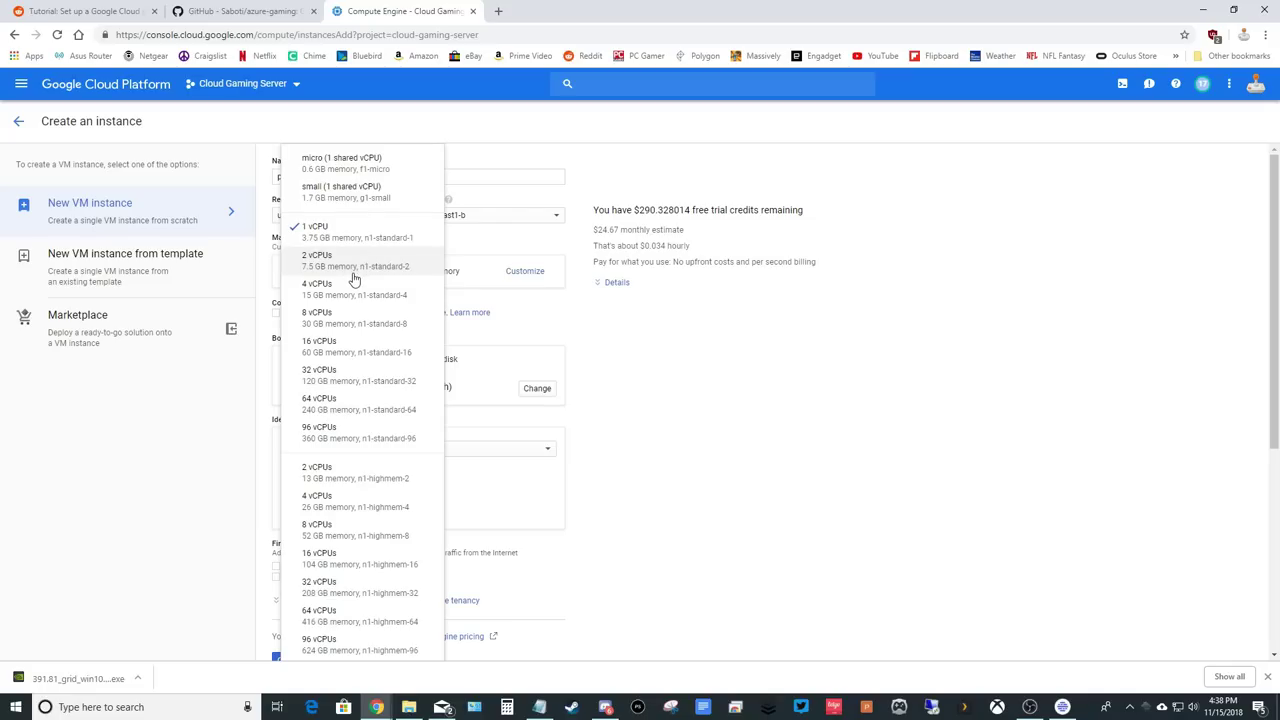
# Choose 8 vCPUs and customize the machine, keeping the CPU platform on Automatic.
pyautogui.click(350, 318)
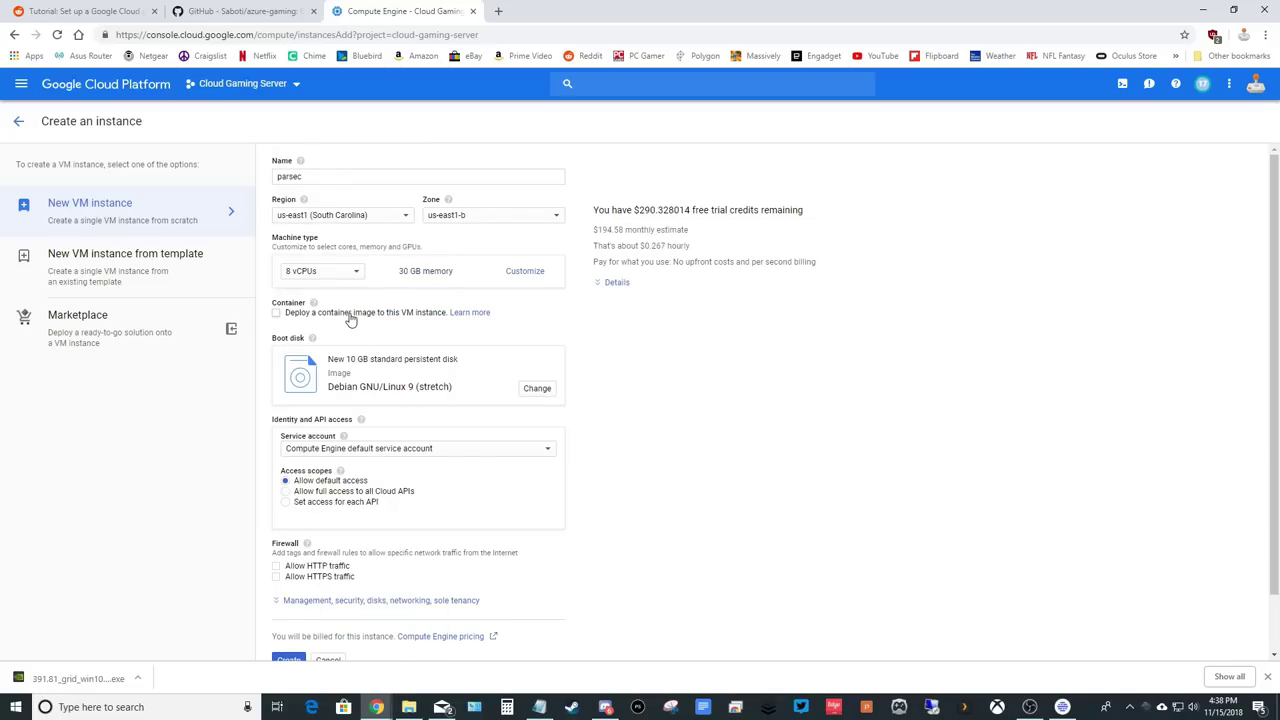
pyautogui.click(527, 275)
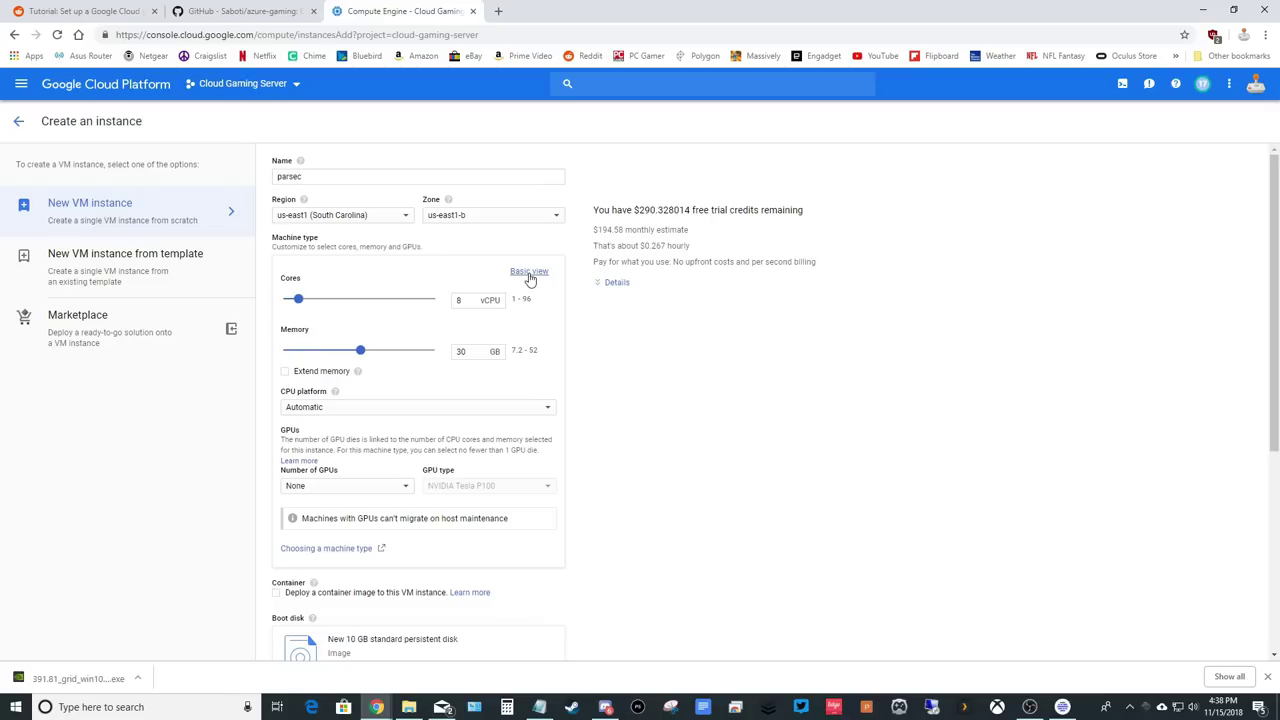
pyautogui.click(438, 411)
pyautogui.click(440, 412)
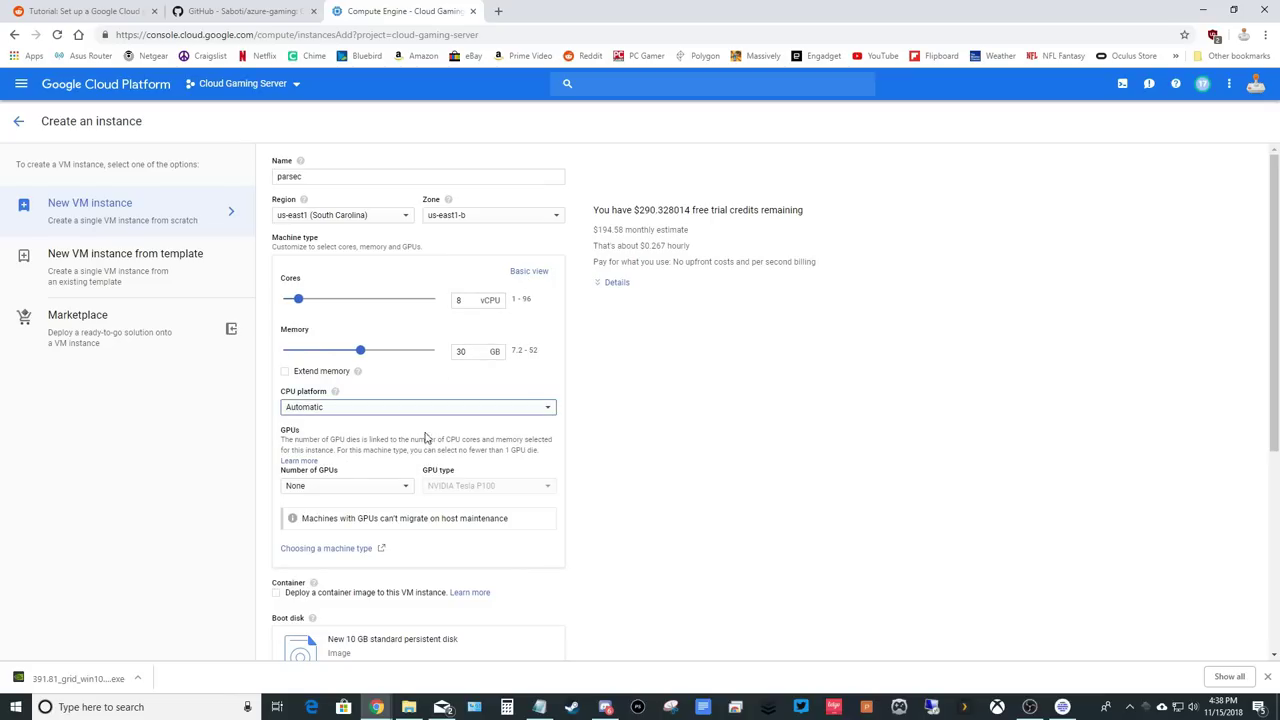
pyautogui.scroll(-2, 416, 441)
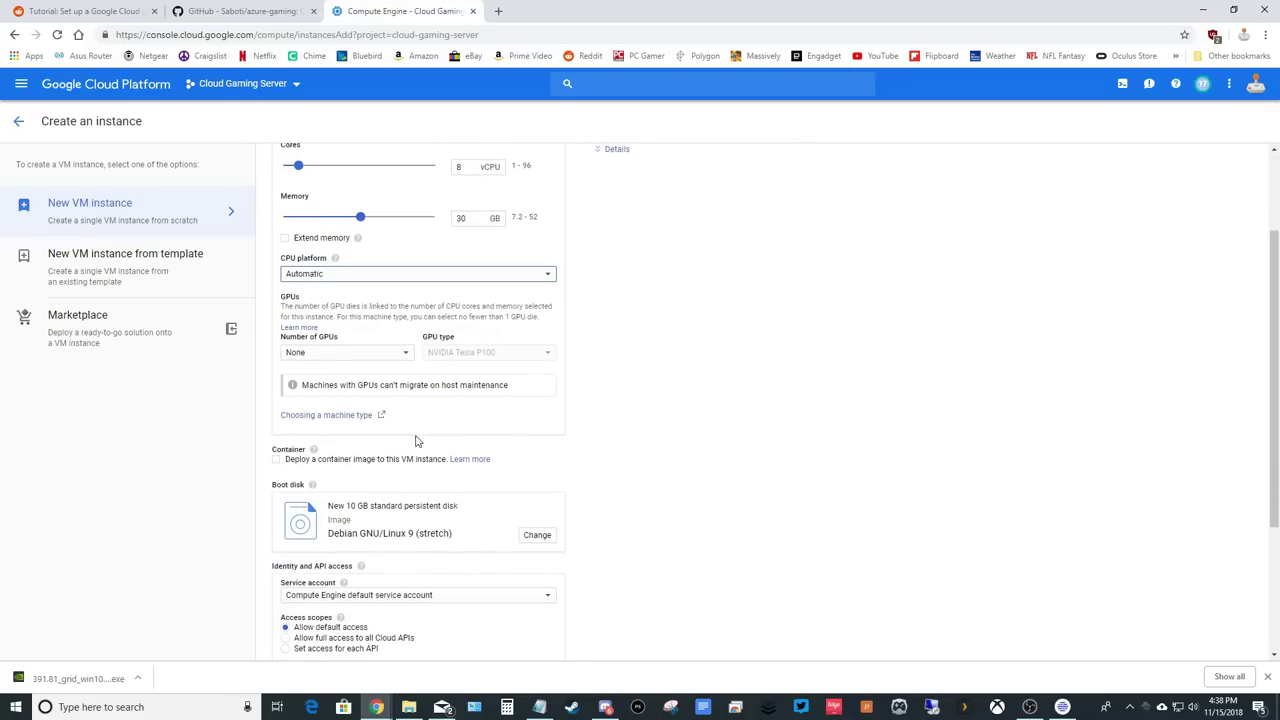
# Attach one NVIDIA Tesla P100 Virtual Workstation GPU to the instance.
pyautogui.click(395, 358)
pyautogui.click(381, 372)
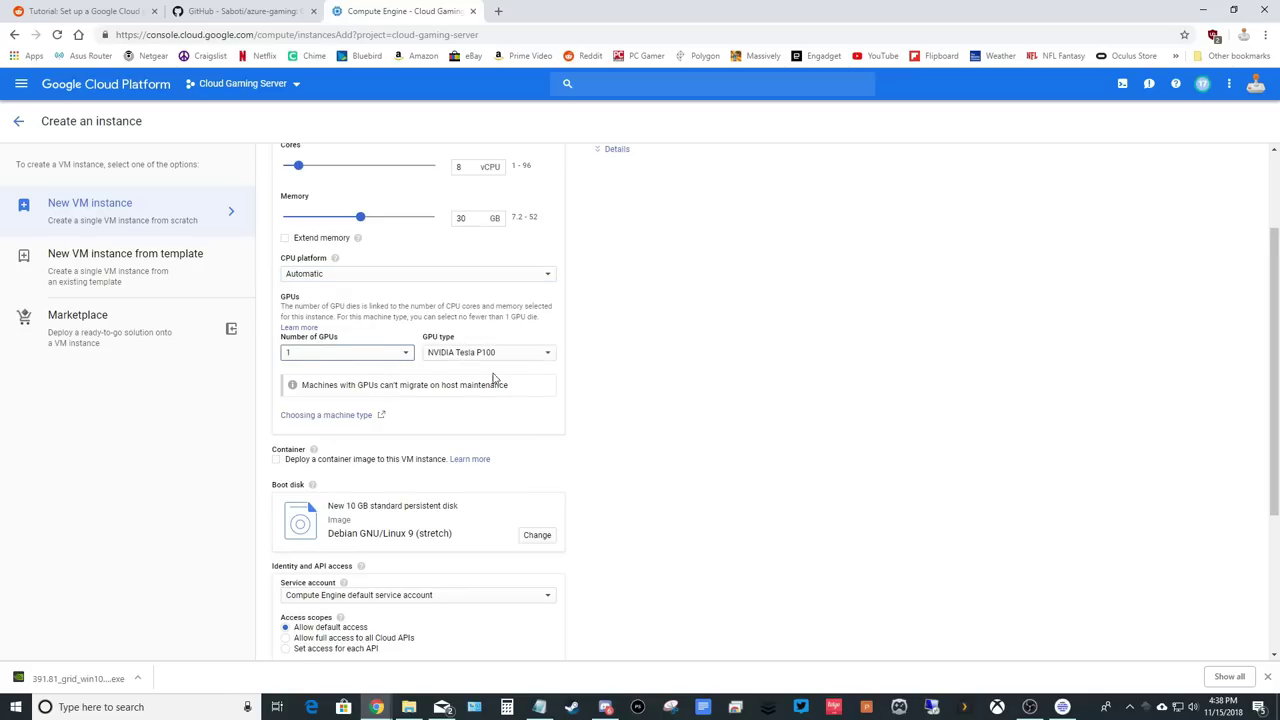
pyautogui.click(505, 356)
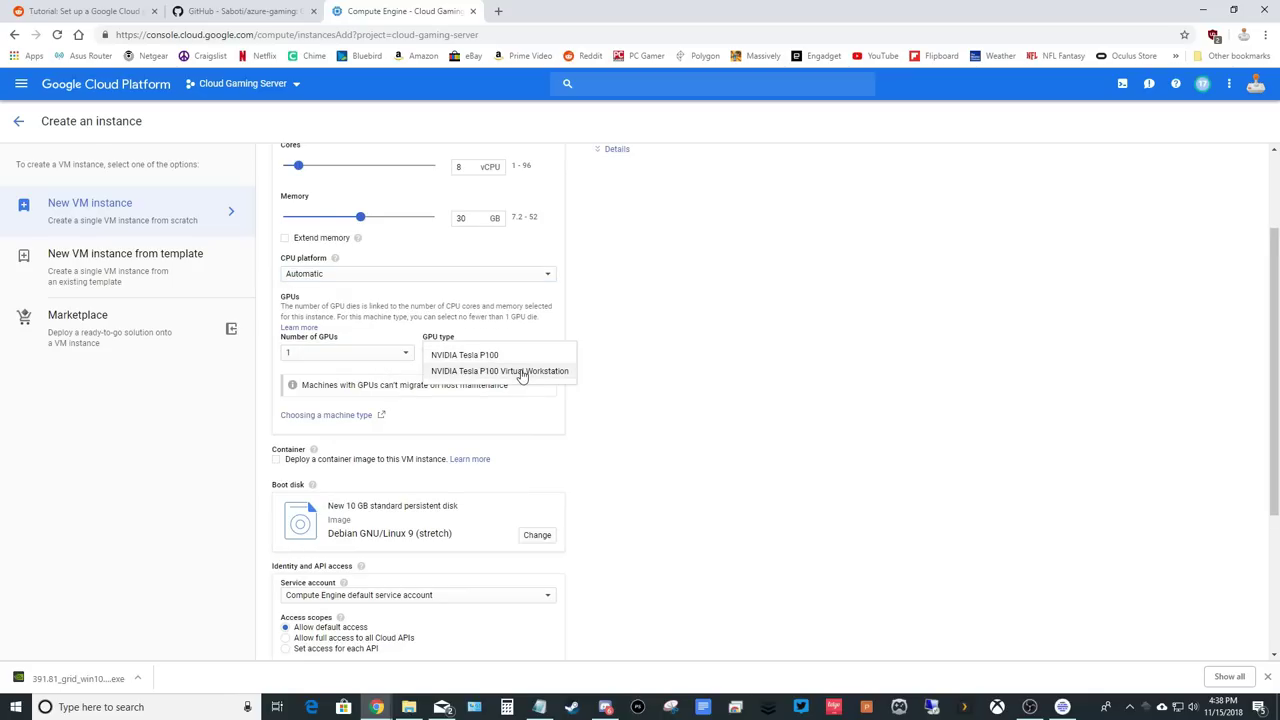
pyautogui.click(521, 372)
pyautogui.scroll(-1, 448, 433)
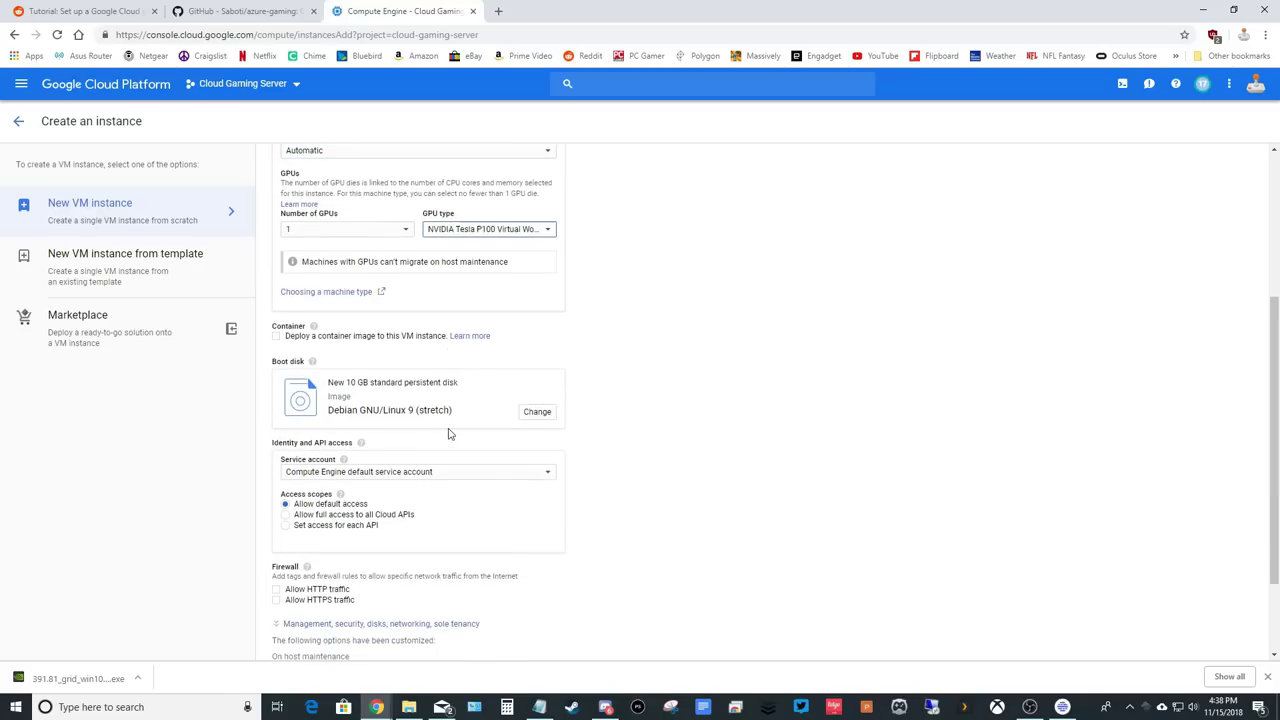
pyautogui.click(530, 402)
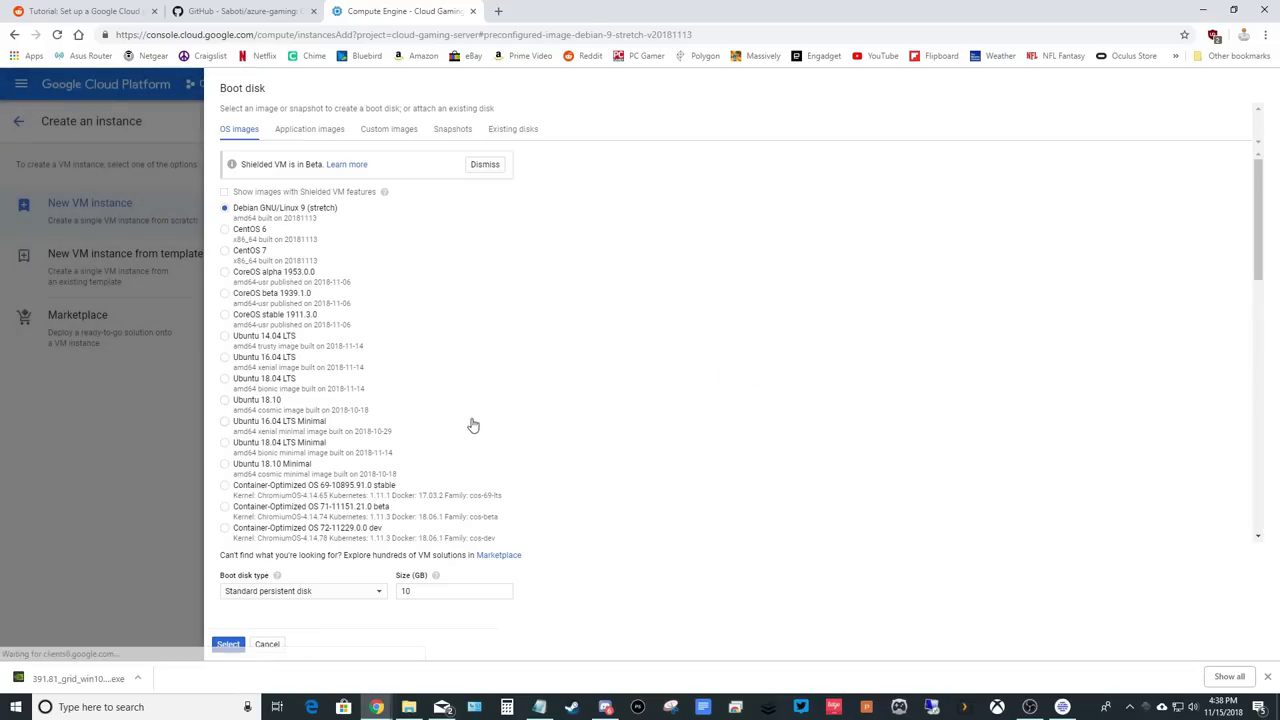
# Set the boot disk to Windows Server 2016 Datacenter with a 120 GB size.
pyautogui.scroll(-6, 423, 416)
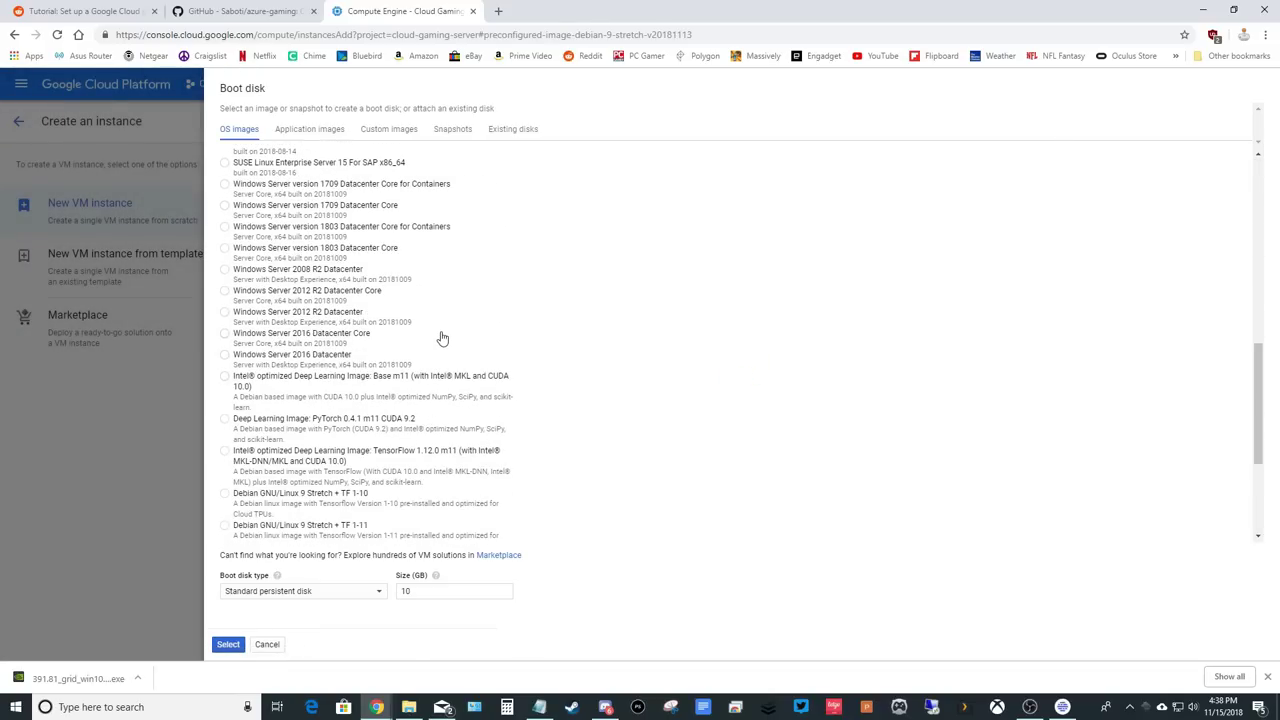
pyautogui.click(226, 356)
pyautogui.doubleClick(408, 591)
pyautogui.write('120')
pyautogui.click(229, 645)
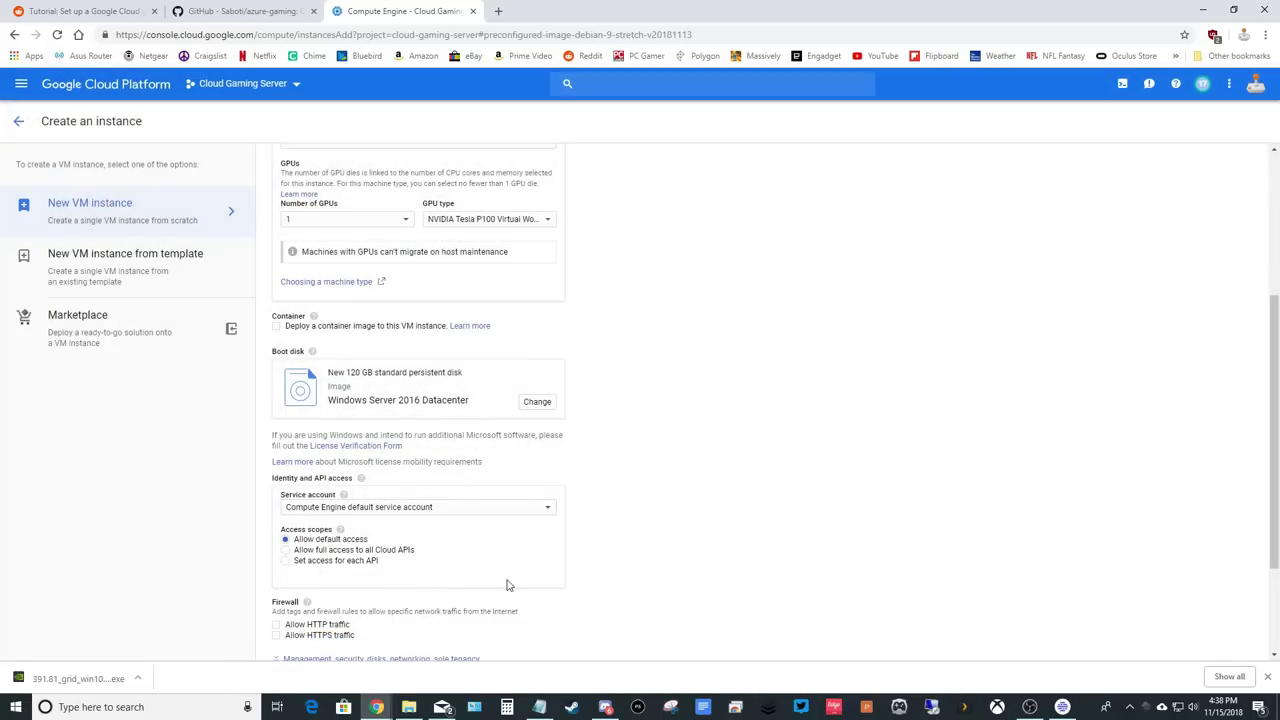
# Create the parsec VM instance.
pyautogui.scroll(-1, 540, 585)
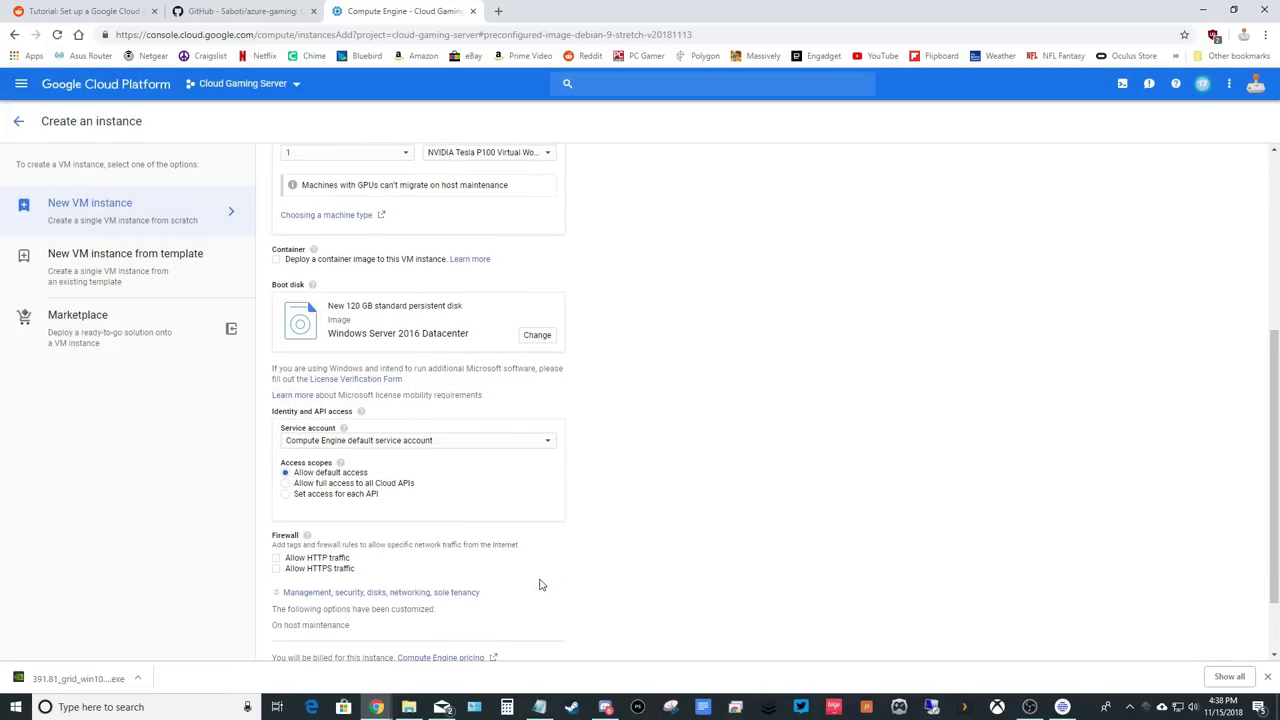
pyautogui.scroll(-1, 540, 585)
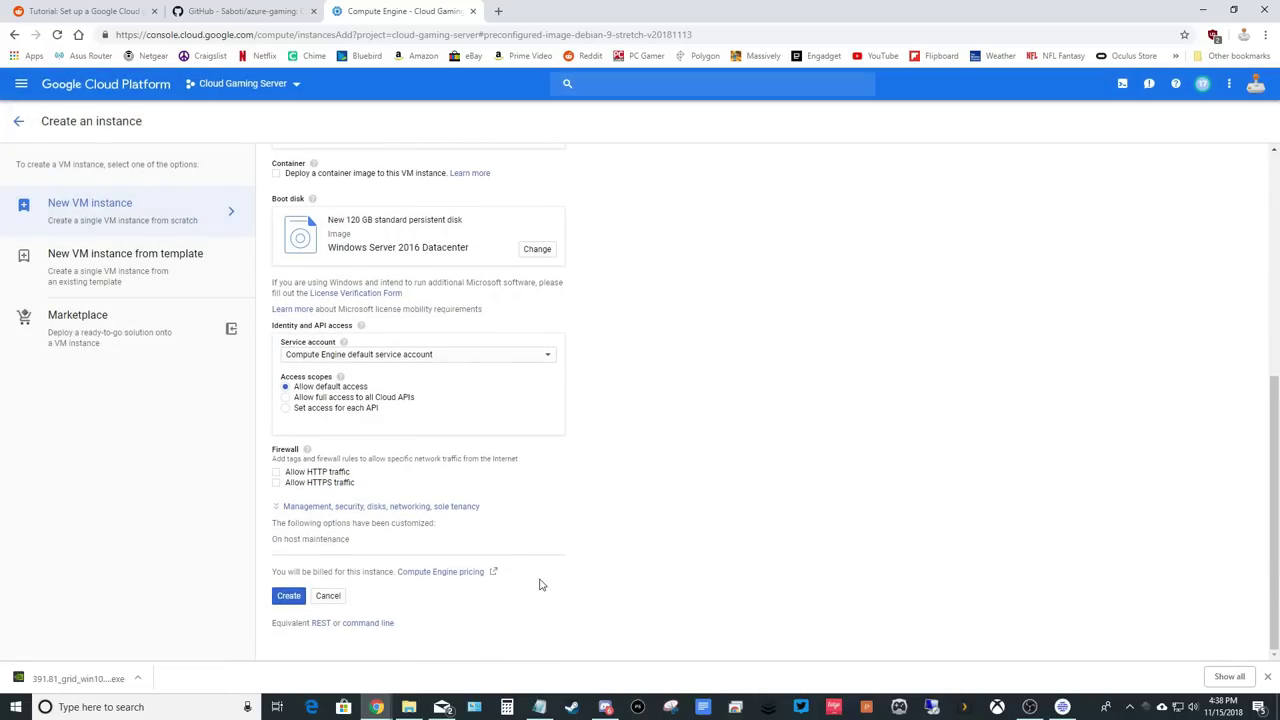
pyautogui.click(287, 598)
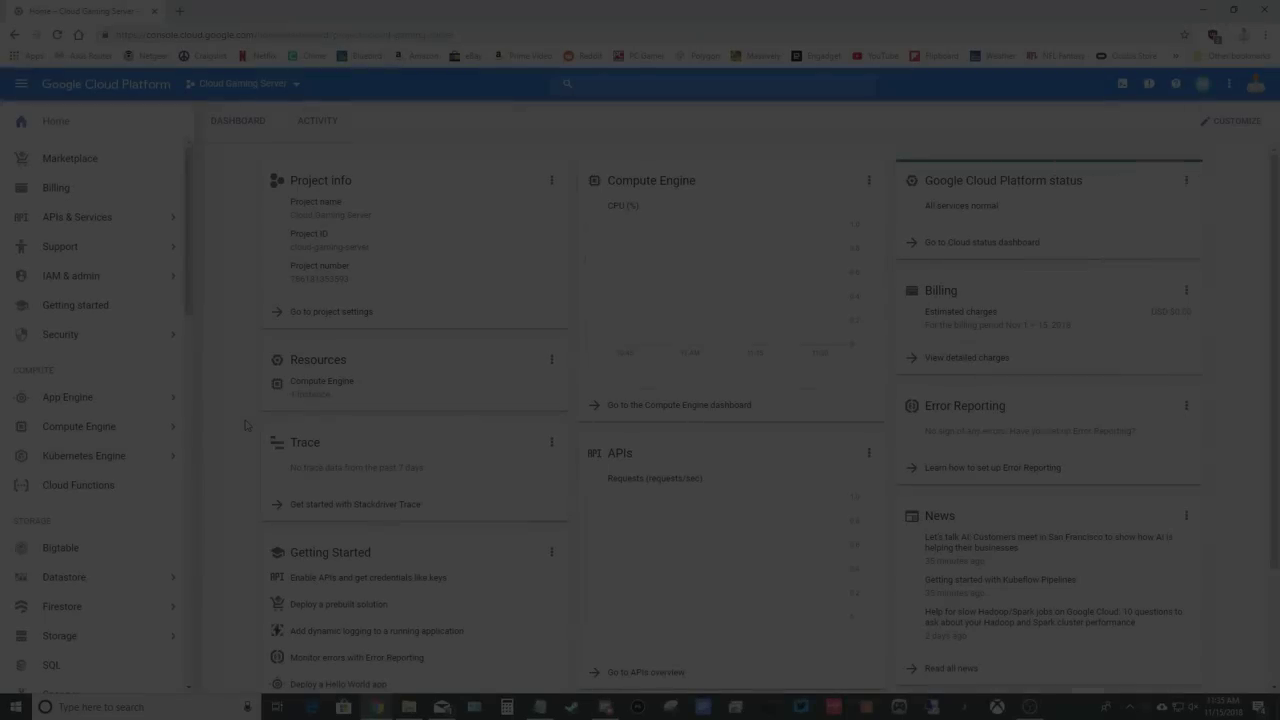
# Start a firewall rule 'parsec' described 'Allows Parsec to Communicate through the Firewall', with logging on.
pyautogui.scroll(-3, 131, 443)
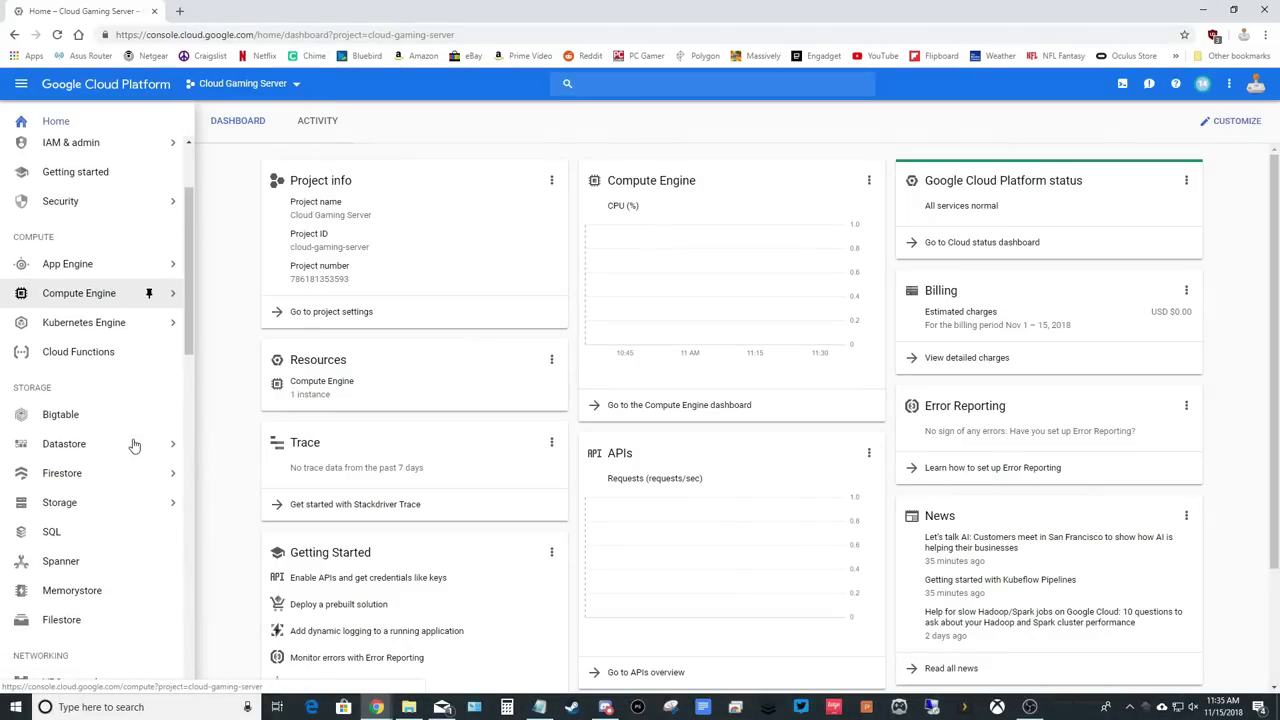
pyautogui.scroll(-2, 134, 445)
pyautogui.moveTo(168, 415)
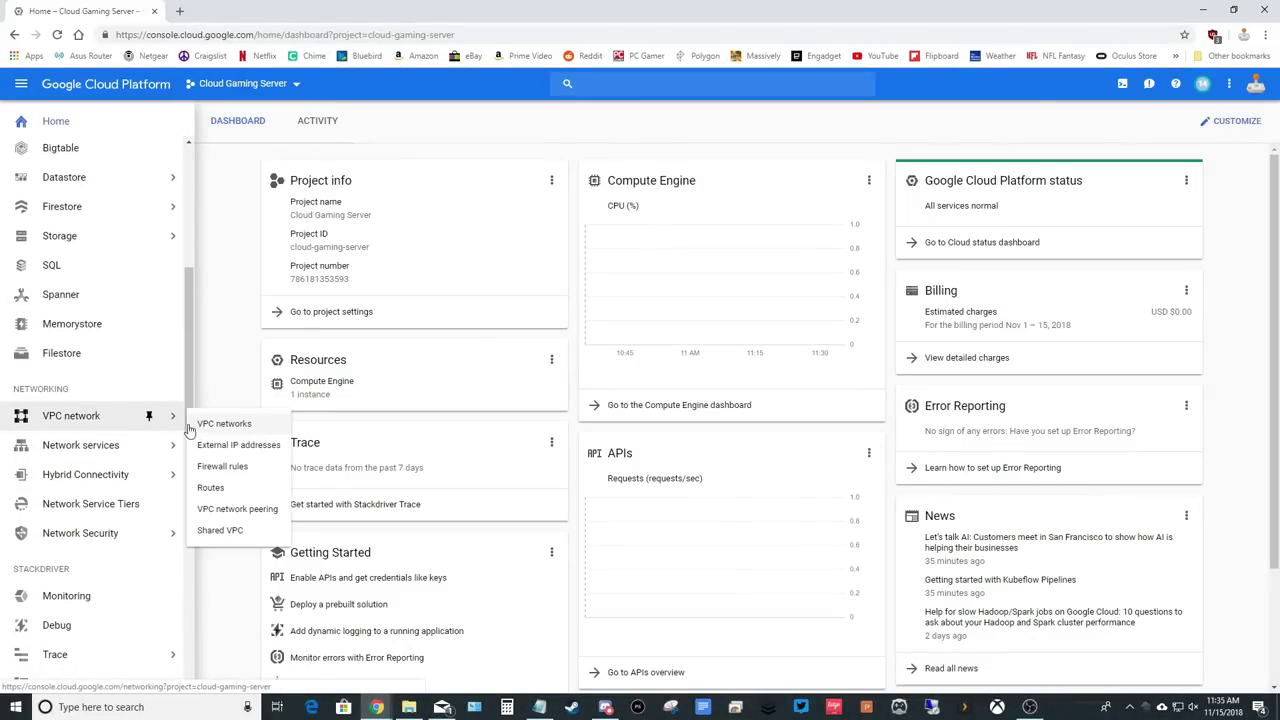
pyautogui.click(228, 467)
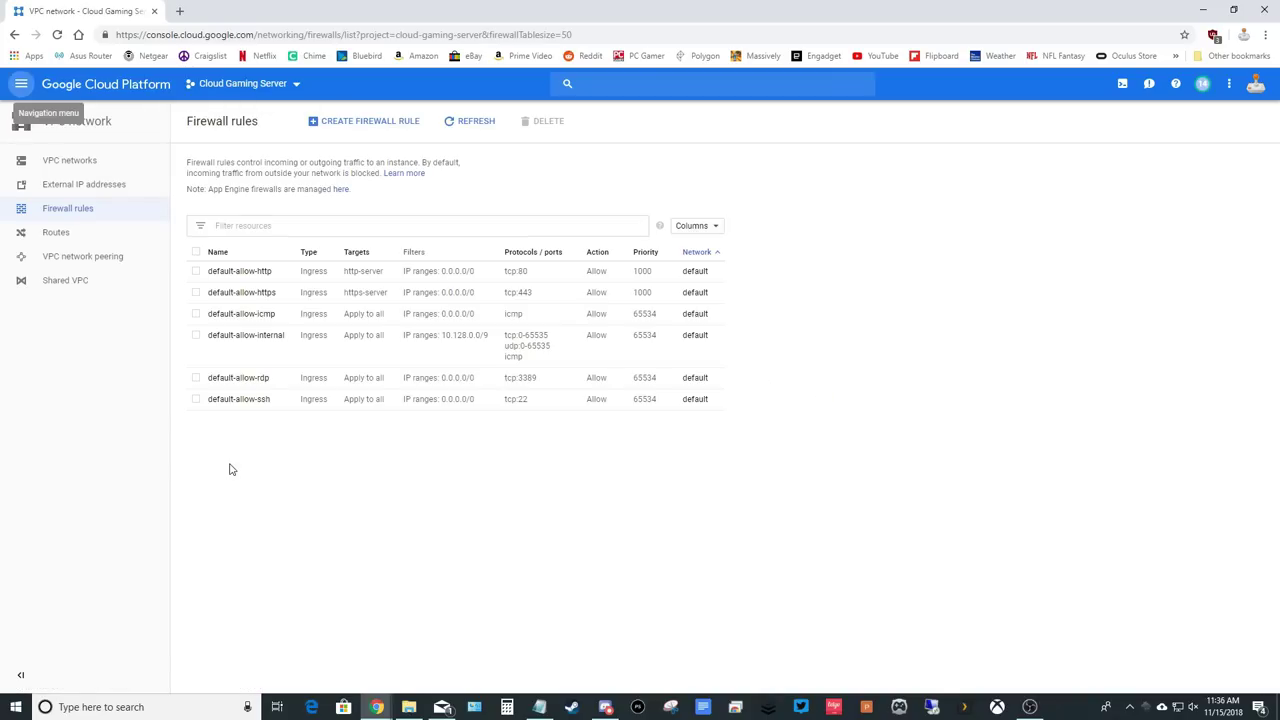
pyautogui.click(380, 124)
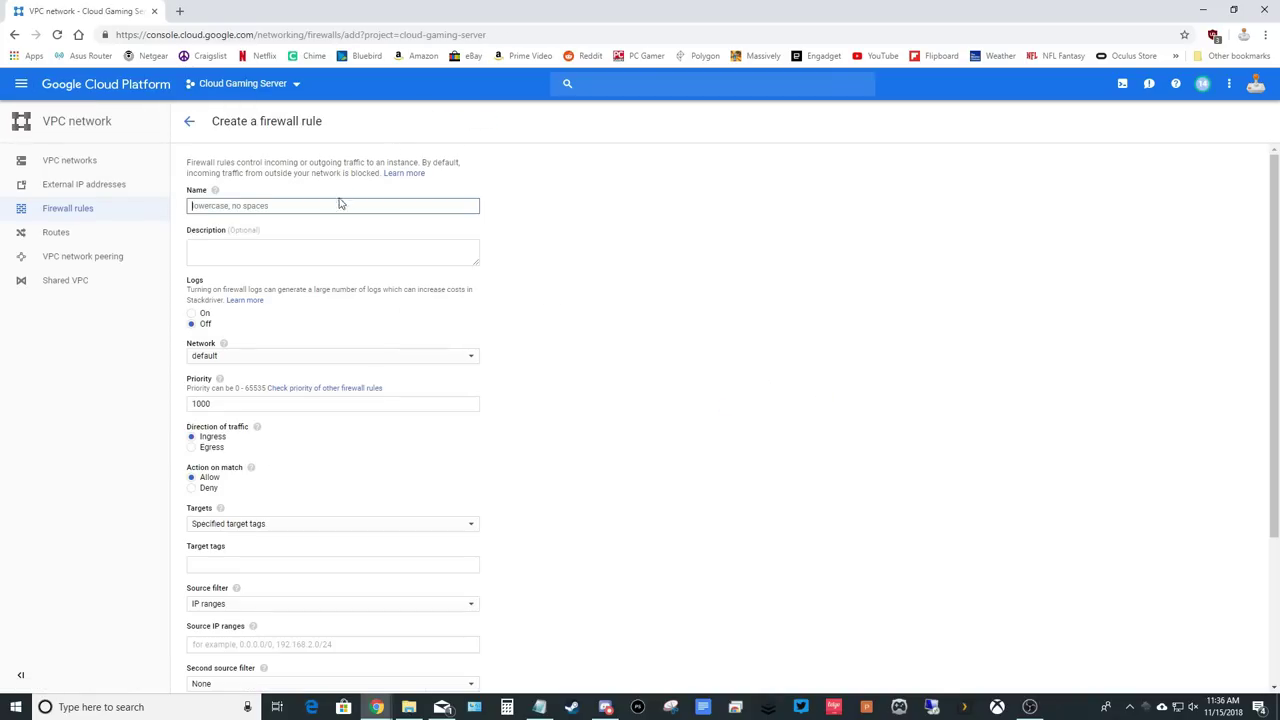
pyautogui.write('parsec')
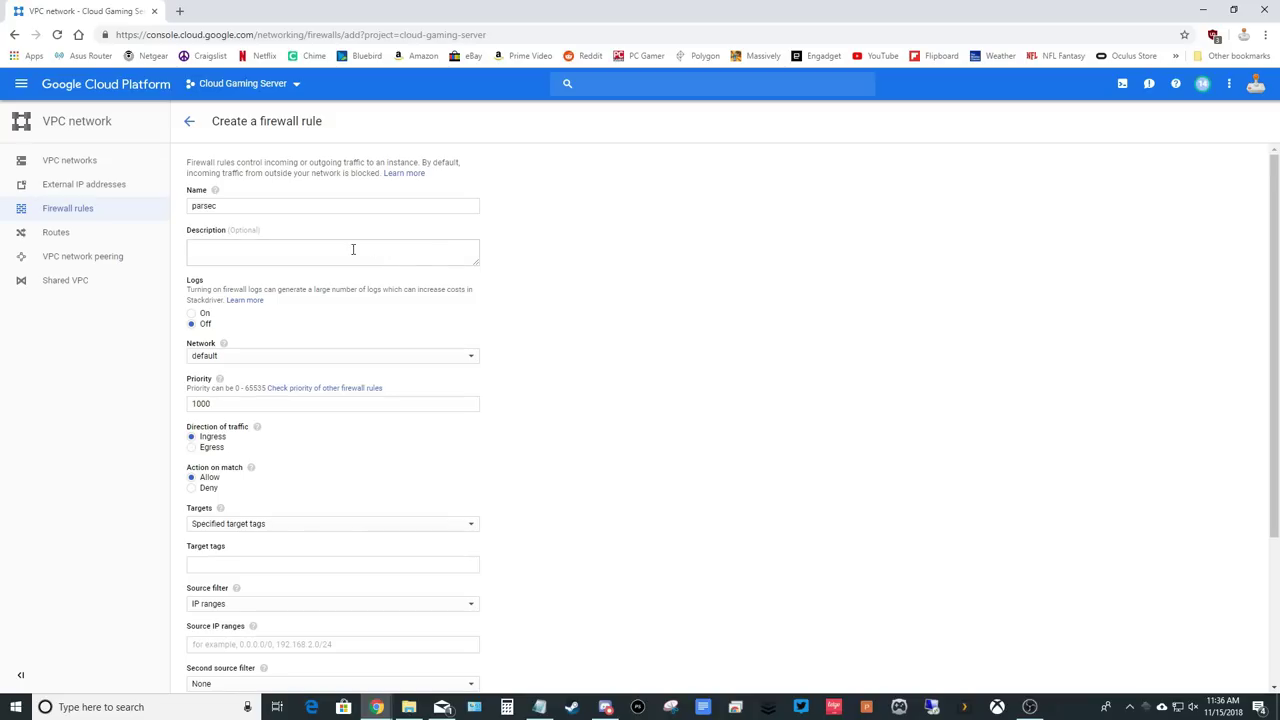
pyautogui.click(325, 249)
pyautogui.write('Allows Pars')
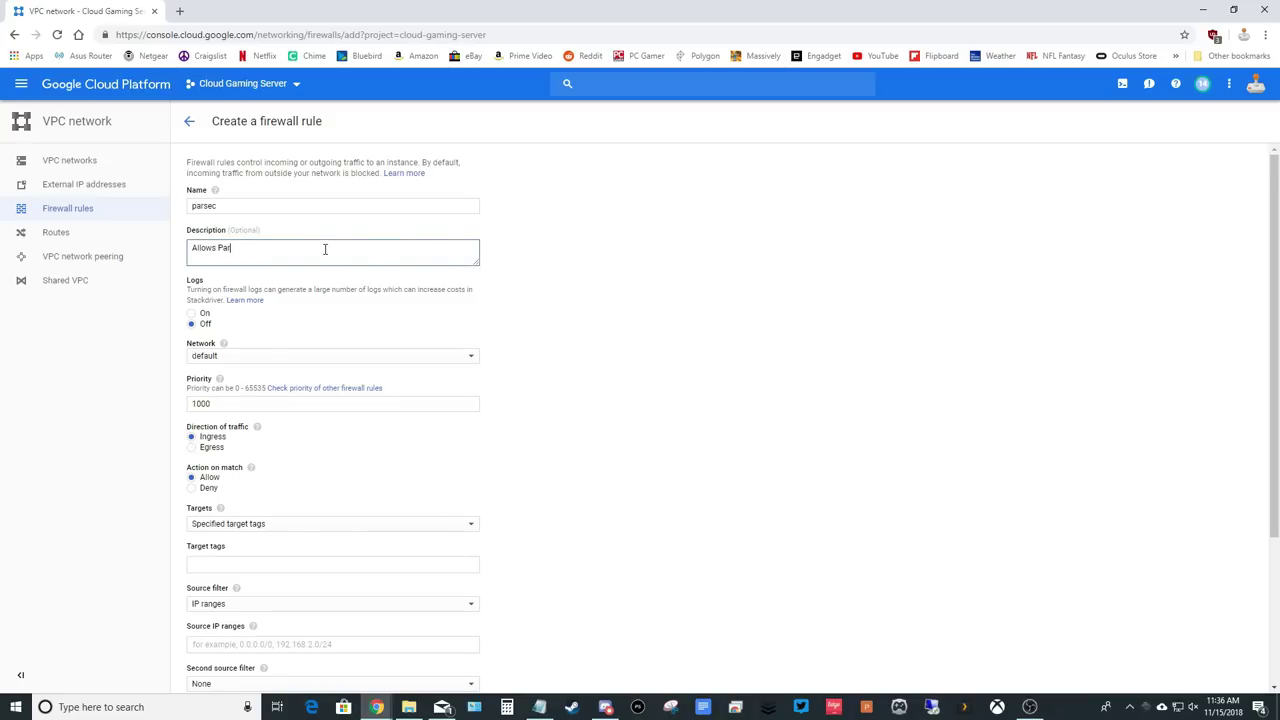
pyautogui.write('ec to Communicate through the Firewall')
pyautogui.click(316, 316)
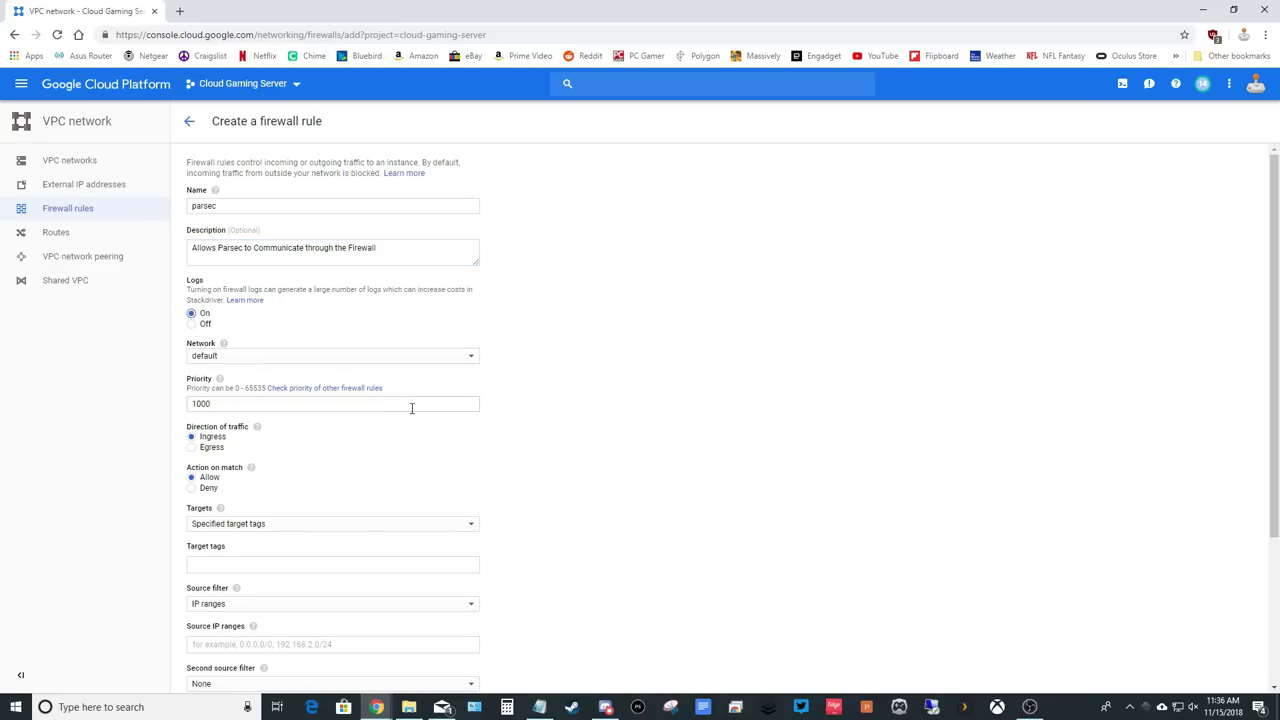
# Target instances tagged 'parsec' and allow the source IP range 0.0.0.0/0.
pyautogui.scroll(-2, 480, 425)
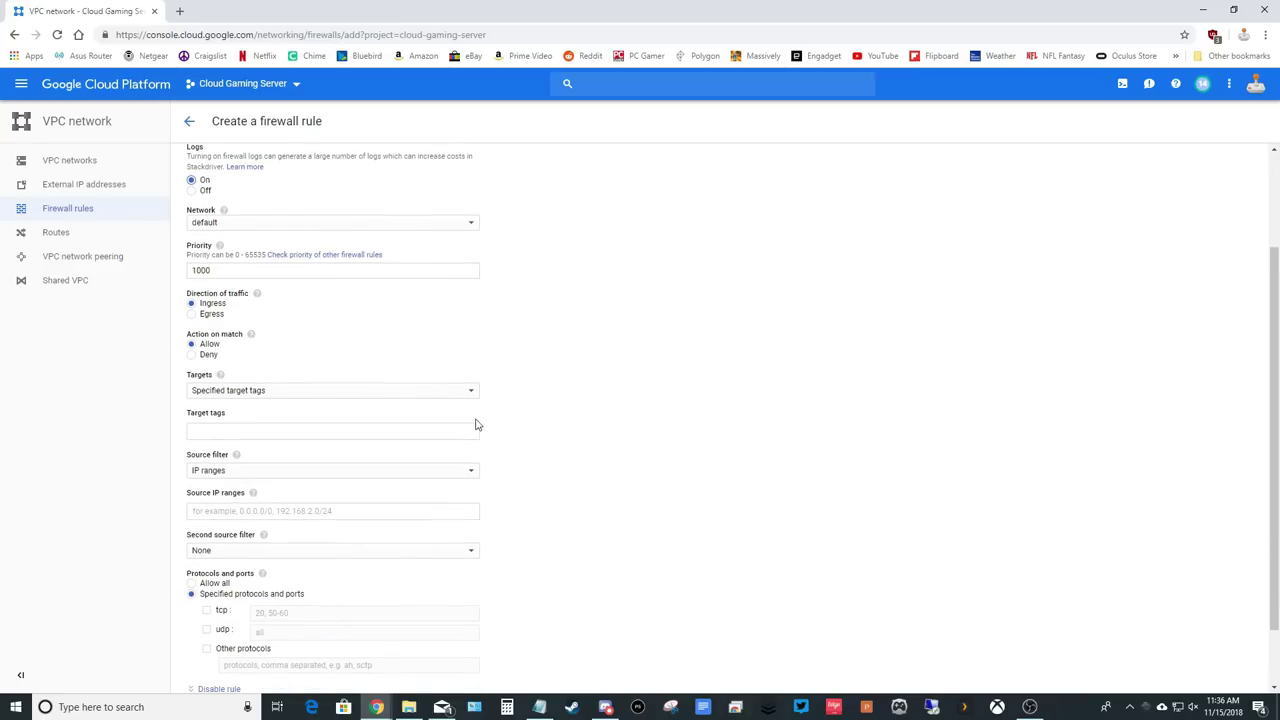
pyautogui.click(227, 431)
pyautogui.write('p')
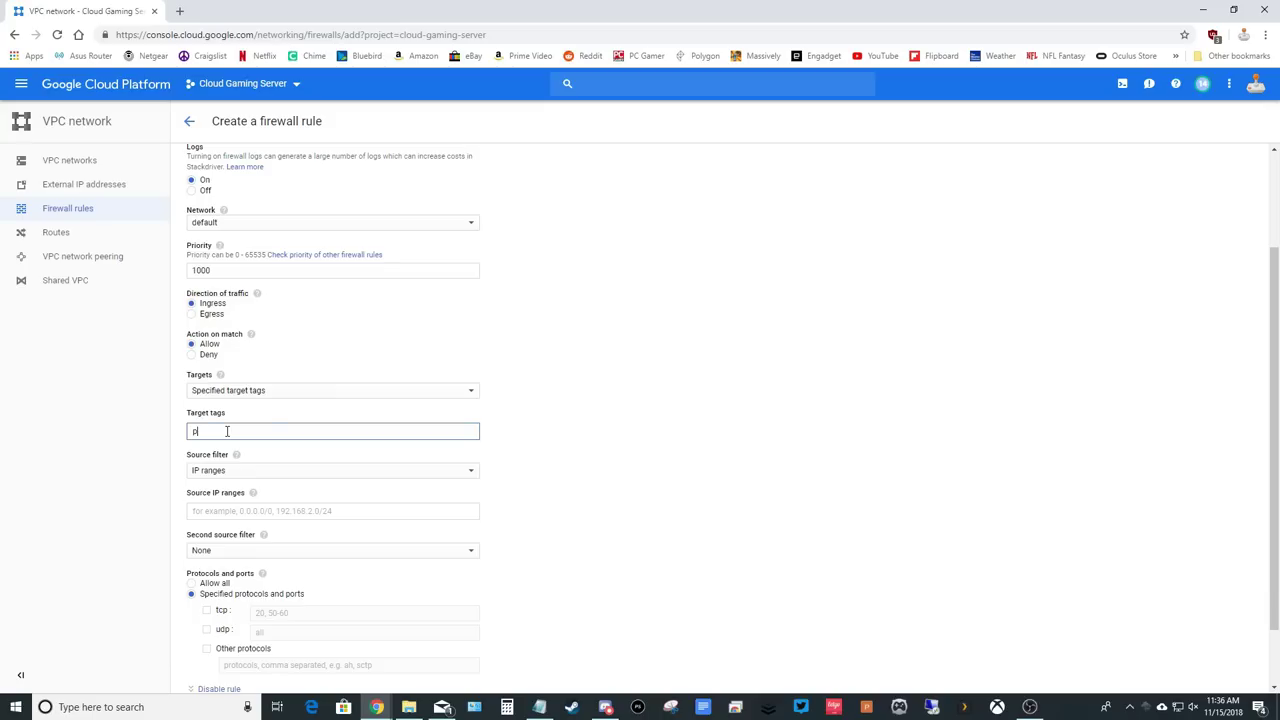
pyautogui.write('arsec')
pyautogui.click(548, 473)
pyautogui.scroll(-1, 548, 473)
pyautogui.click(214, 444)
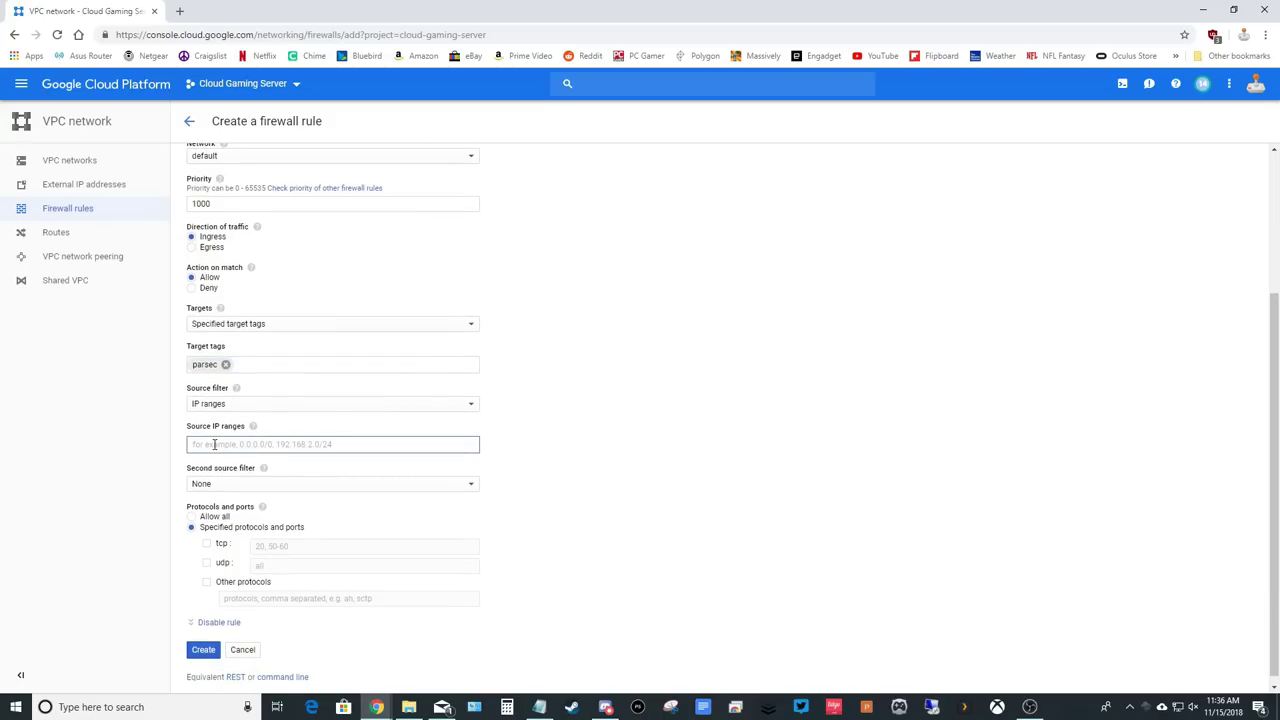
pyautogui.write('0.0.0.0')
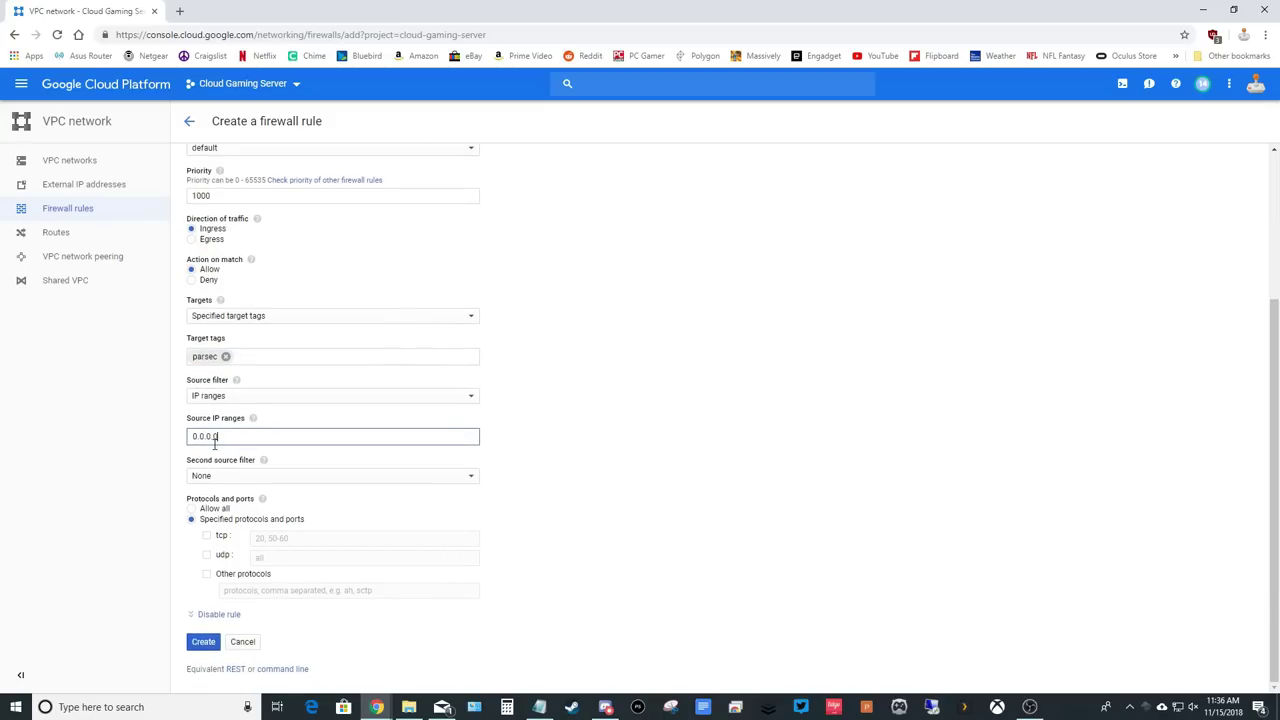
pyautogui.write('/0')
pyautogui.click(514, 470)
# Allow UDP ports 8000-8011 and create the rule.
pyautogui.click(207, 555)
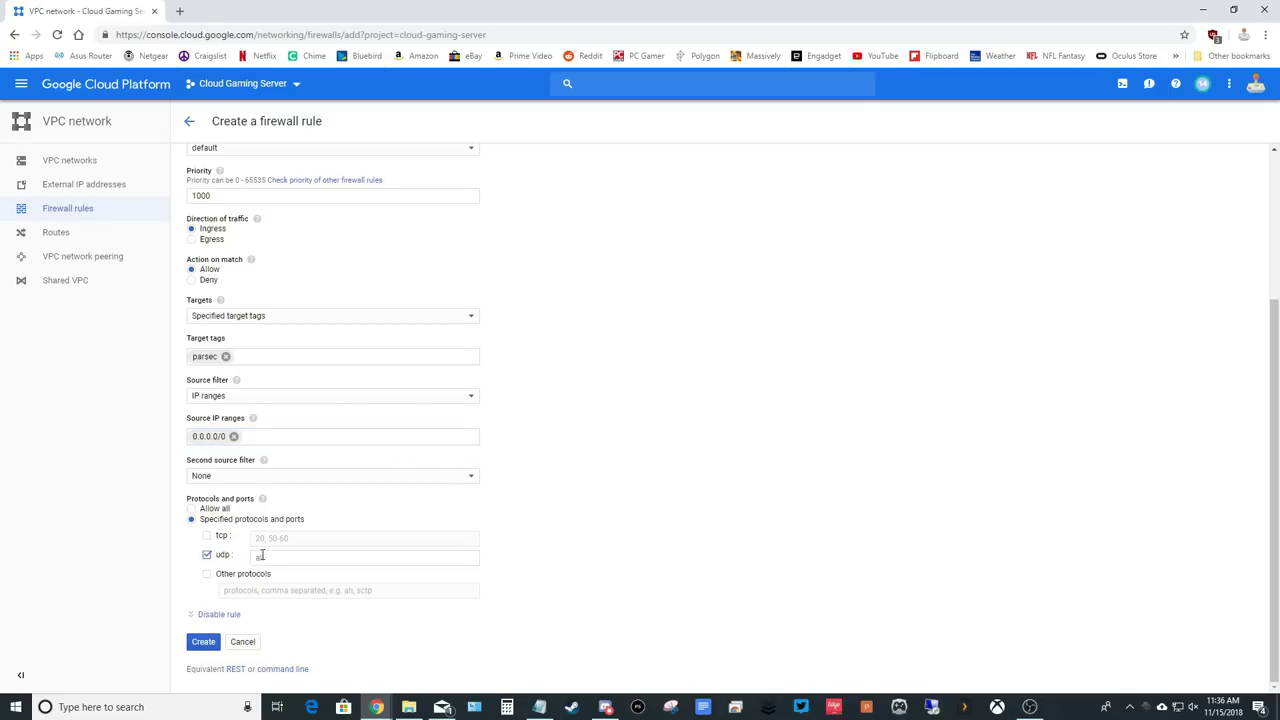
pyautogui.click(277, 557)
pyautogui.write('80')
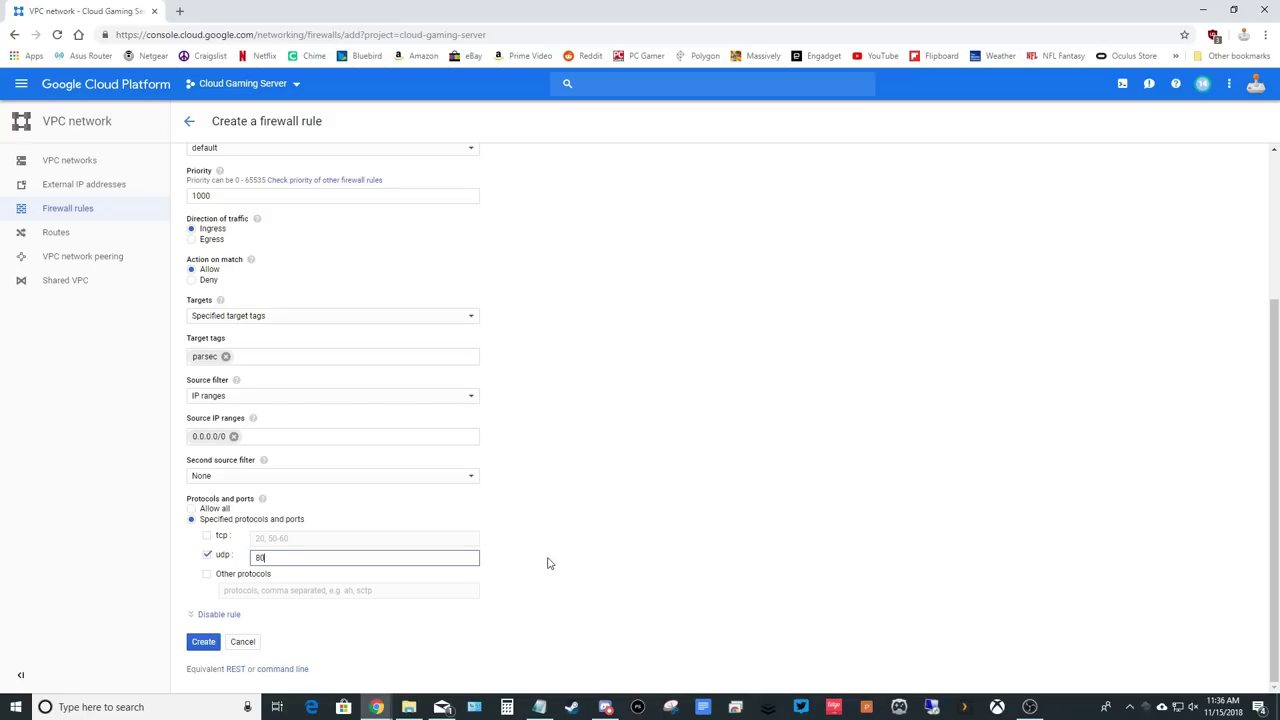
pyautogui.write('00-8011')
pyautogui.click(203, 641)
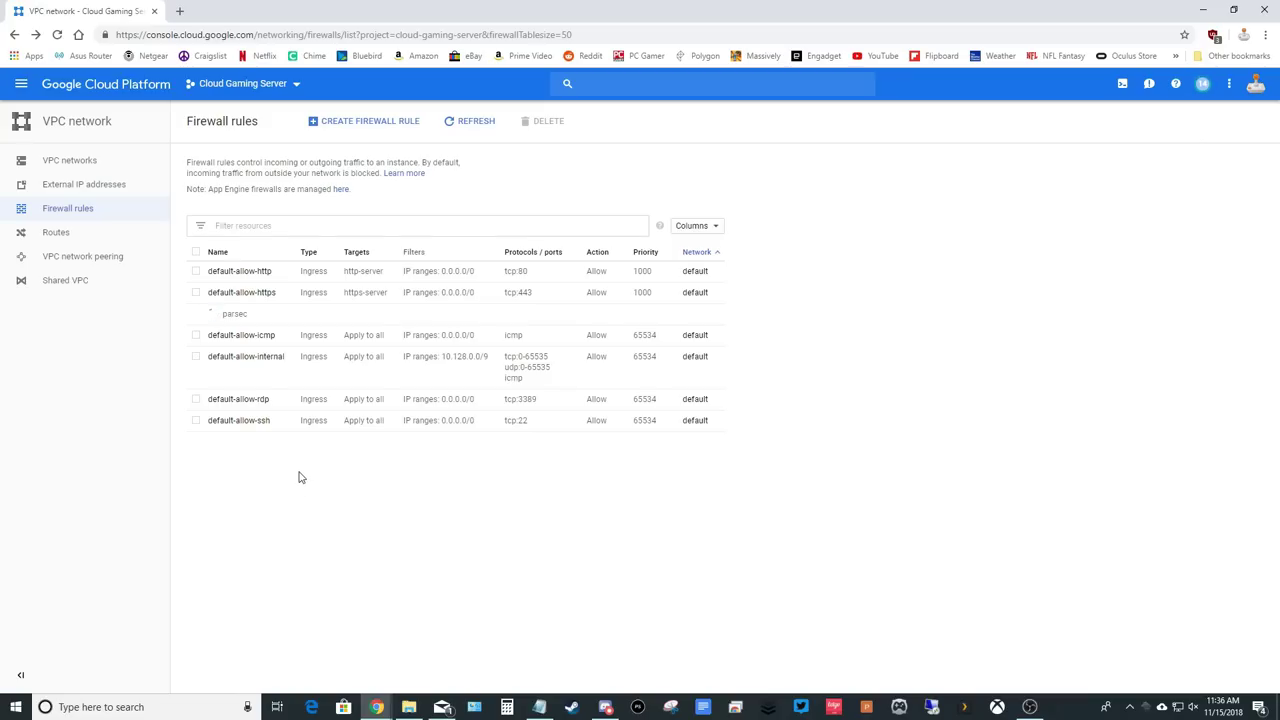
# Open the parsec instance from Compute Engine VM instances and switch to edit mode.
pyautogui.click(125, 86)
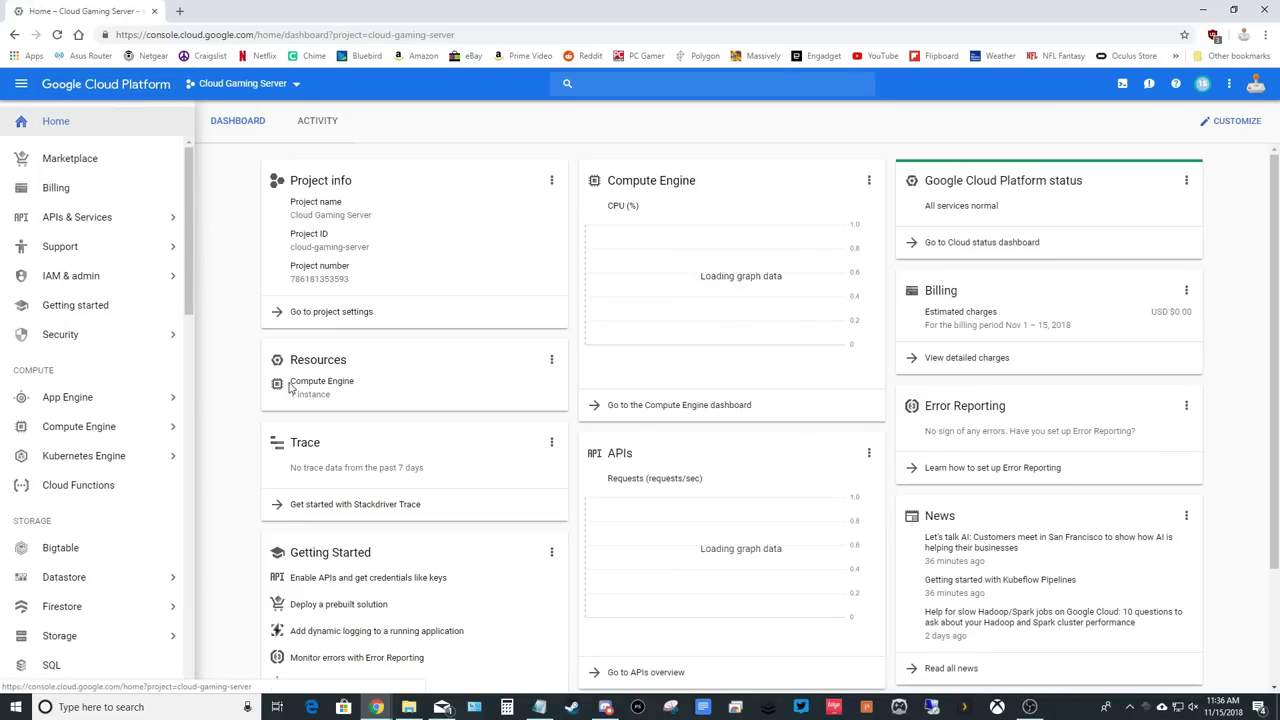
pyautogui.click(340, 384)
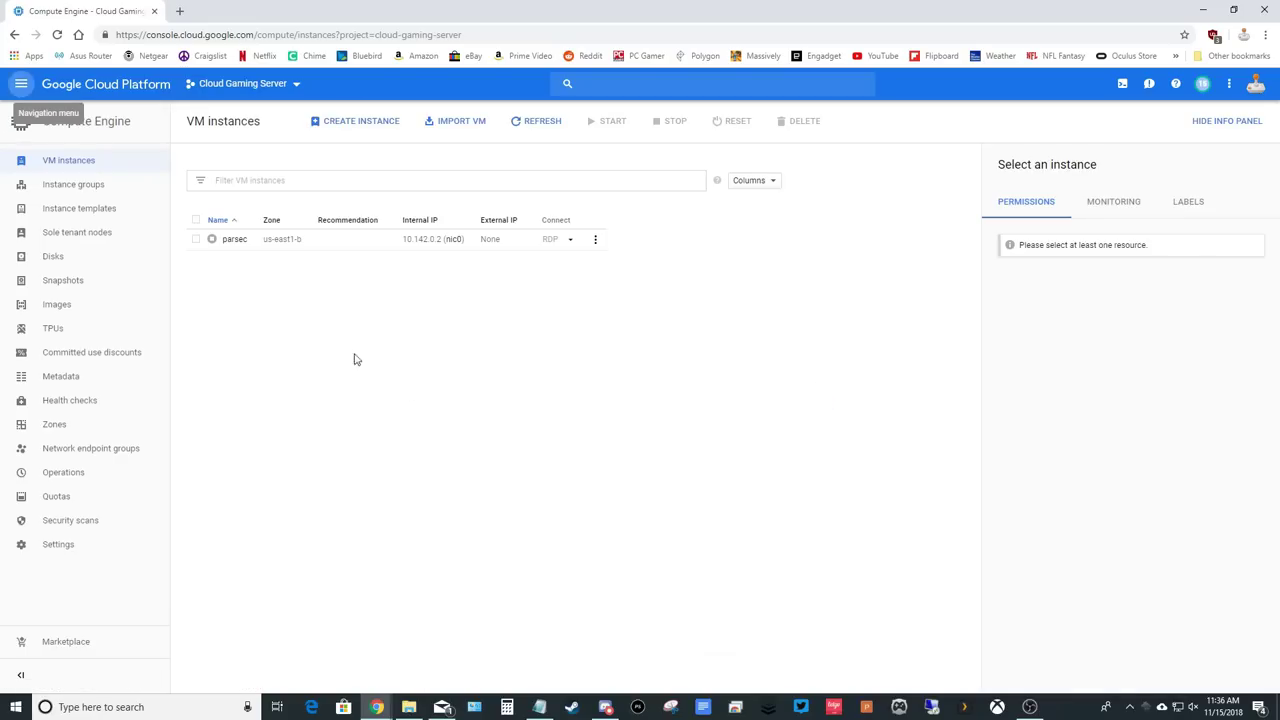
pyautogui.click(236, 241)
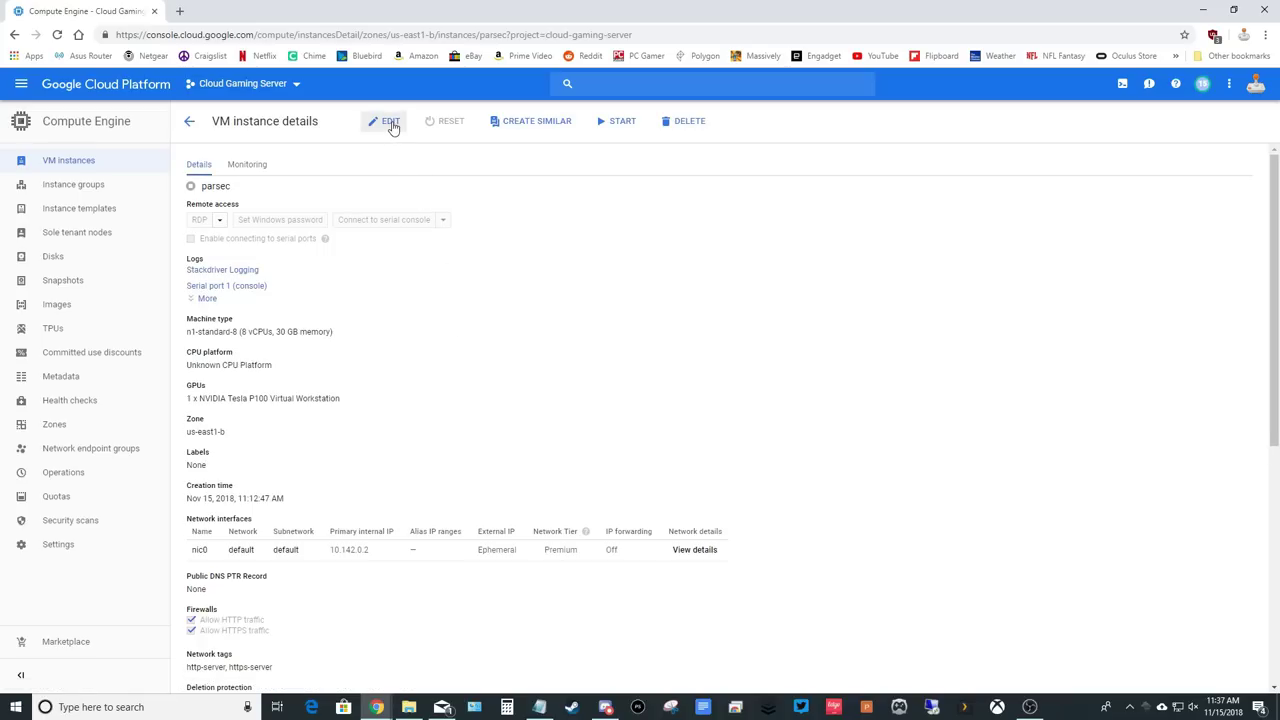
pyautogui.click(391, 125)
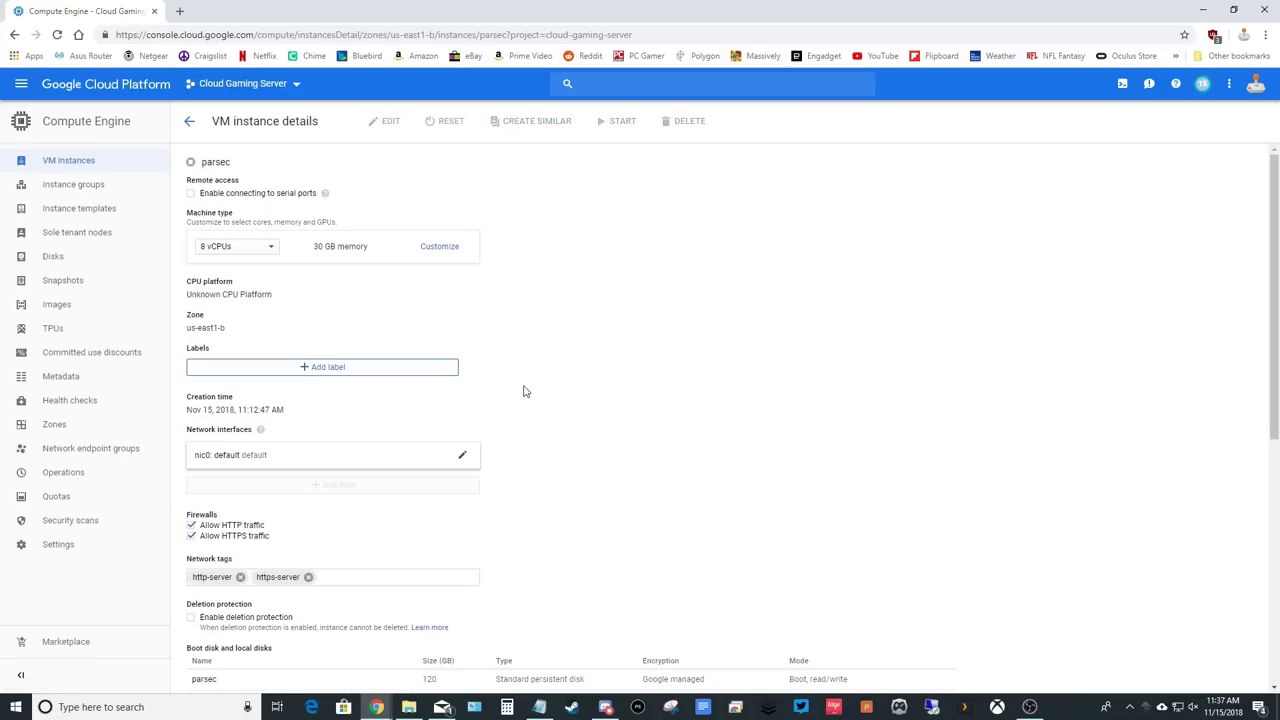
# Add the 'parsec' network tag and save the instance.
pyautogui.scroll(-1, 523, 389)
pyautogui.click(356, 513)
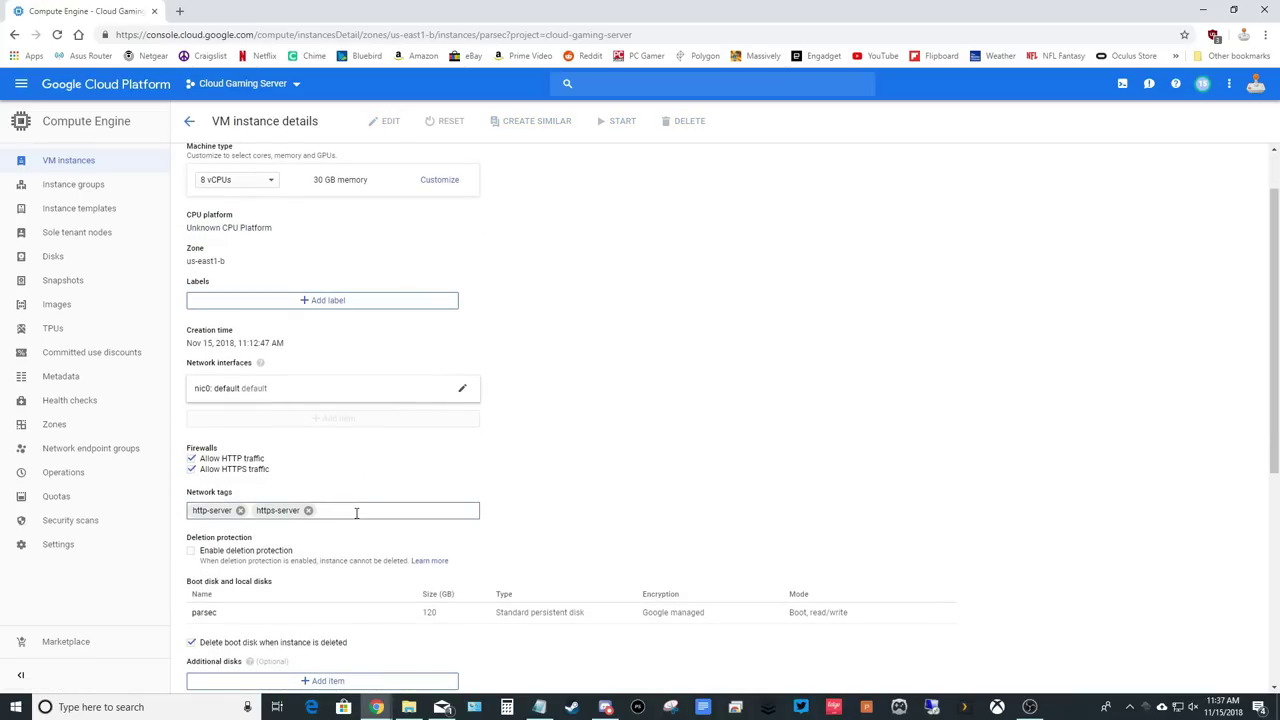
pyautogui.write('pare')
pyautogui.write('ec')
pyautogui.click(558, 518)
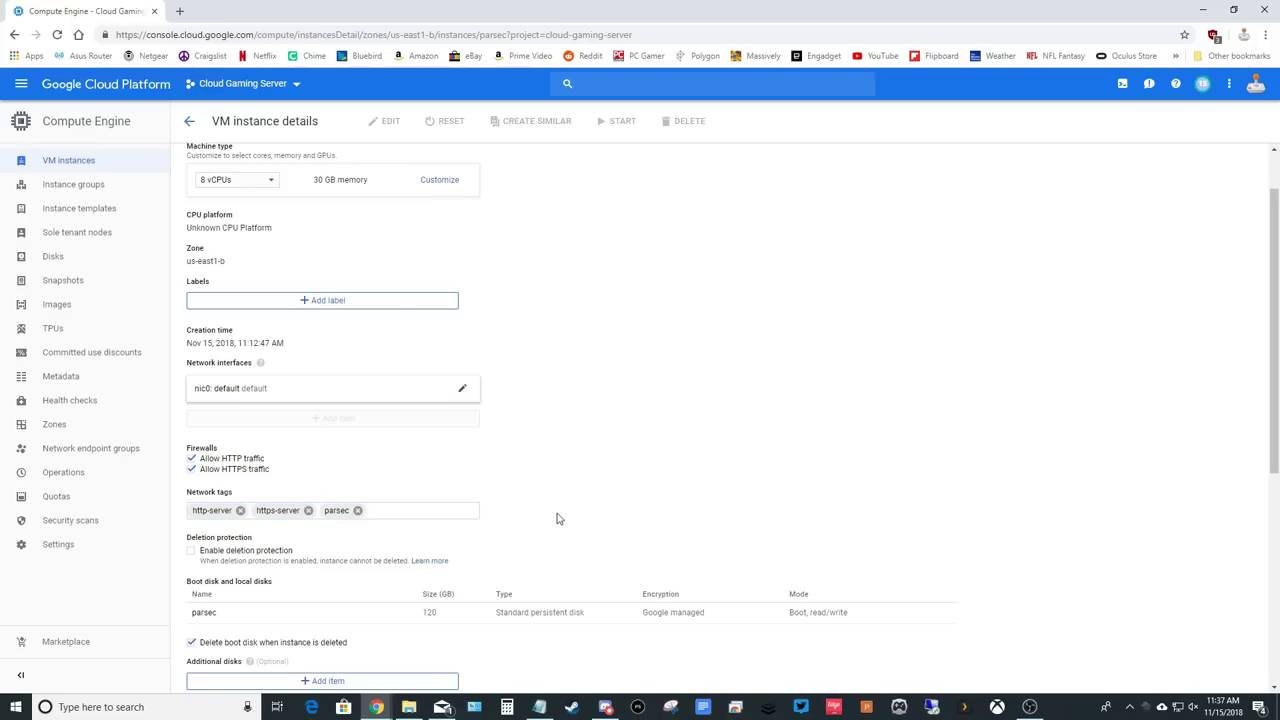
pyautogui.scroll(-4, 558, 518)
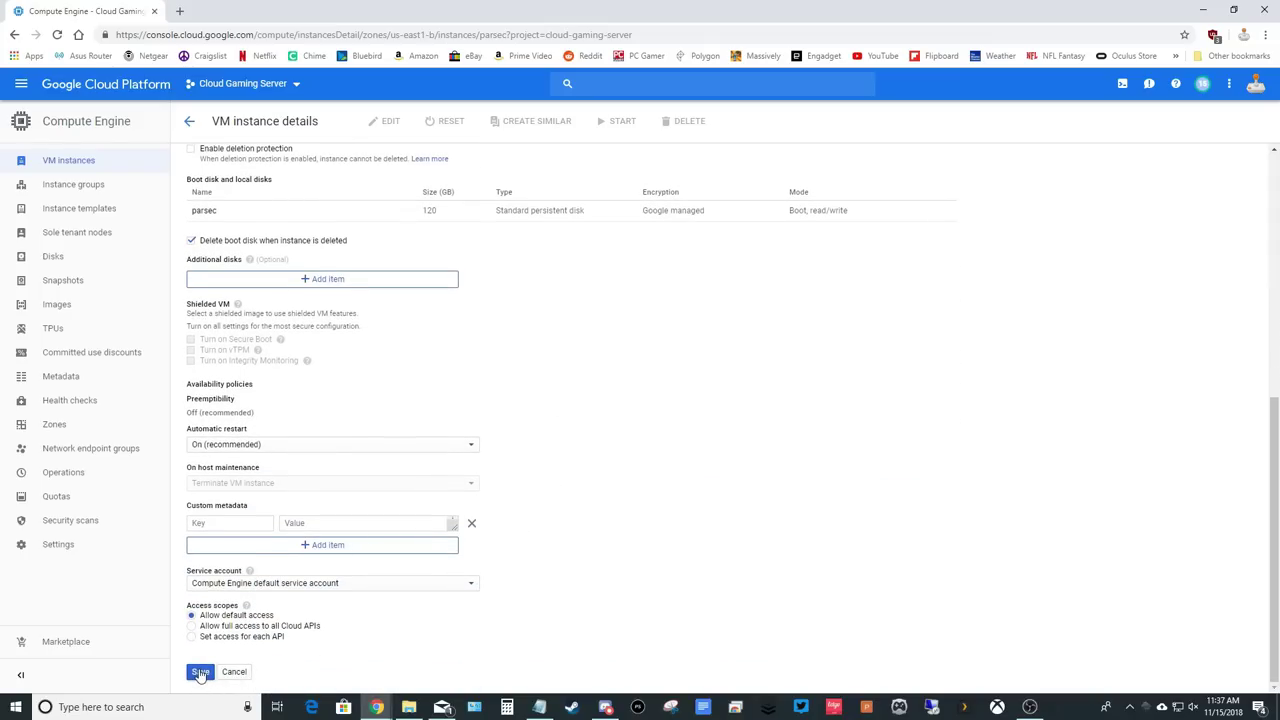
pyautogui.click(200, 672)
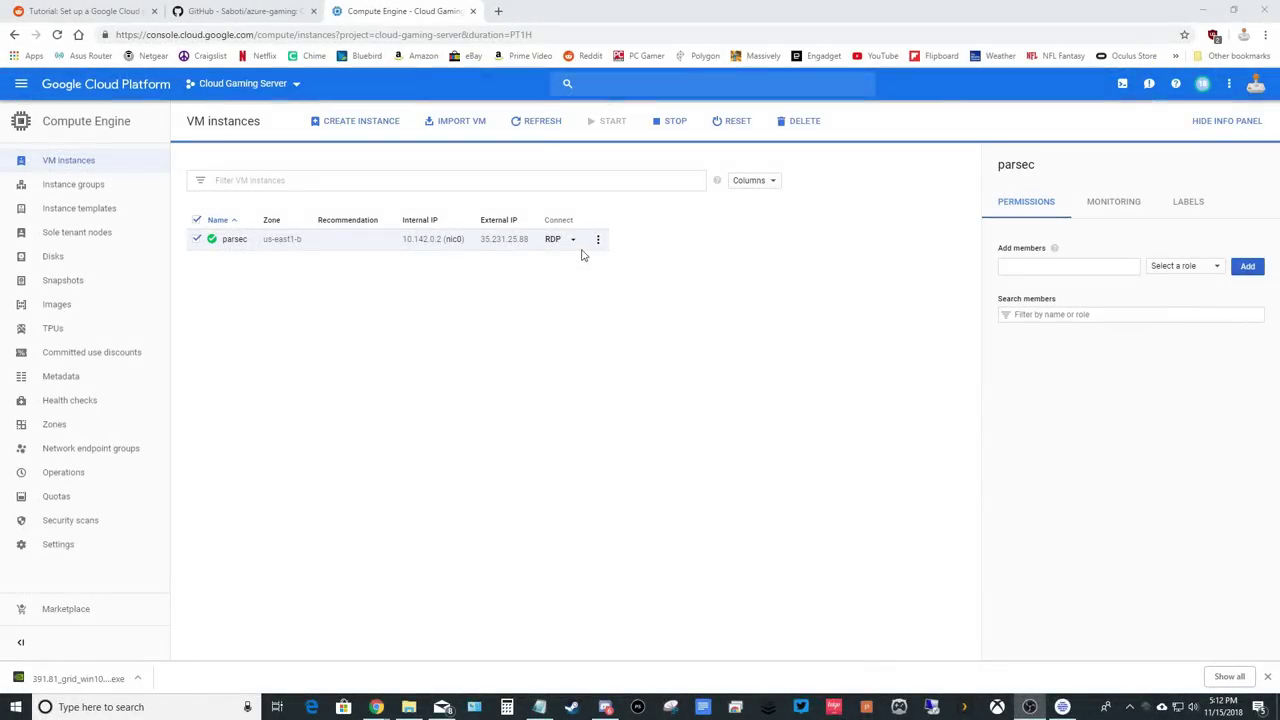
# Generate a new Windows password for parsec and copy it.
pyautogui.click(573, 239)
pyautogui.click(585, 261)
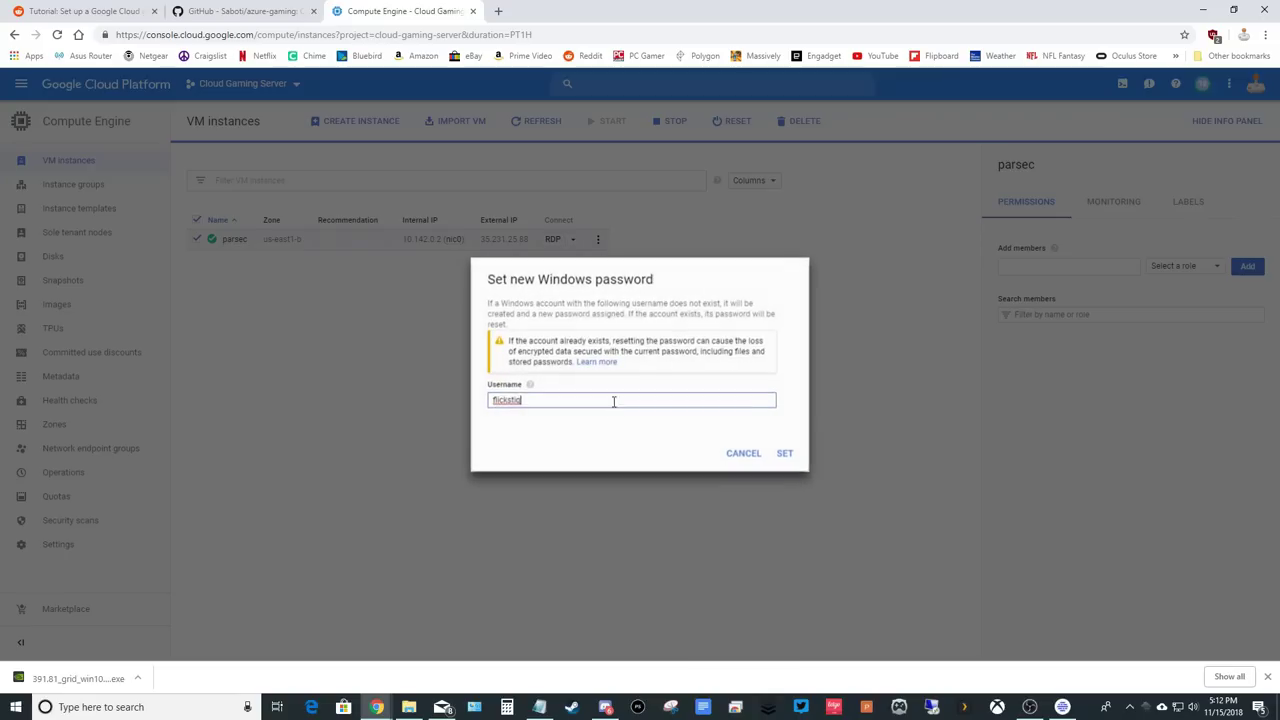
pyautogui.click(783, 457)
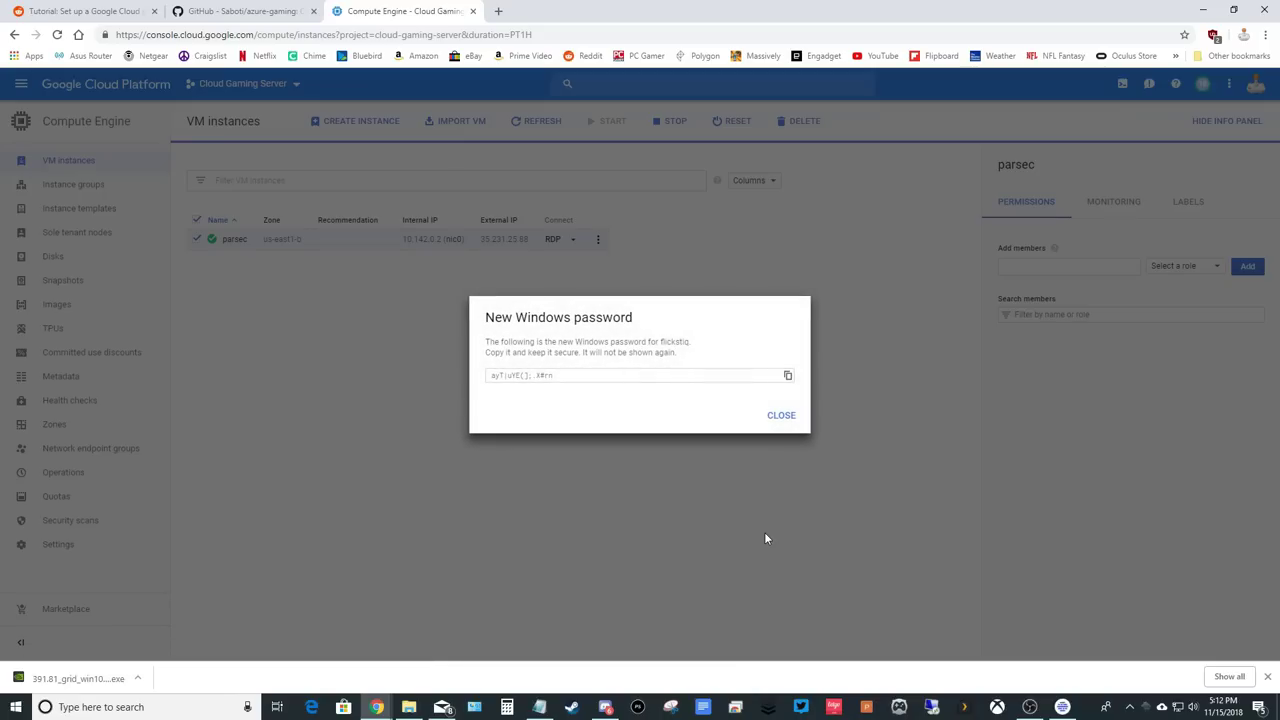
pyautogui.click(787, 375)
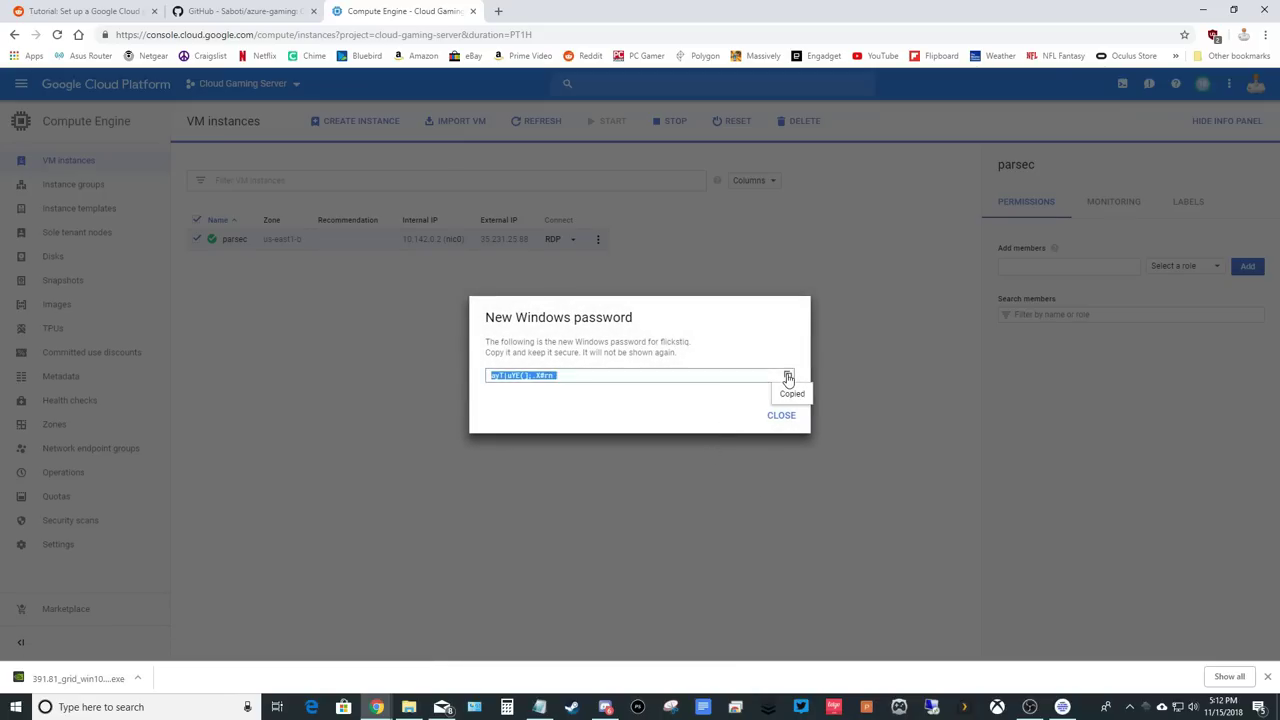
pyautogui.click(781, 416)
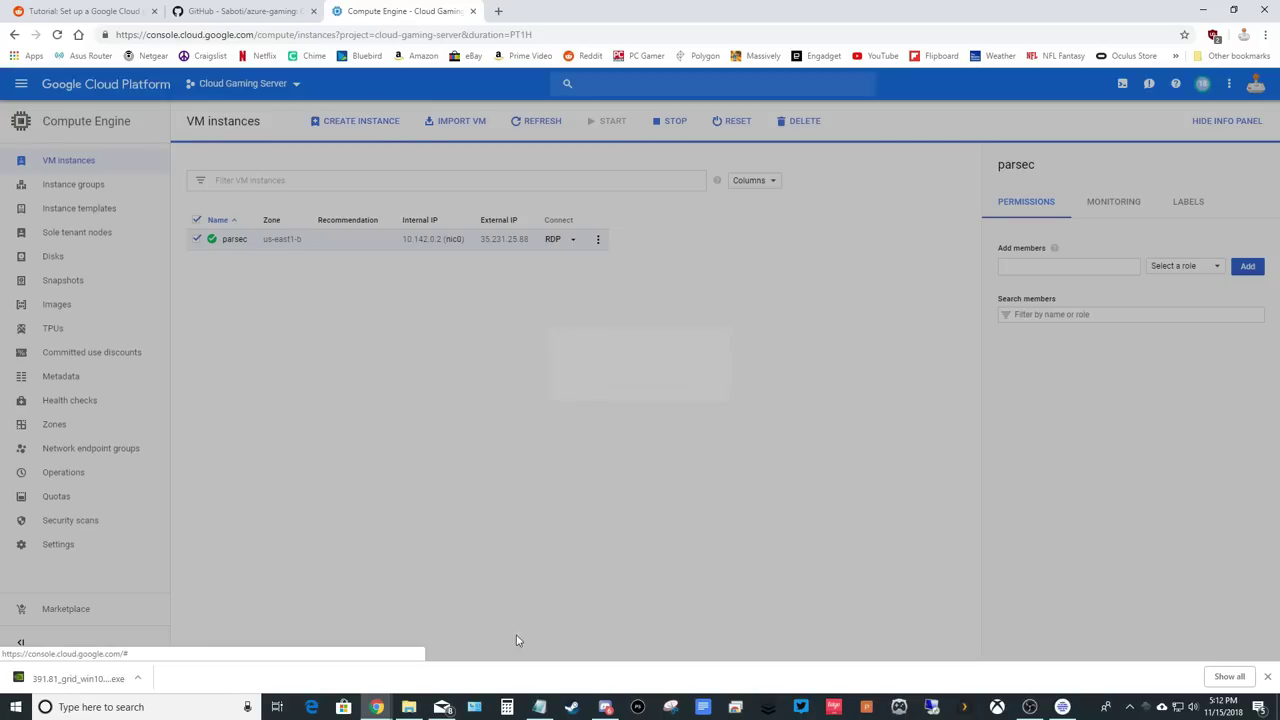
# Paste the password into Notepad and minimize Notepad.
pyautogui.click(539, 707)
pyautogui.rightClick(330, 261)
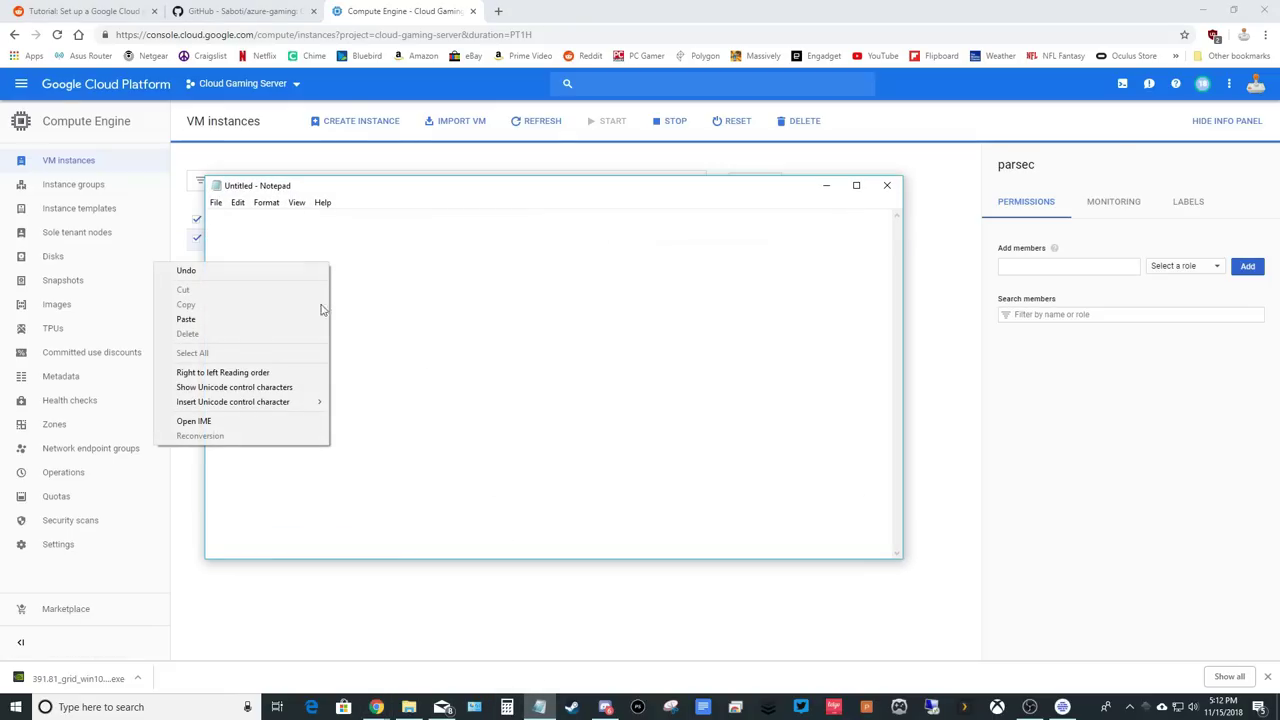
pyautogui.click(300, 318)
pyautogui.click(829, 190)
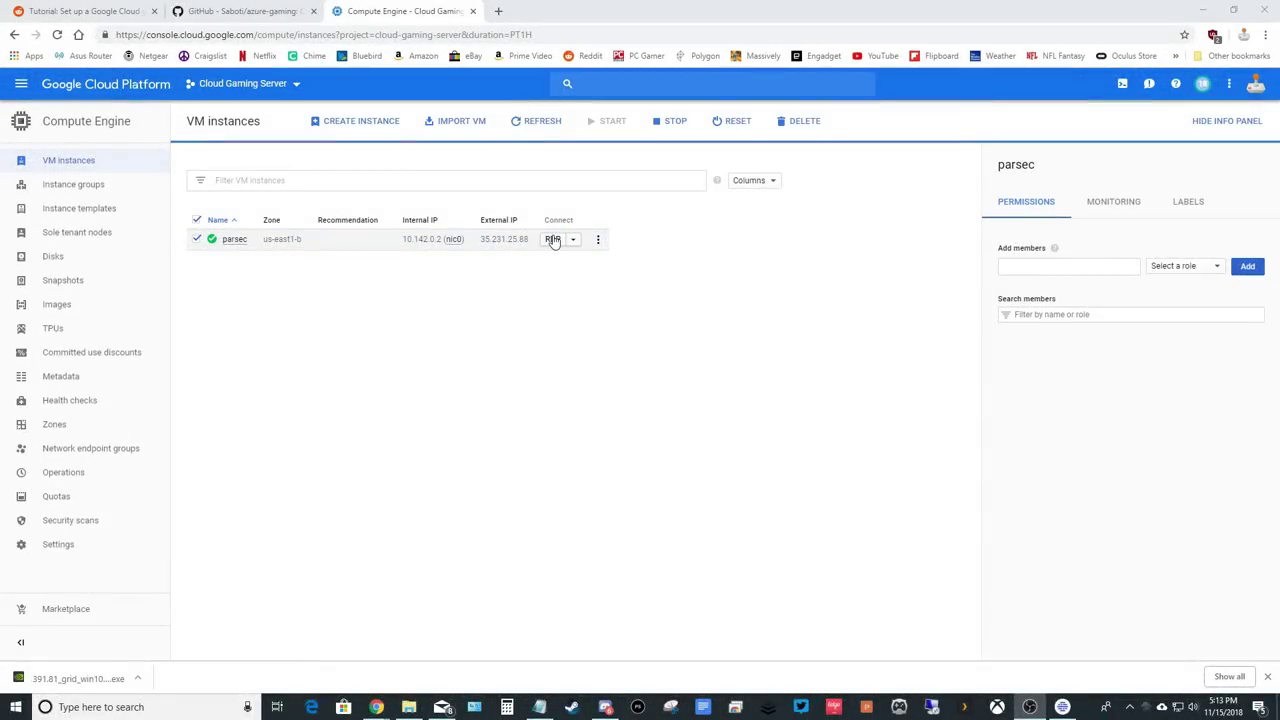
# Connect to parsec over RDP with the pasted password, accept the certificate, and allow network discovery.
pyautogui.click(551, 239)
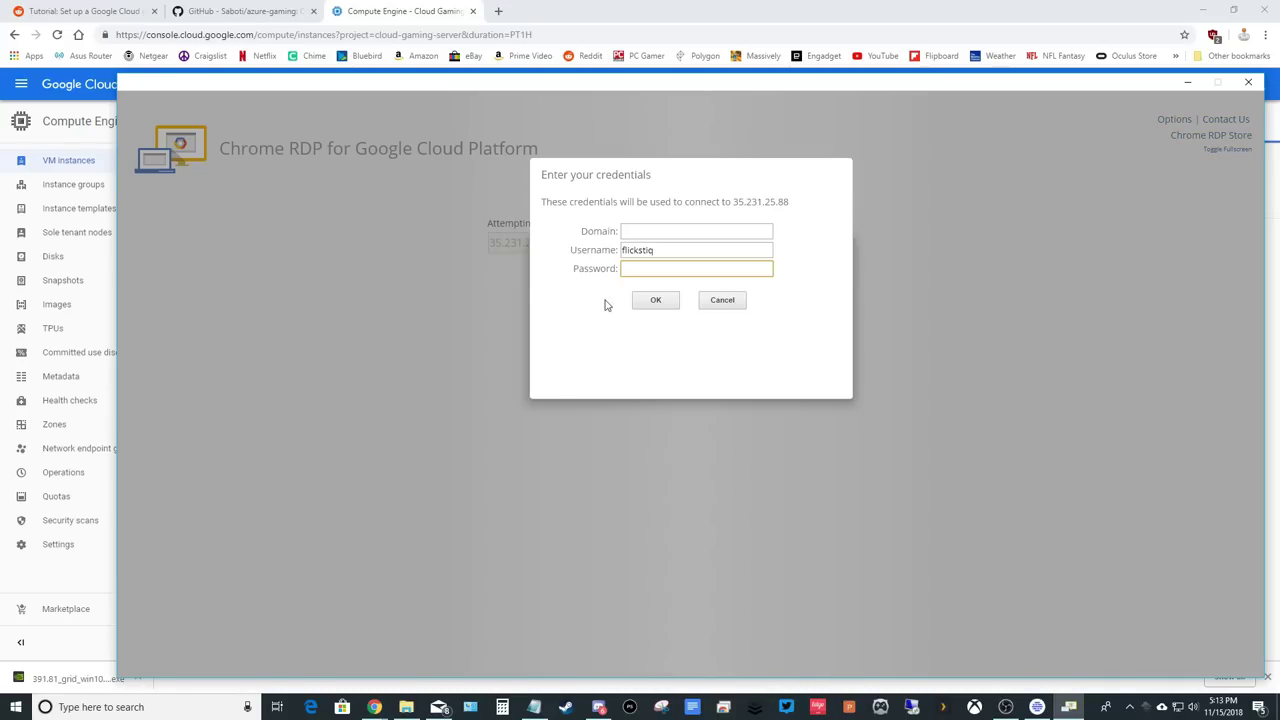
pyautogui.rightClick(633, 268)
pyautogui.click(664, 371)
pyautogui.click(657, 302)
pyautogui.click(663, 372)
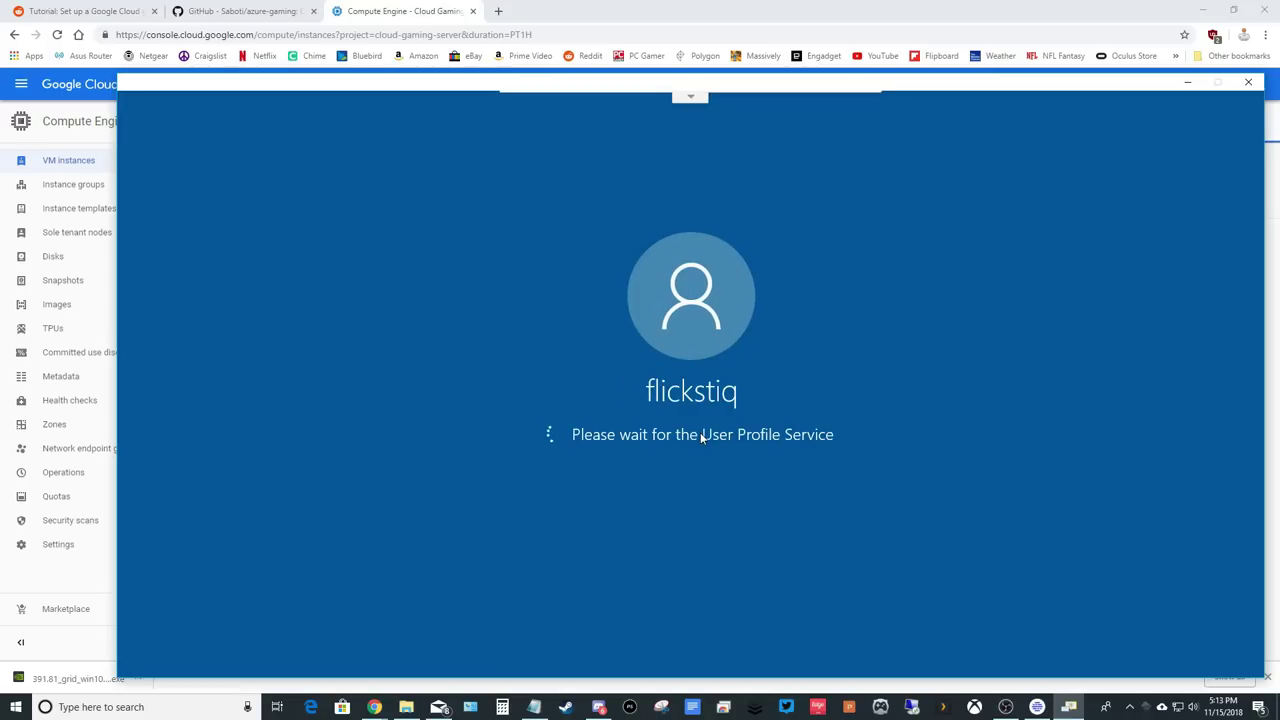
pyautogui.moveTo(917, 88); pyautogui.dragTo(840, 80)
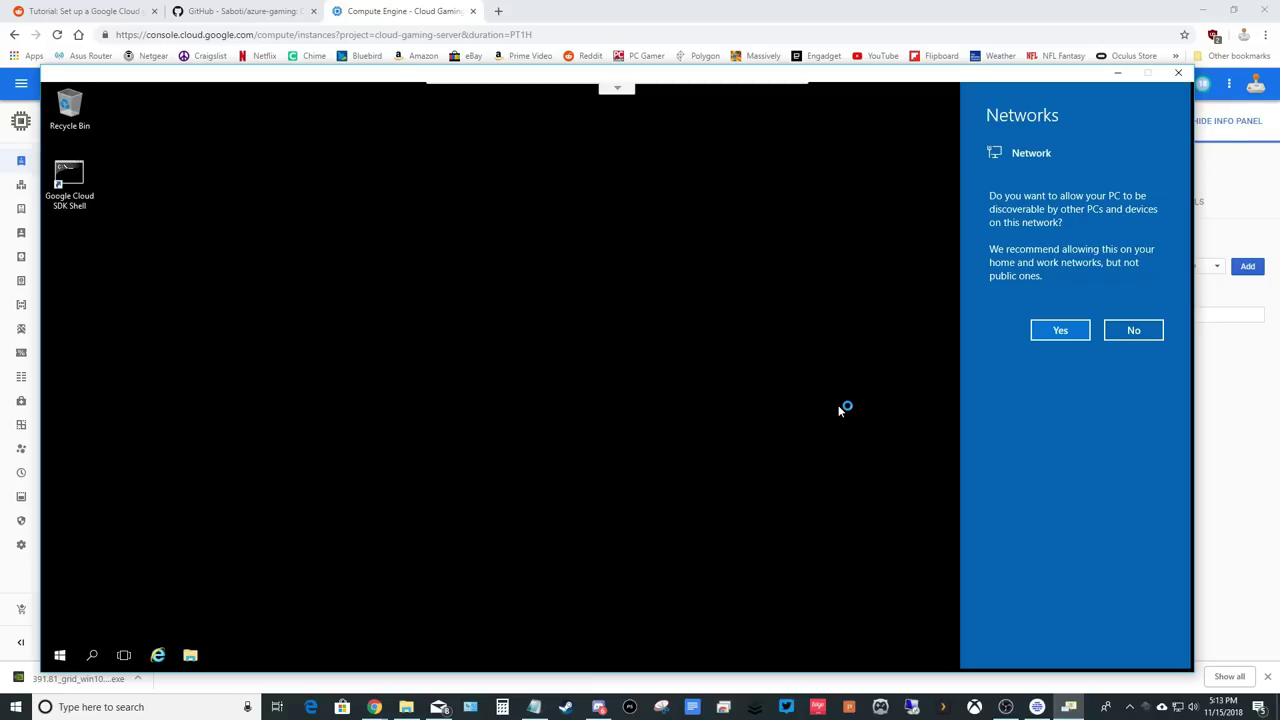
pyautogui.click(1058, 330)
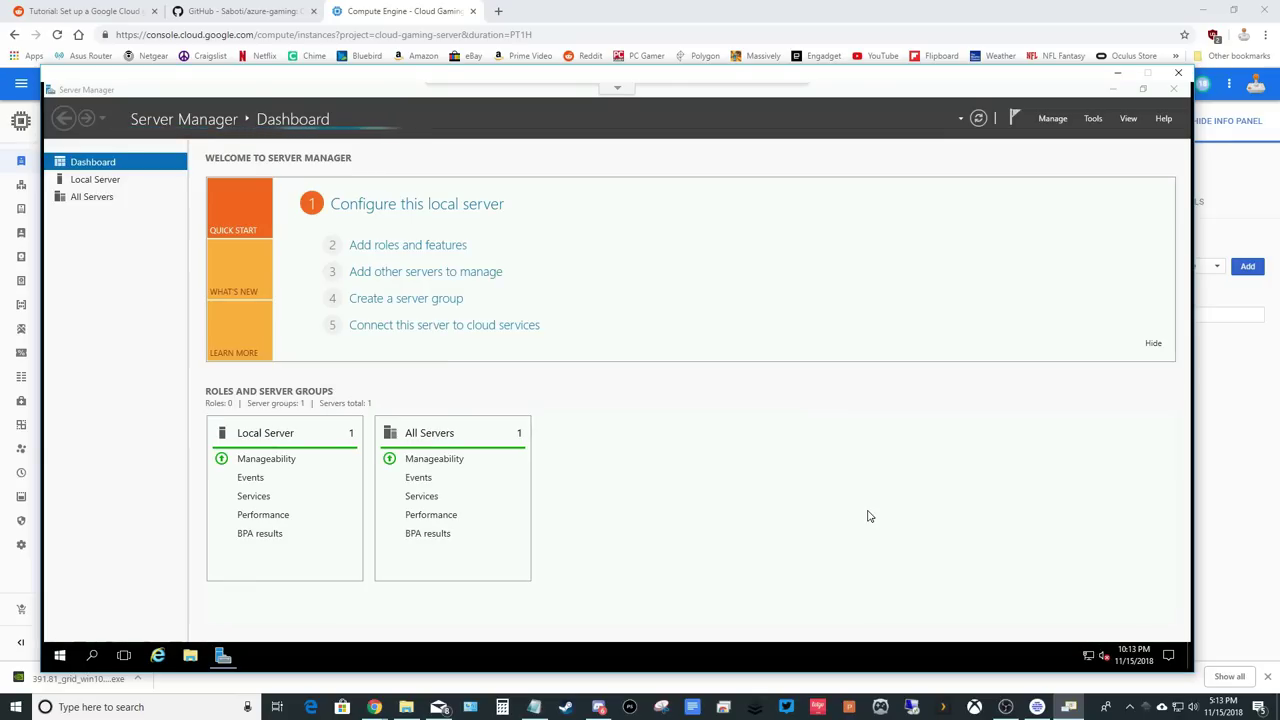
# Turn off IE Enhanced Security Configuration for Administrators and Users.
pyautogui.click(113, 182)
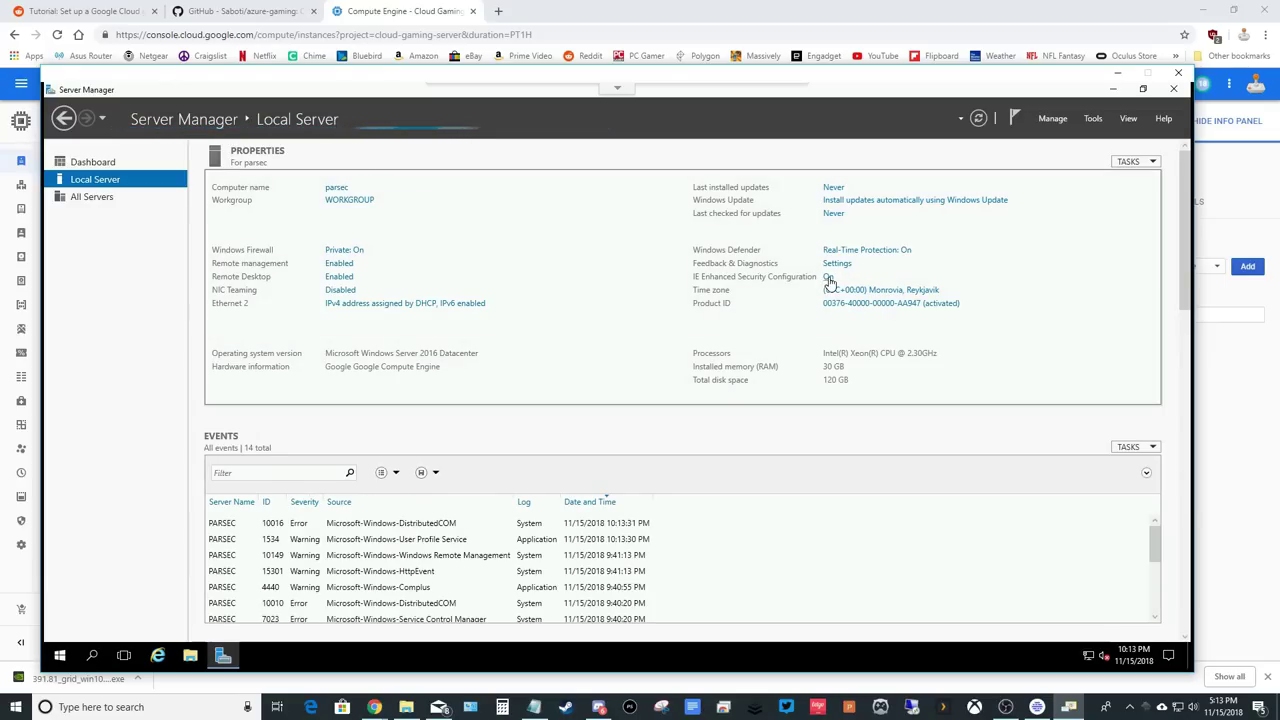
pyautogui.click(829, 280)
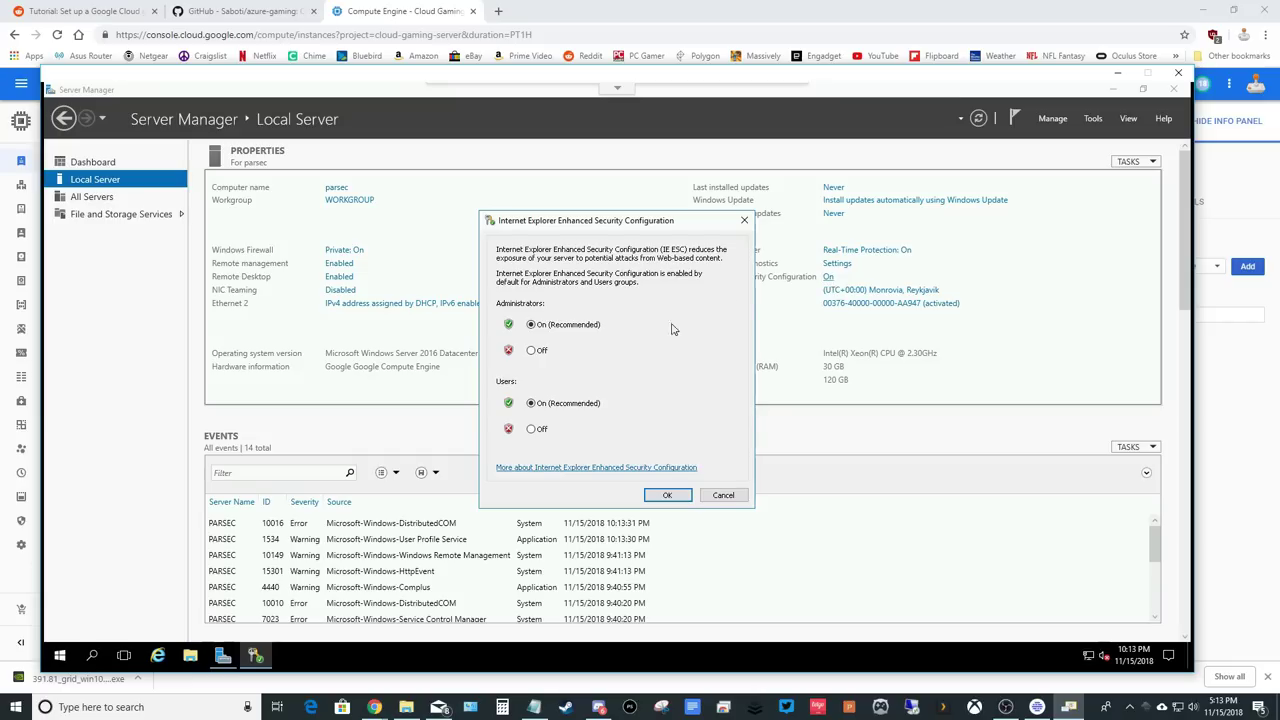
pyautogui.click(534, 351)
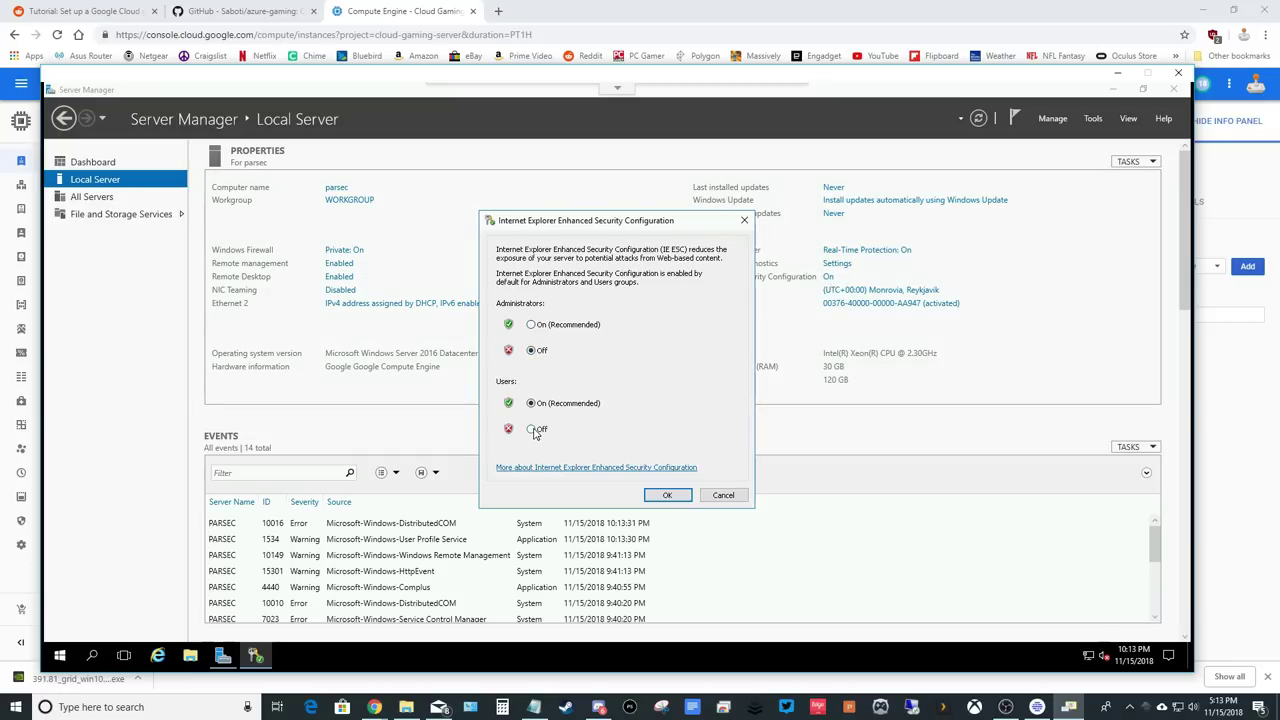
pyautogui.click(535, 430)
pyautogui.click(667, 495)
# Check 'Do not start Server Manager automatically at logon' in Server Manager Properties.
pyautogui.click(1063, 125)
pyautogui.click(1076, 203)
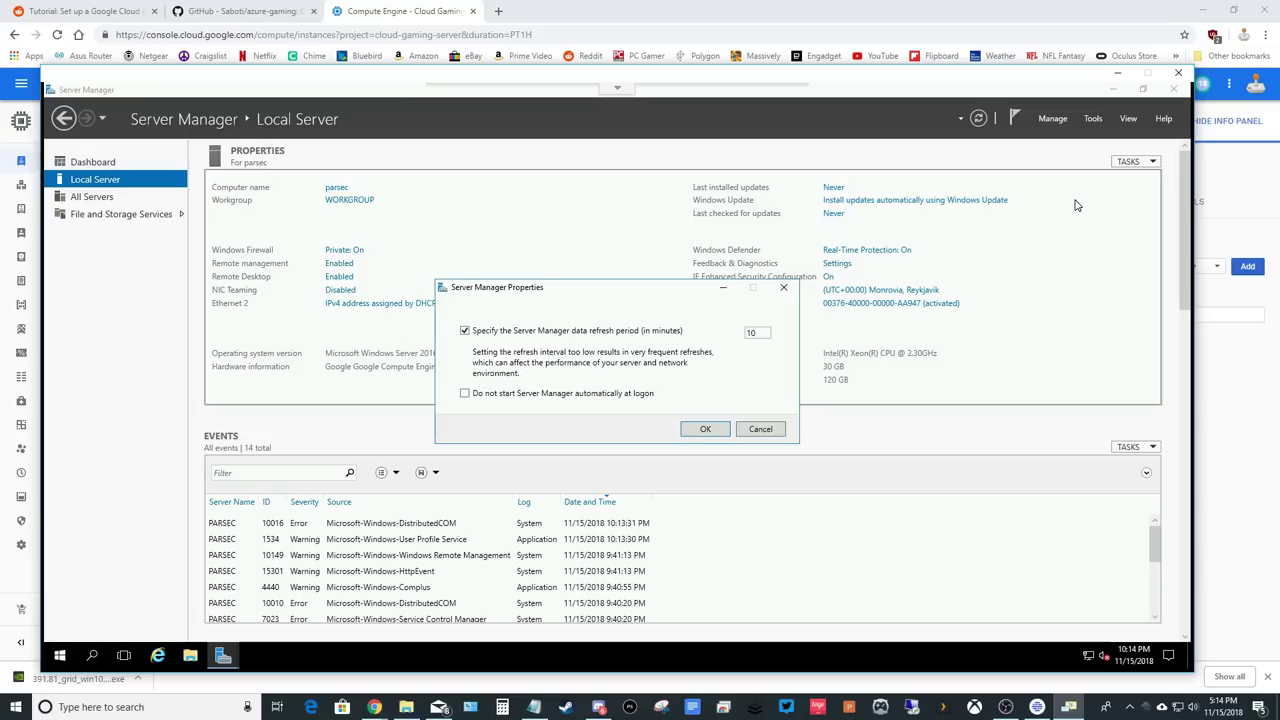
pyautogui.click(465, 396)
pyautogui.click(702, 429)
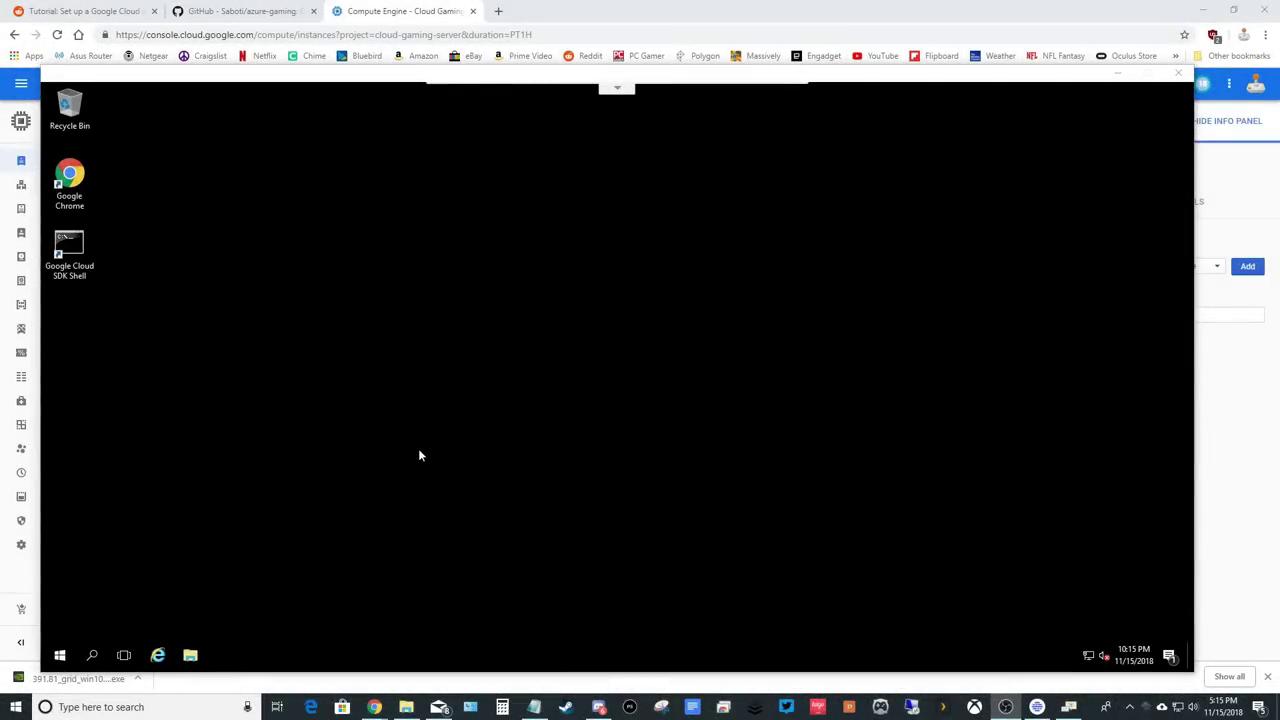
# Go to Settings > Accounts > Sign-in options and begin changing the password.
pyautogui.click(59, 655)
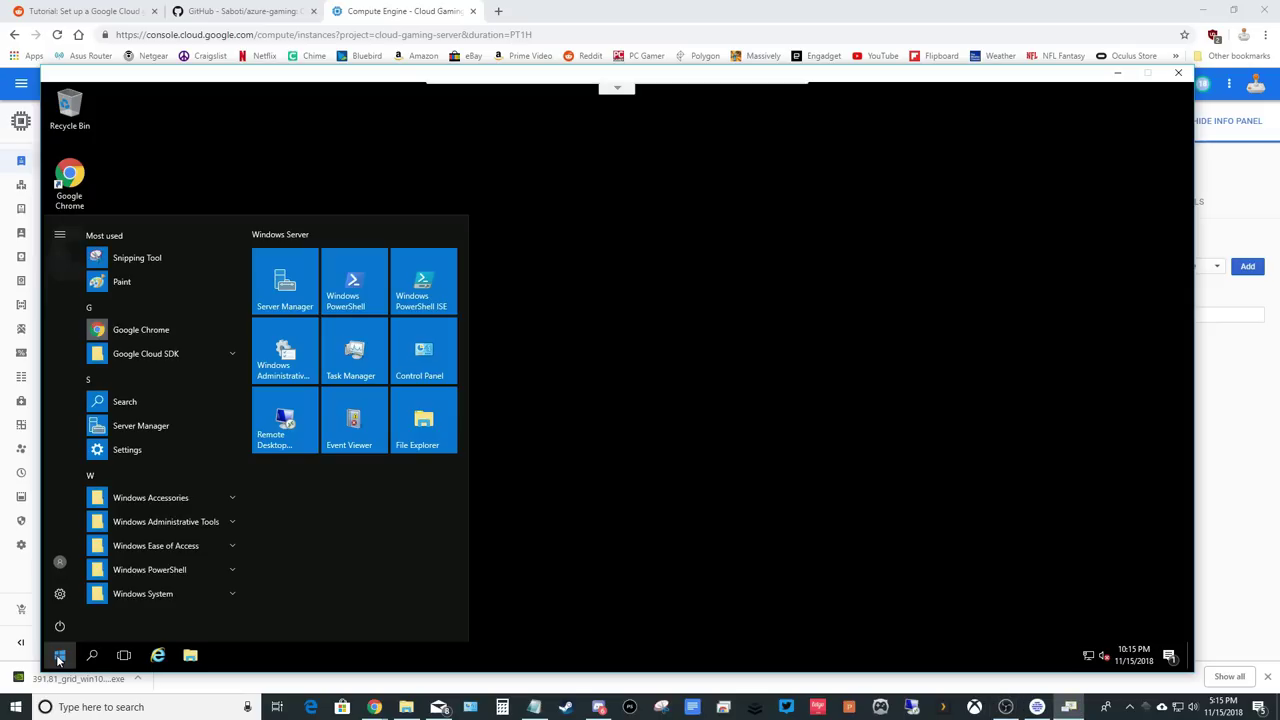
pyautogui.click(60, 594)
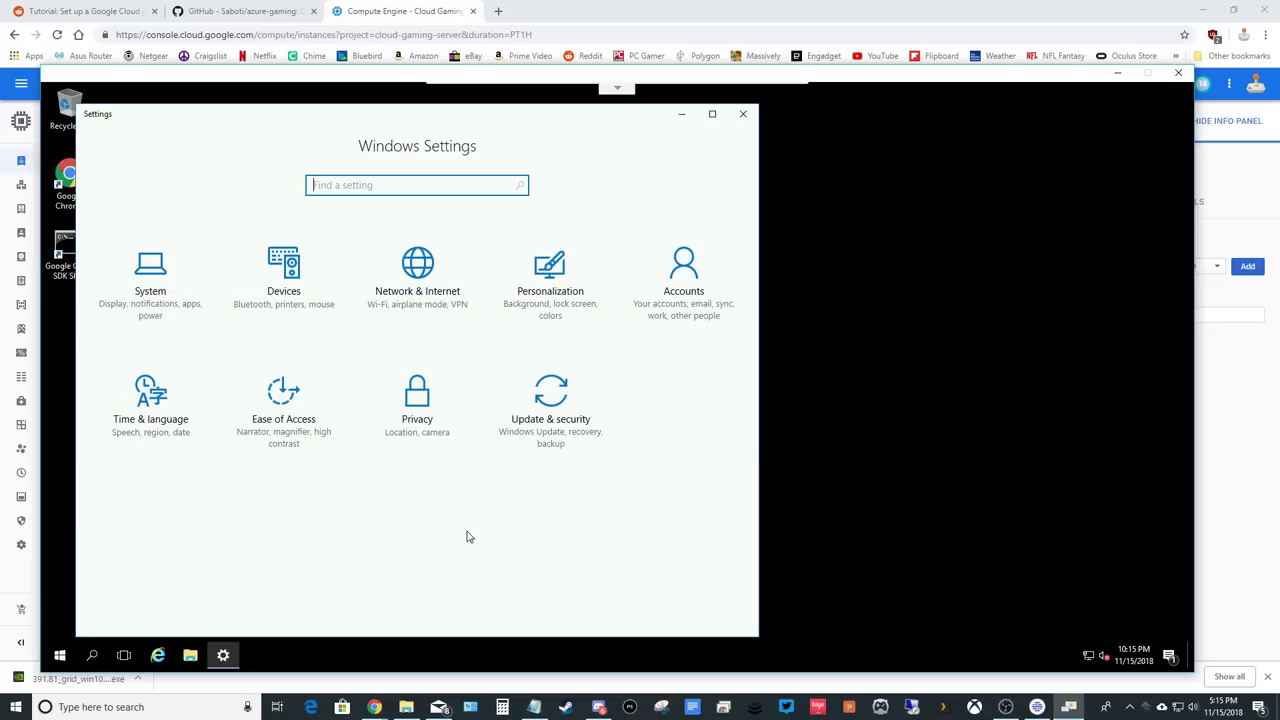
pyautogui.click(683, 289)
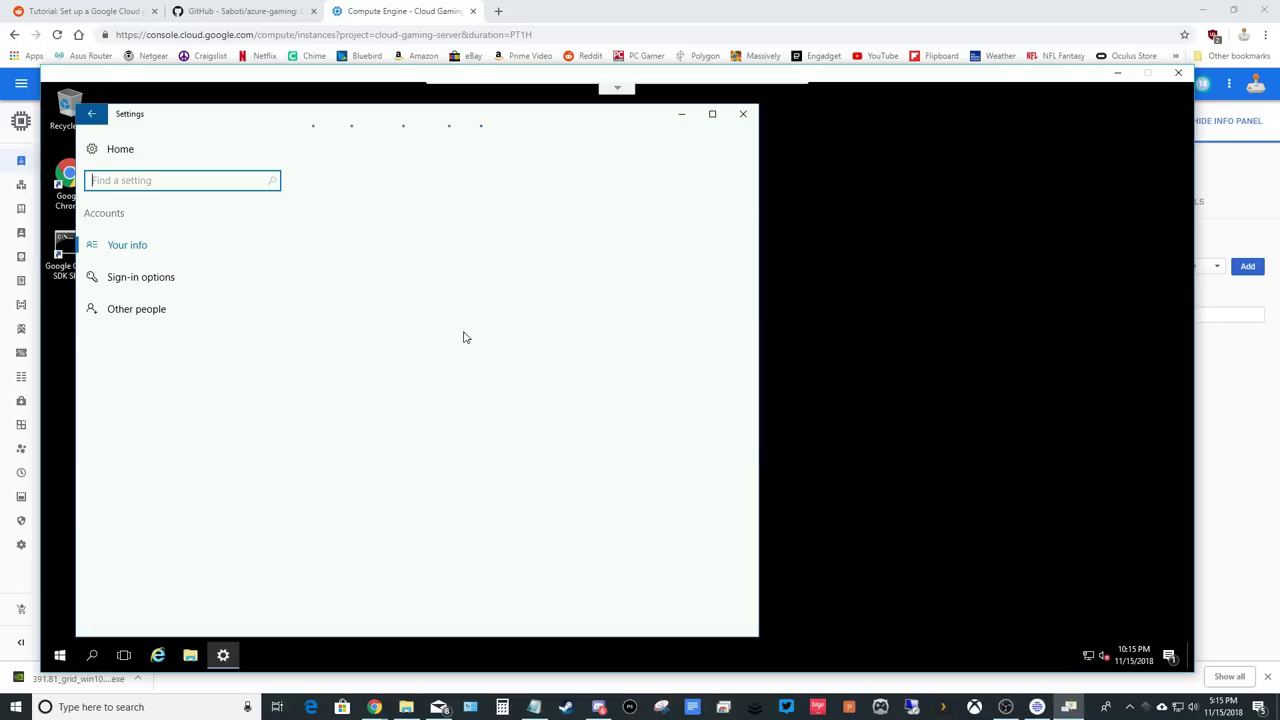
pyautogui.click(156, 285)
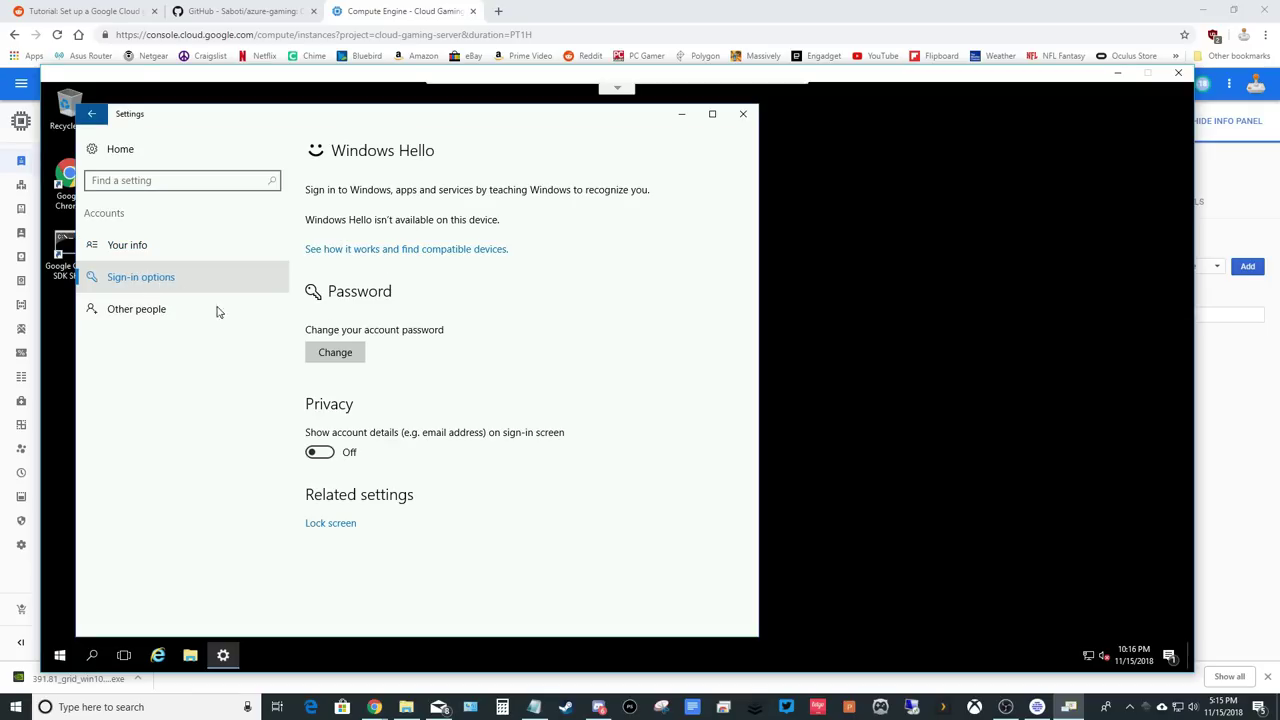
pyautogui.click(342, 355)
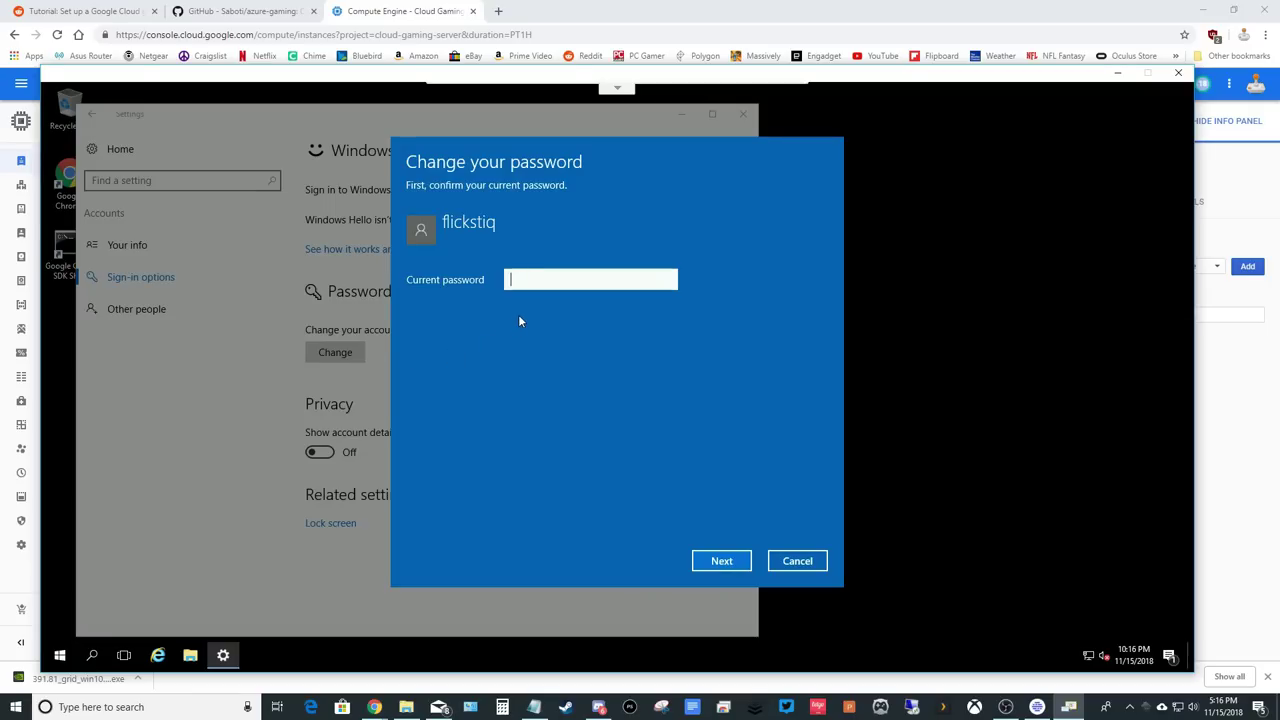
# Enter the current and new passwords with the hint 'Google Cloud' and finish.
pyautogui.hotkey('ctrl', 'v')
pyautogui.click(728, 566)
pyautogui.write('*')
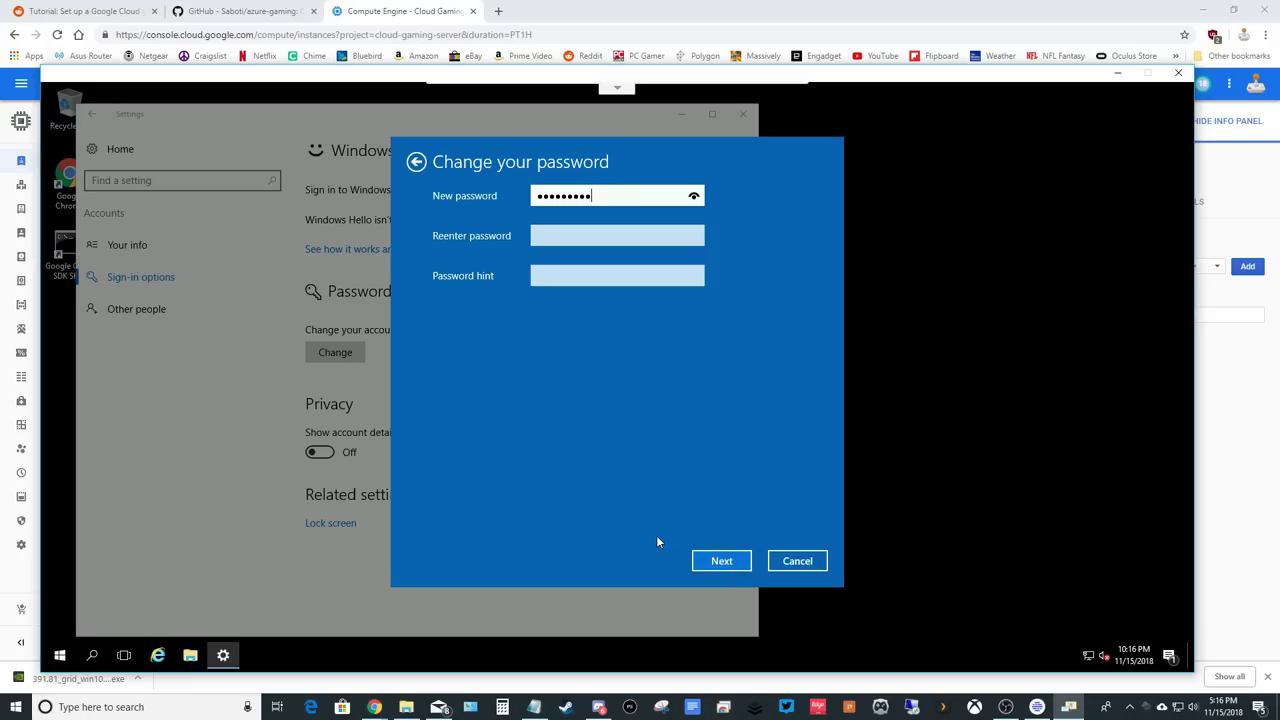
pyautogui.click(563, 236)
pyautogui.write('*')
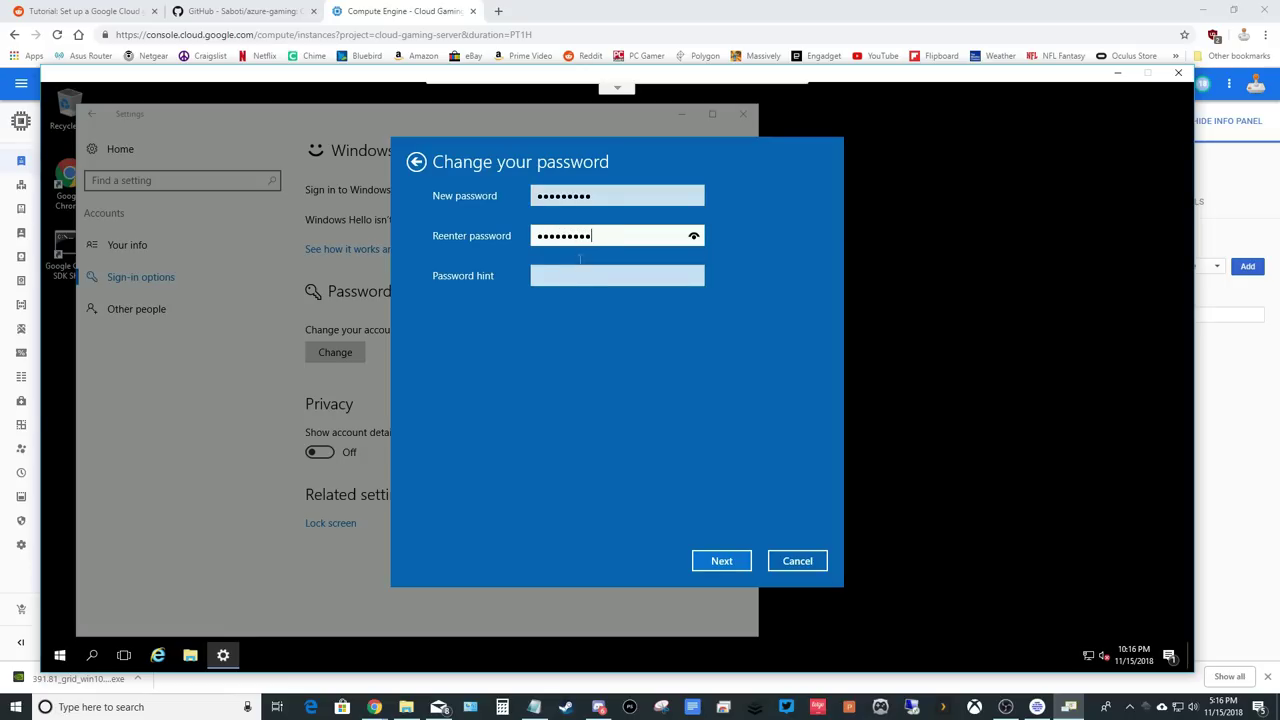
pyautogui.click(571, 275)
pyautogui.write('Google Cloud')
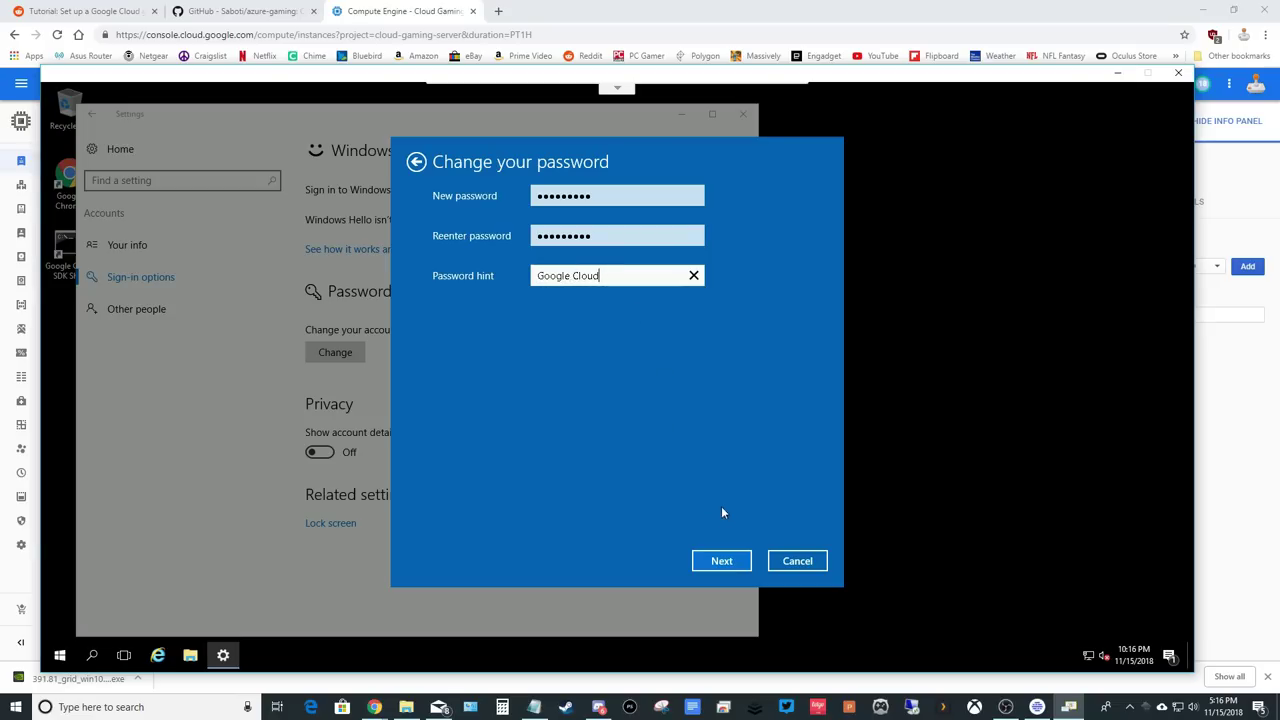
pyautogui.click(719, 566)
pyautogui.click(720, 566)
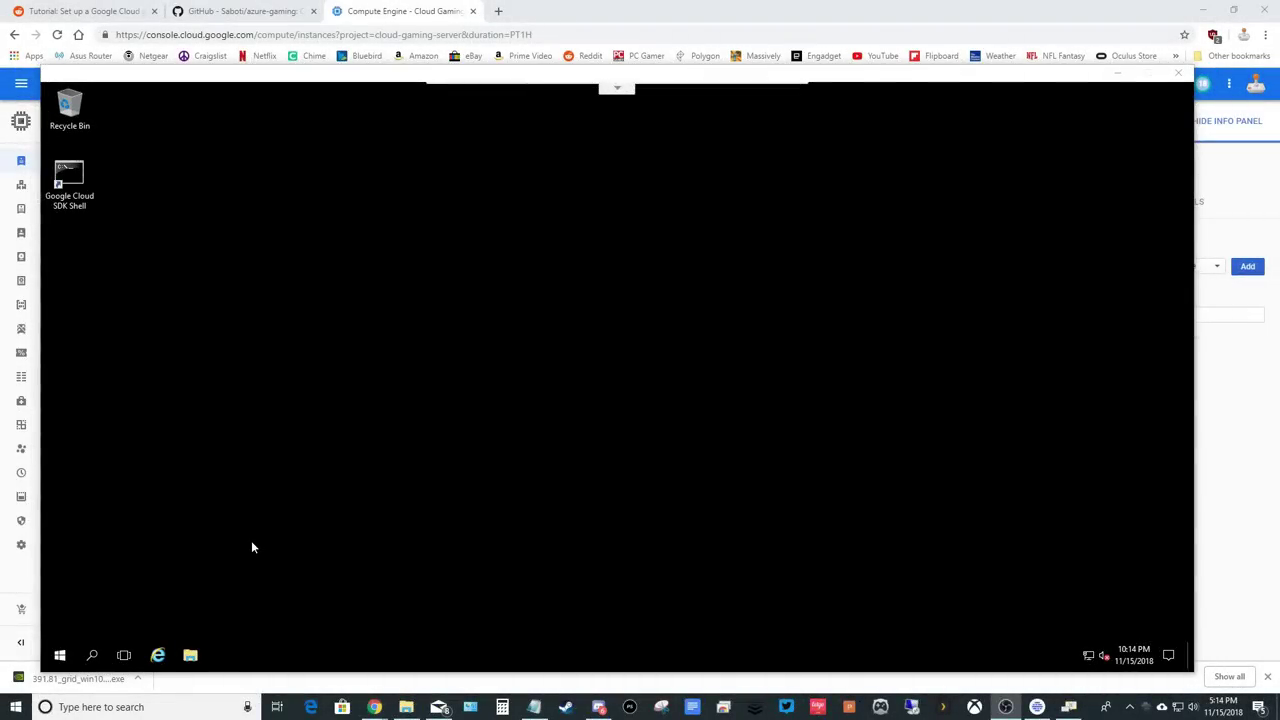
# Launch Internet Explorer with recommended settings, maximized, and search for Chrome.
pyautogui.click(157, 655)
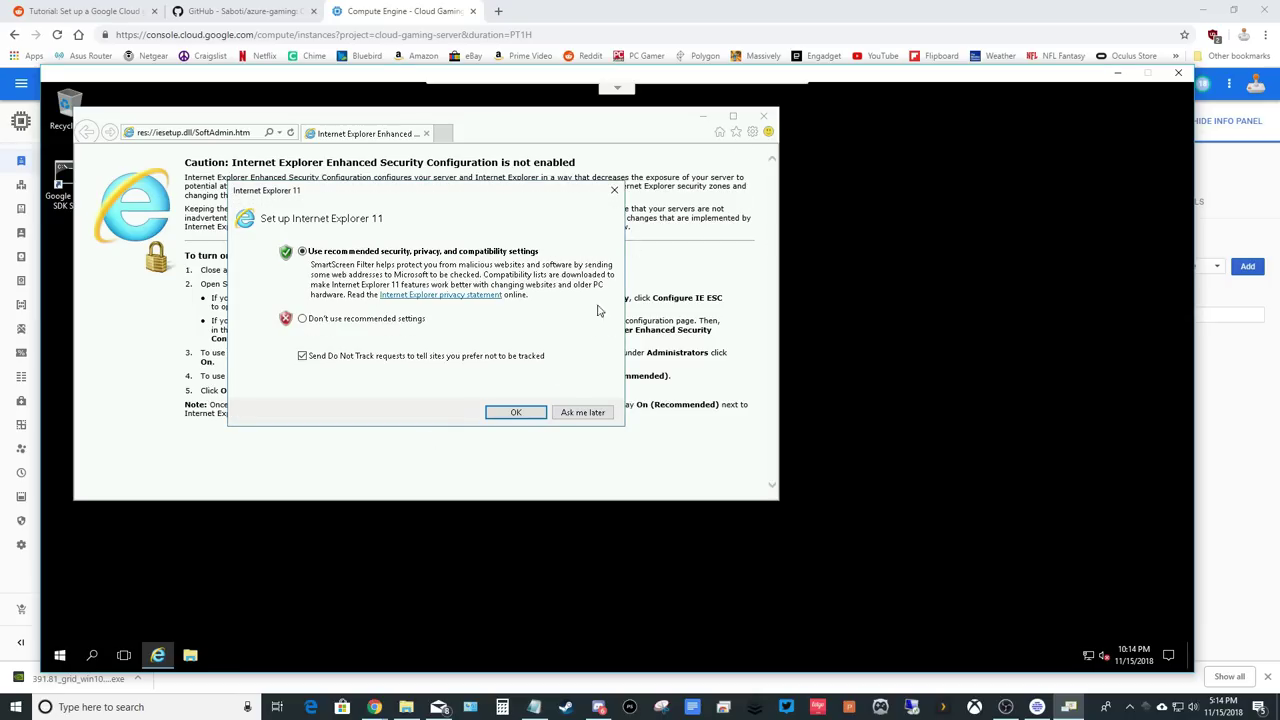
pyautogui.click(516, 412)
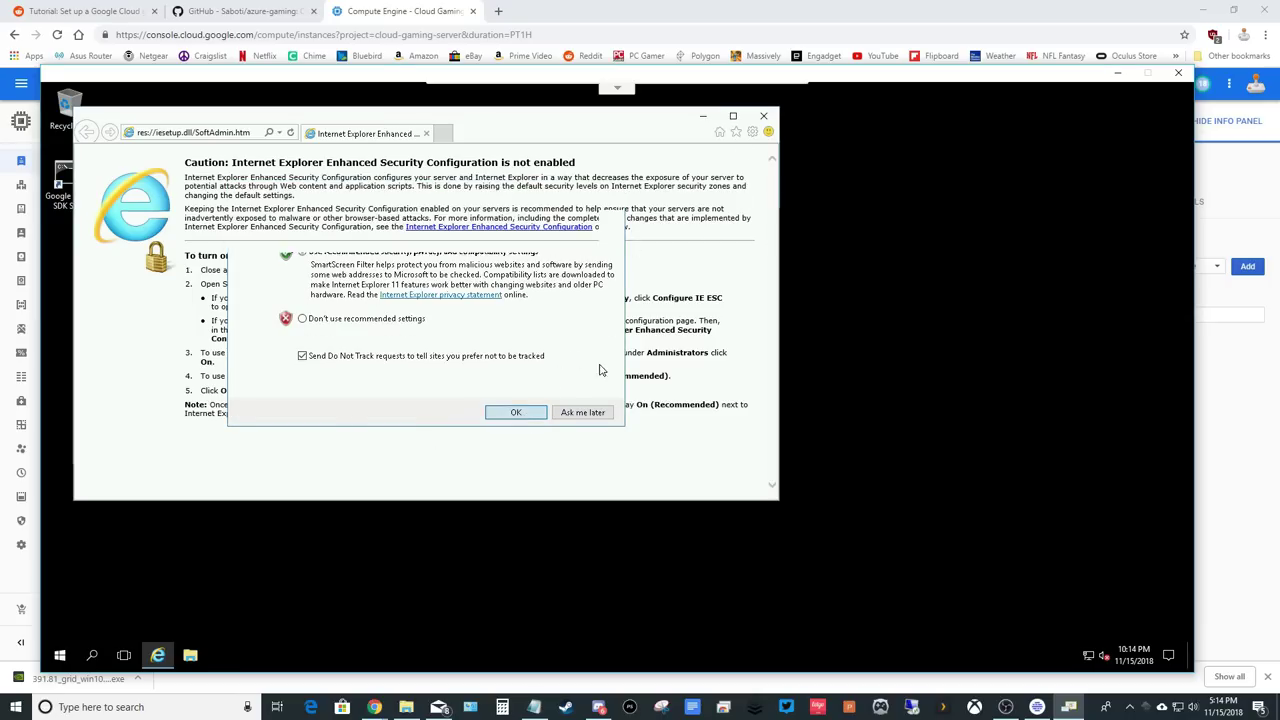
pyautogui.click(735, 118)
pyautogui.click(262, 107)
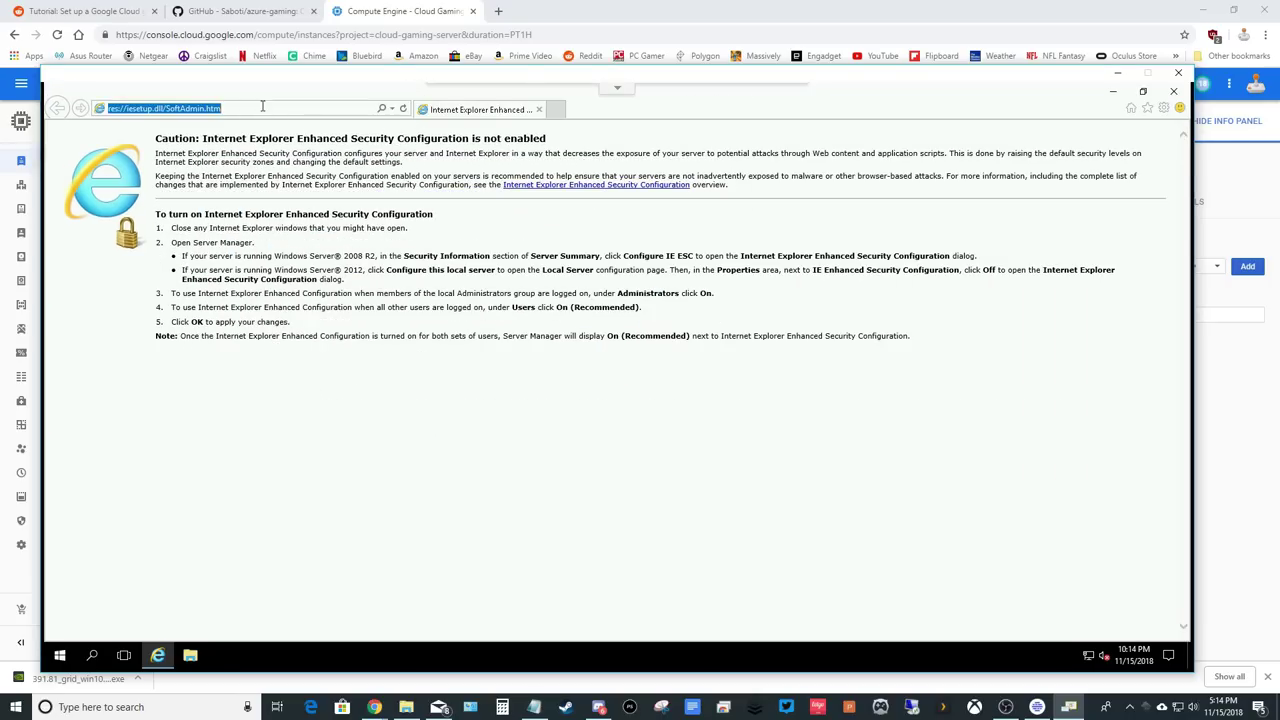
pyautogui.write('ch?q=Chrome')
pyautogui.press('Return')
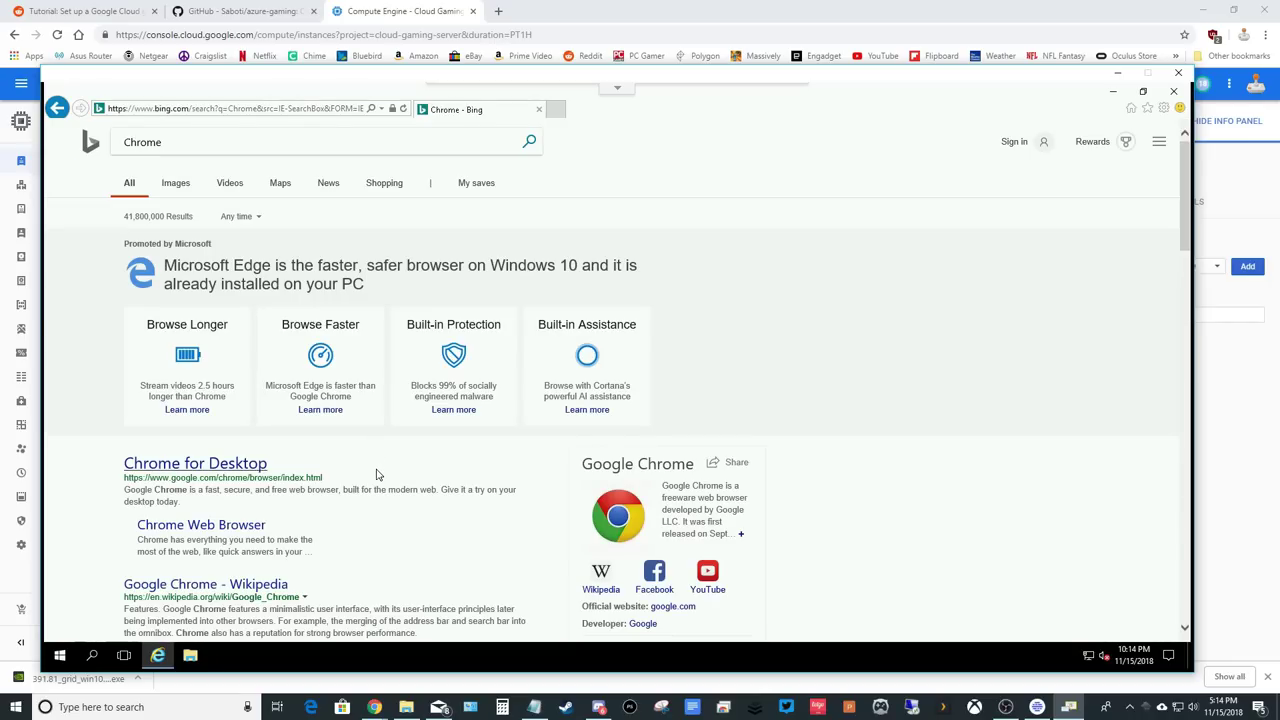
# Download Chrome for Desktop with usage statistics off, accept the terms, and run ChromeSetup.exe.
pyautogui.scroll(-3, 376, 474)
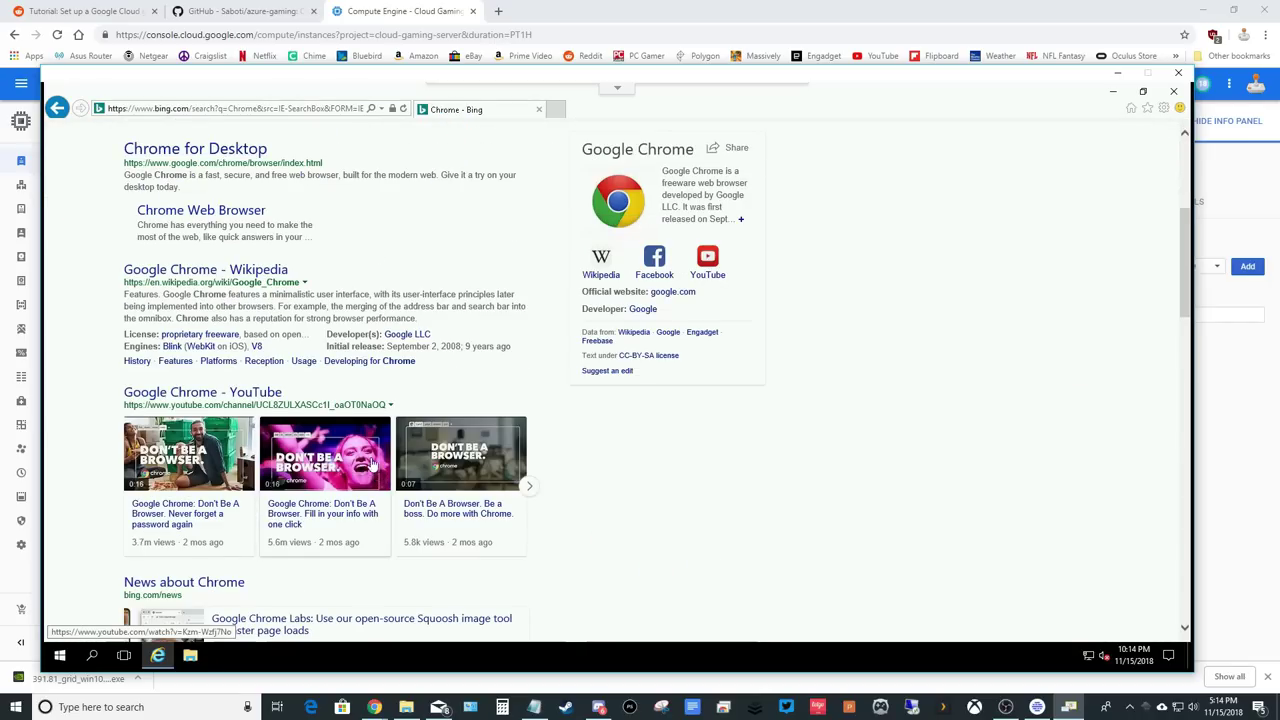
pyautogui.click(209, 157)
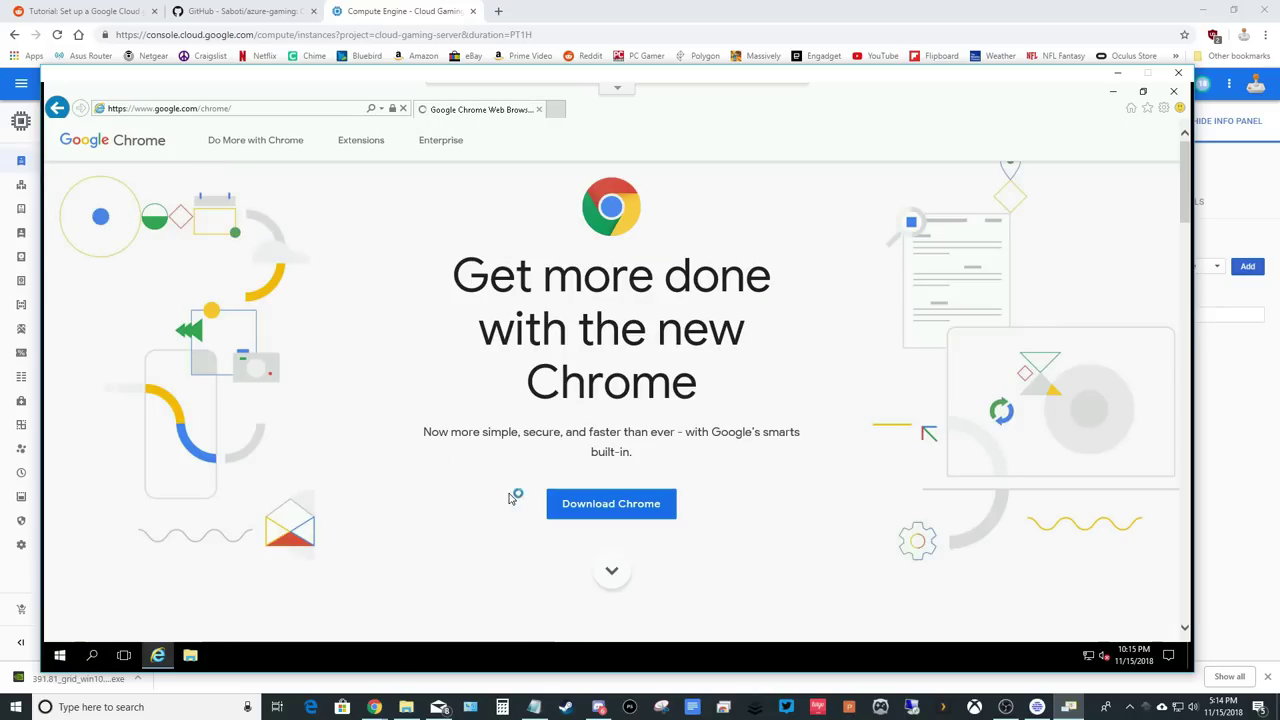
pyautogui.click(601, 508)
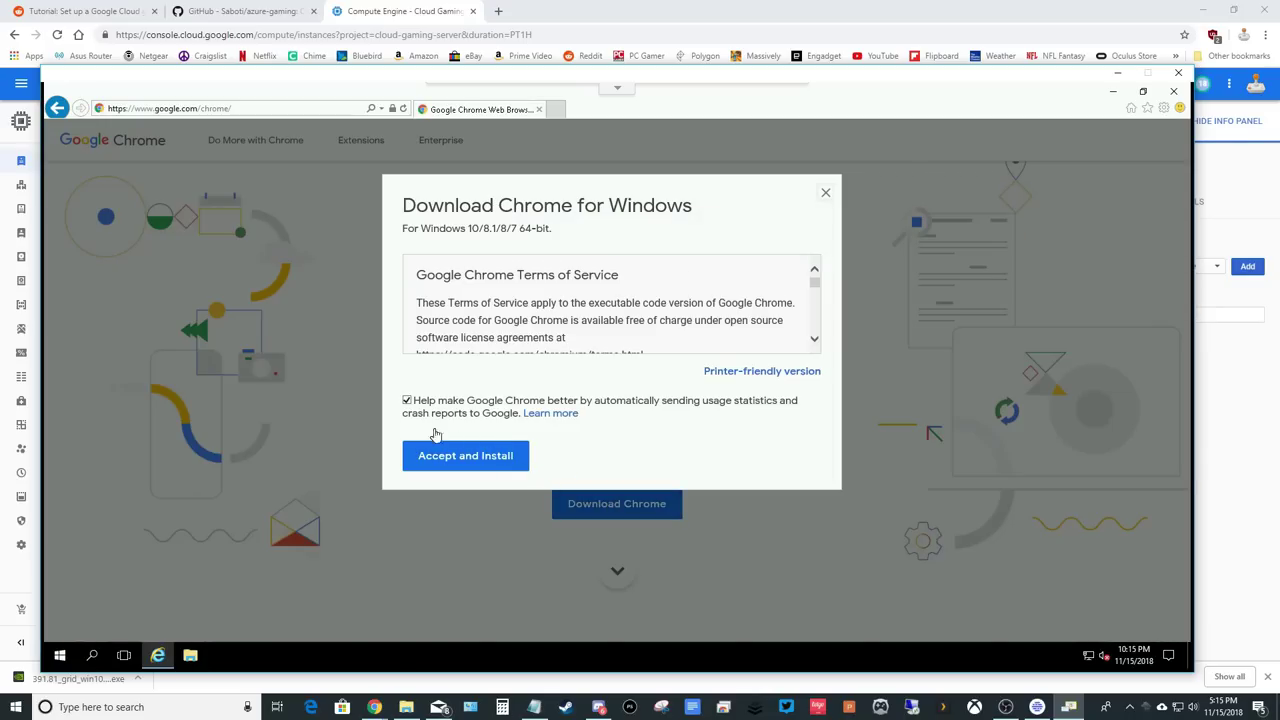
pyautogui.click(417, 405)
pyautogui.click(506, 460)
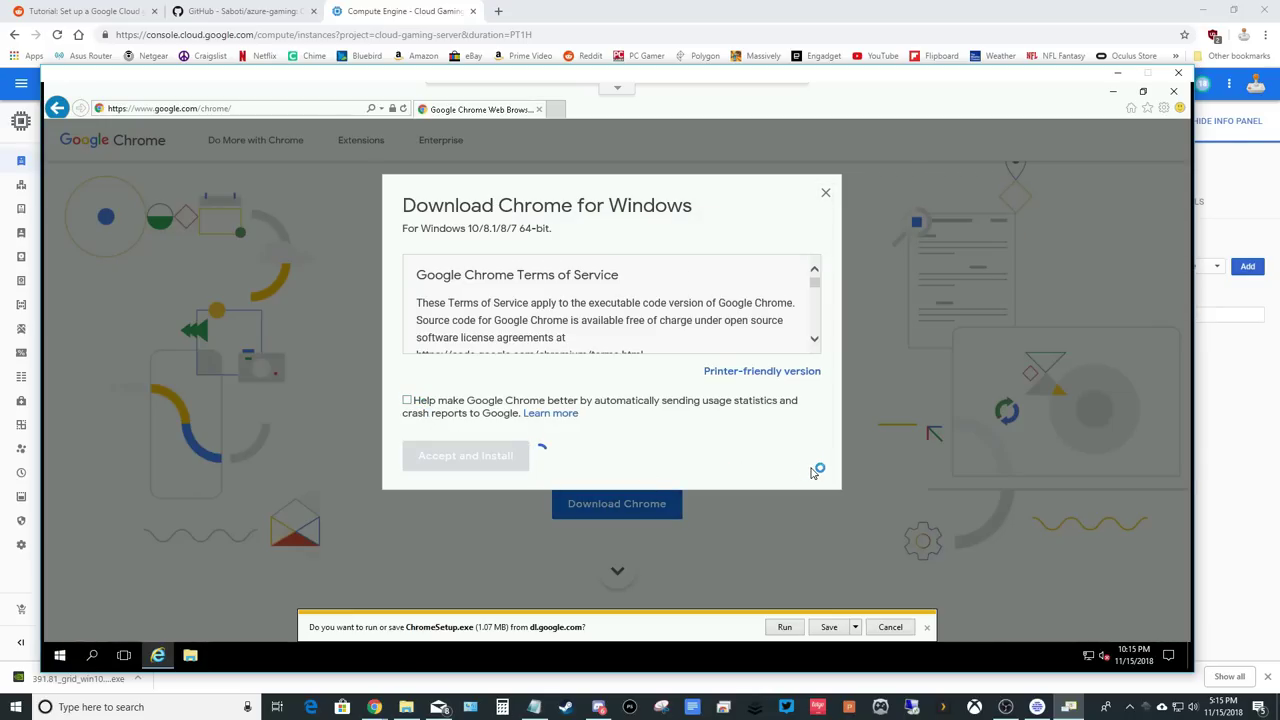
pyautogui.click(785, 627)
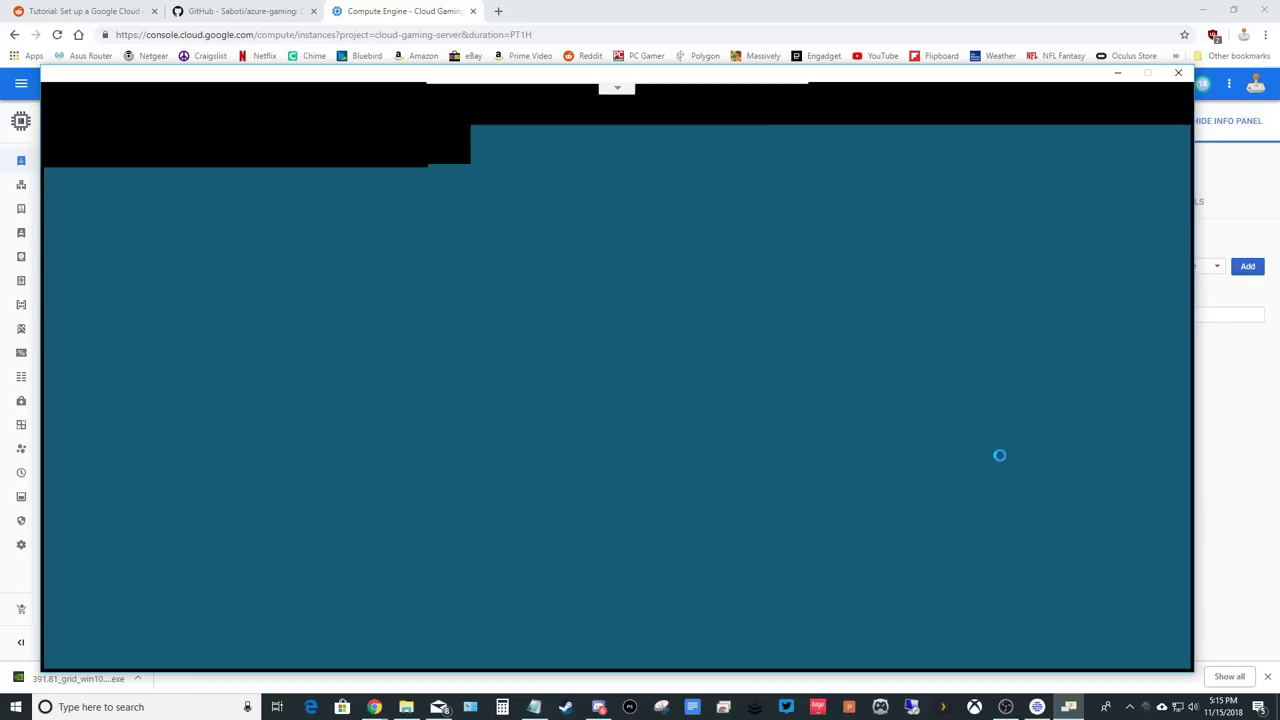
# Approve the Chrome installer, then close Internet Explorer and the Chrome Welcome window.
pyautogui.click(561, 462)
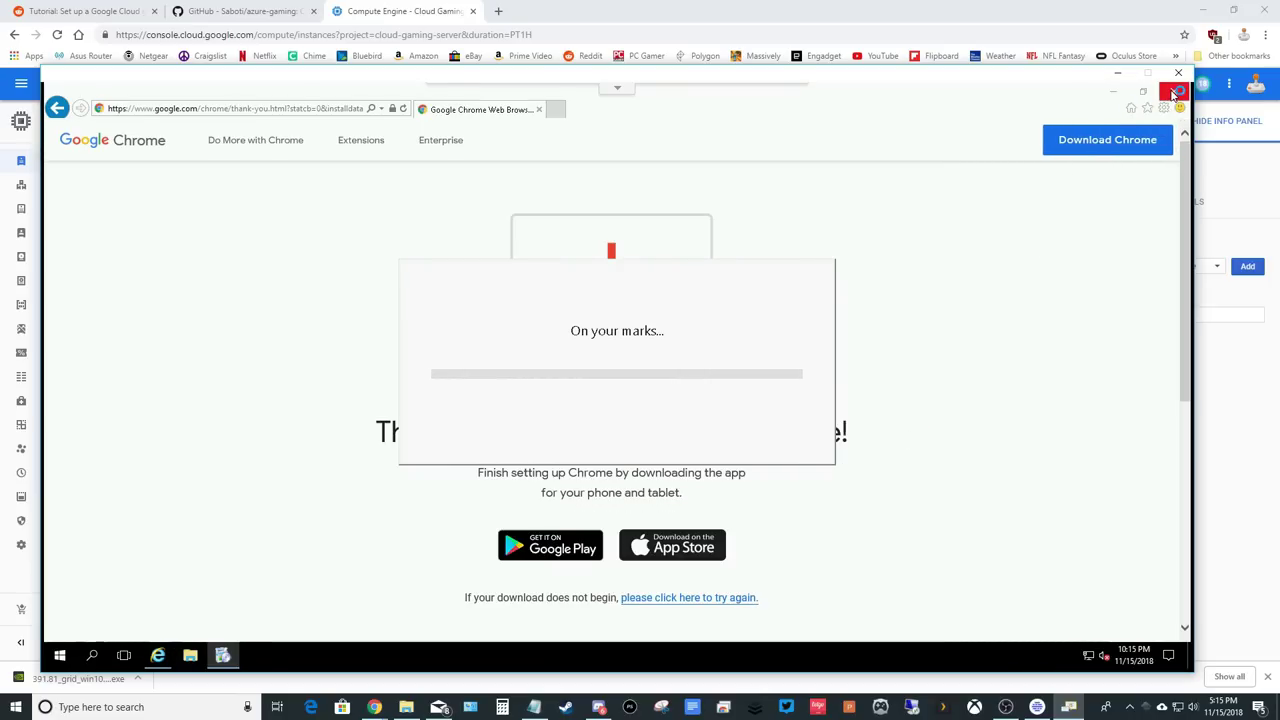
pyautogui.click(1172, 92)
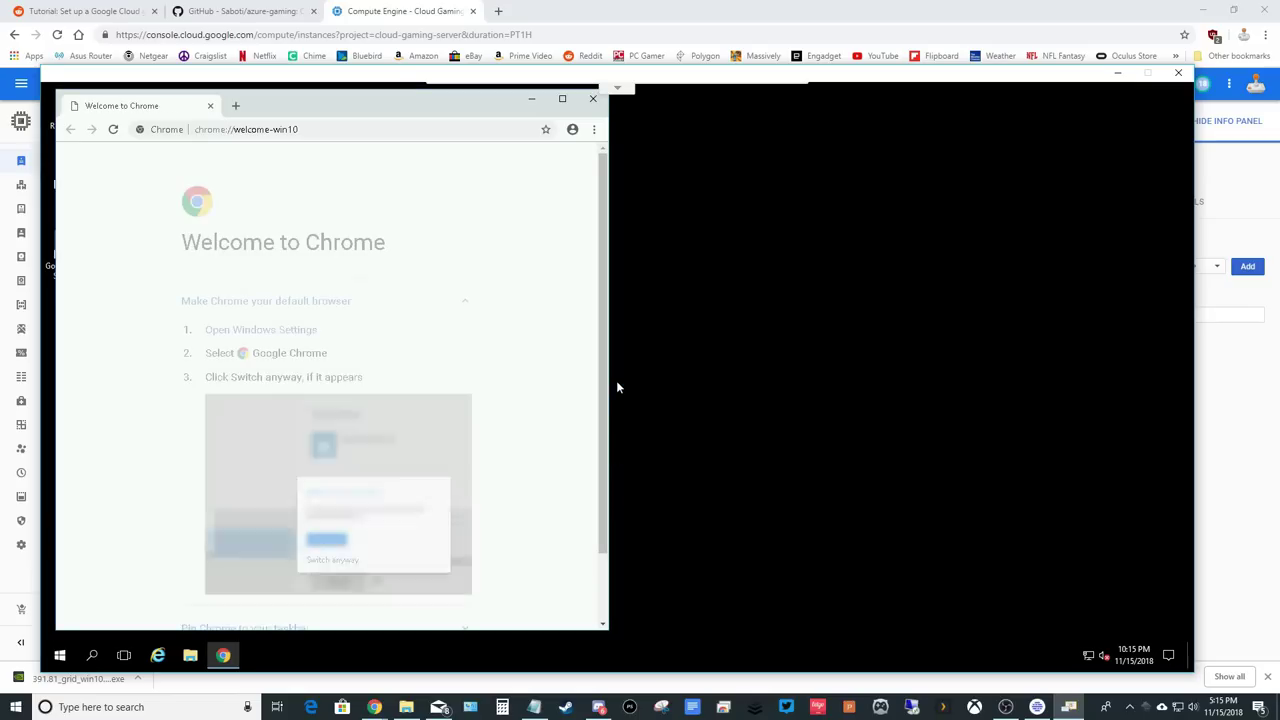
pyautogui.click(564, 100)
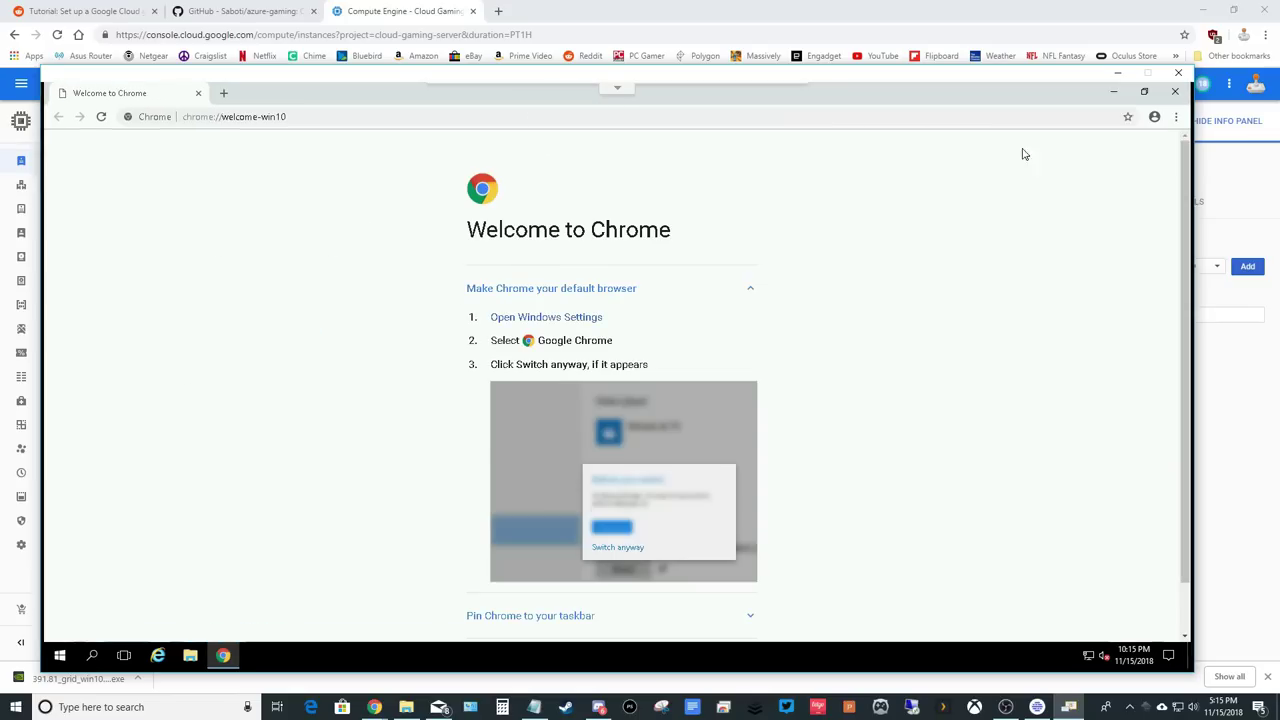
pyautogui.click(1175, 91)
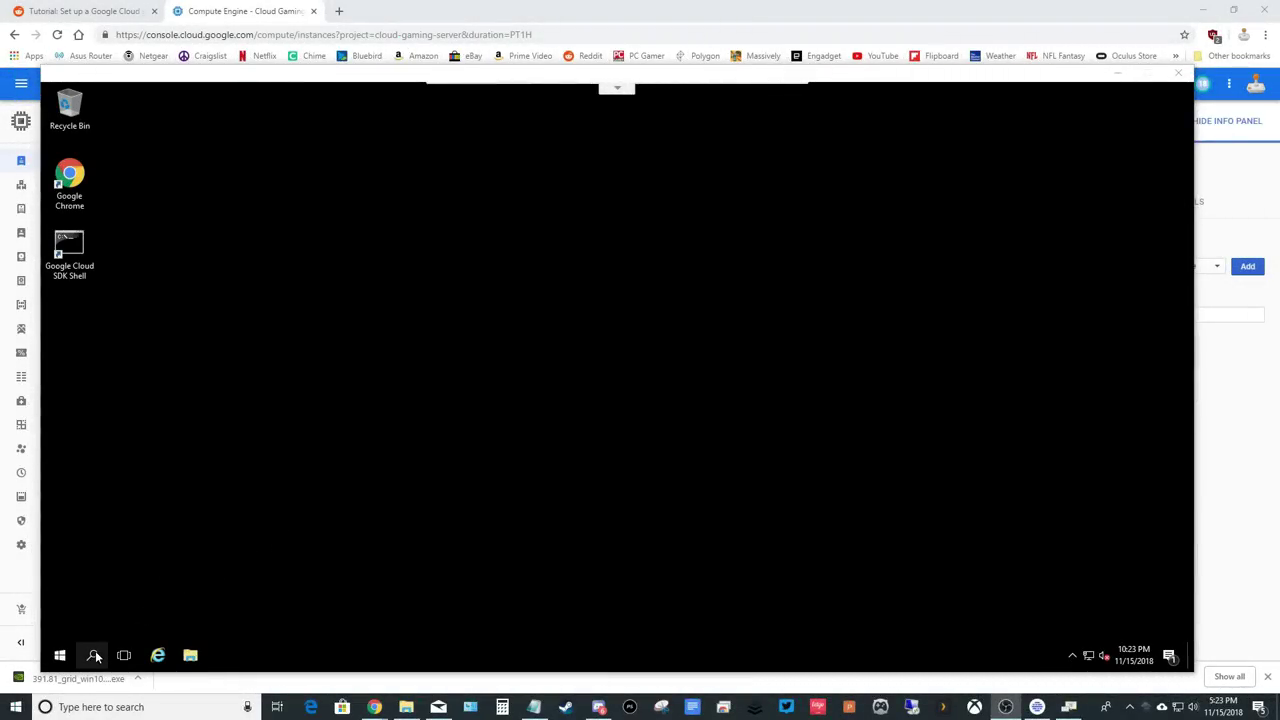
pyautogui.click(94, 655)
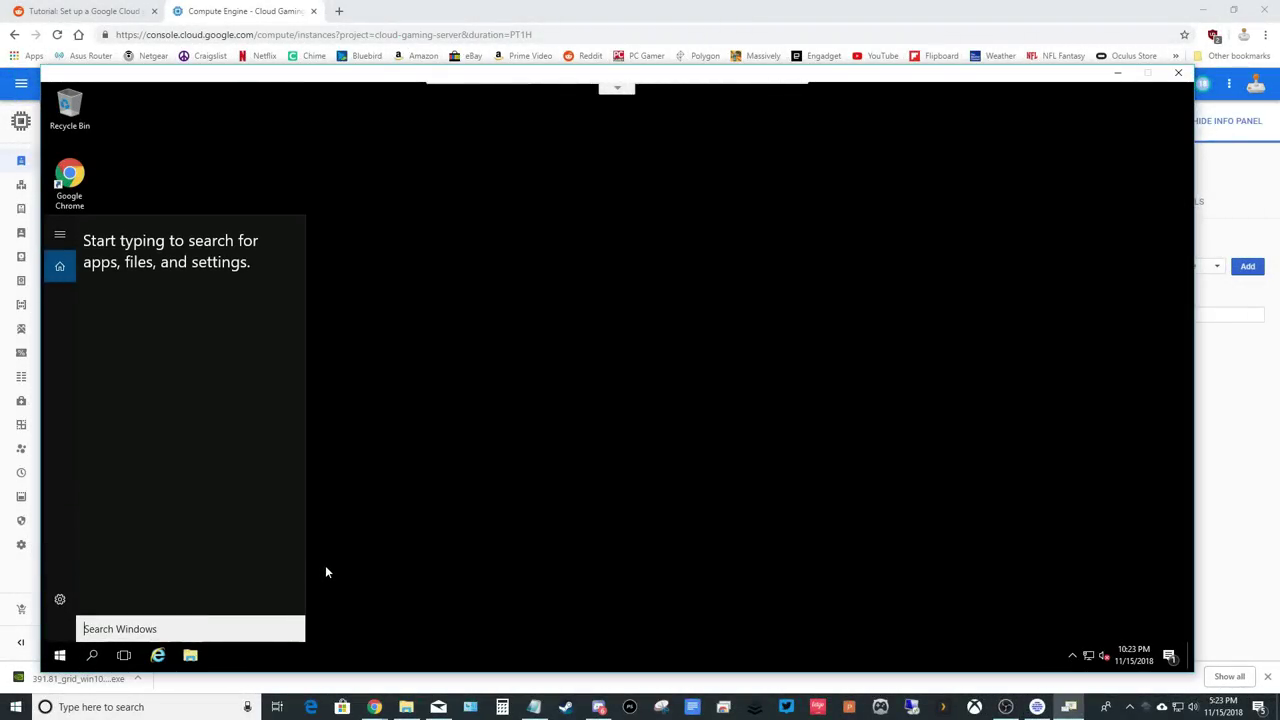
# In netplwiz, turn off the sign-in password requirement and confirm the account password for automatic sign-in.
pyautogui.write('netplwi')
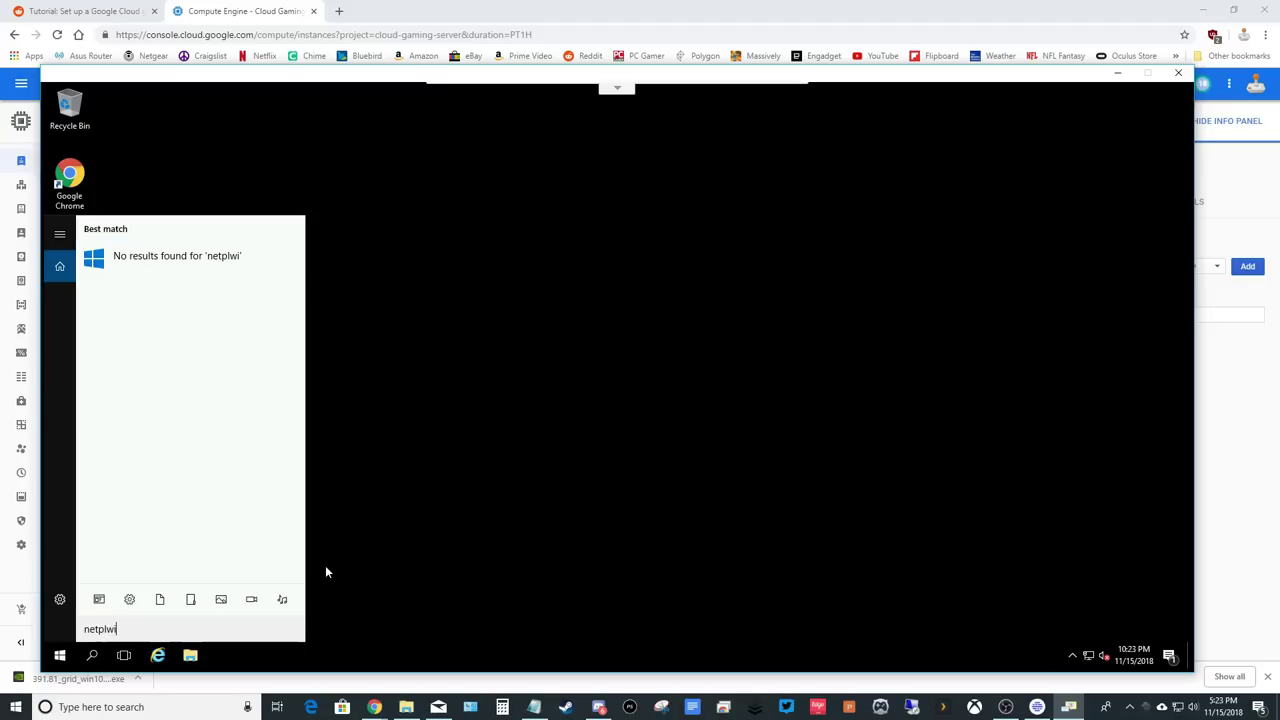
pyautogui.write('z')
pyautogui.click(199, 262)
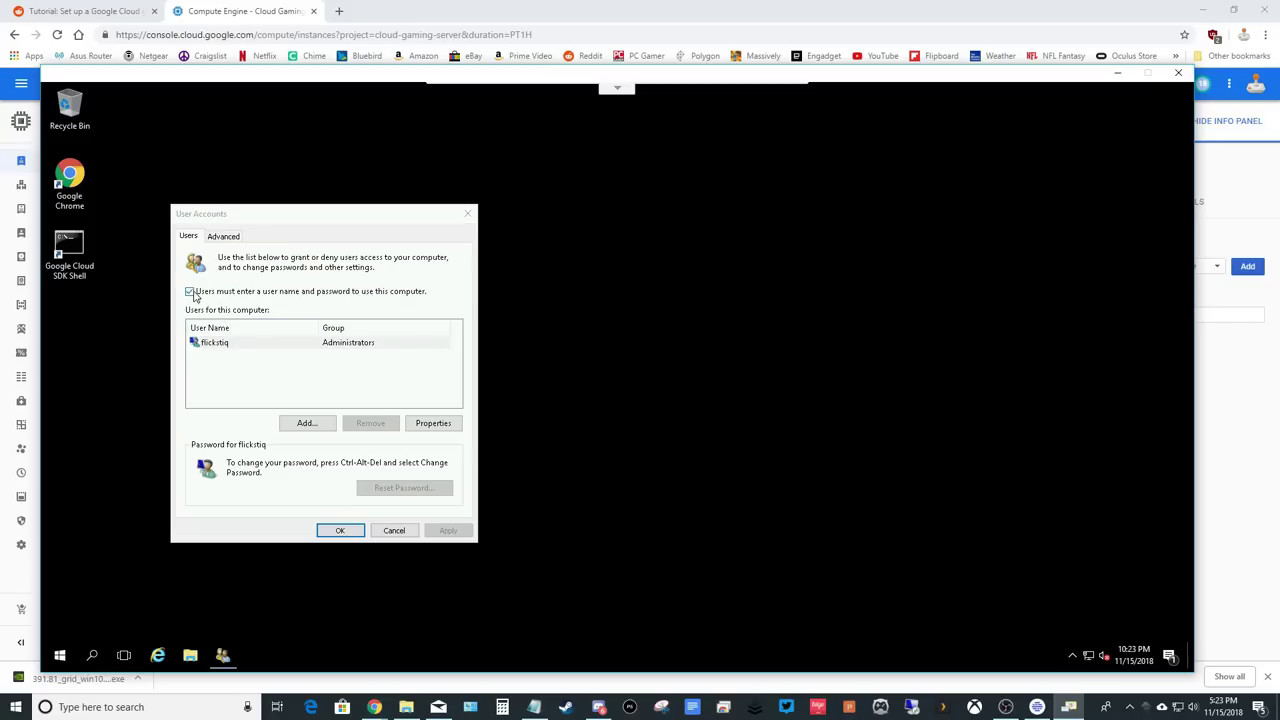
pyautogui.click(190, 292)
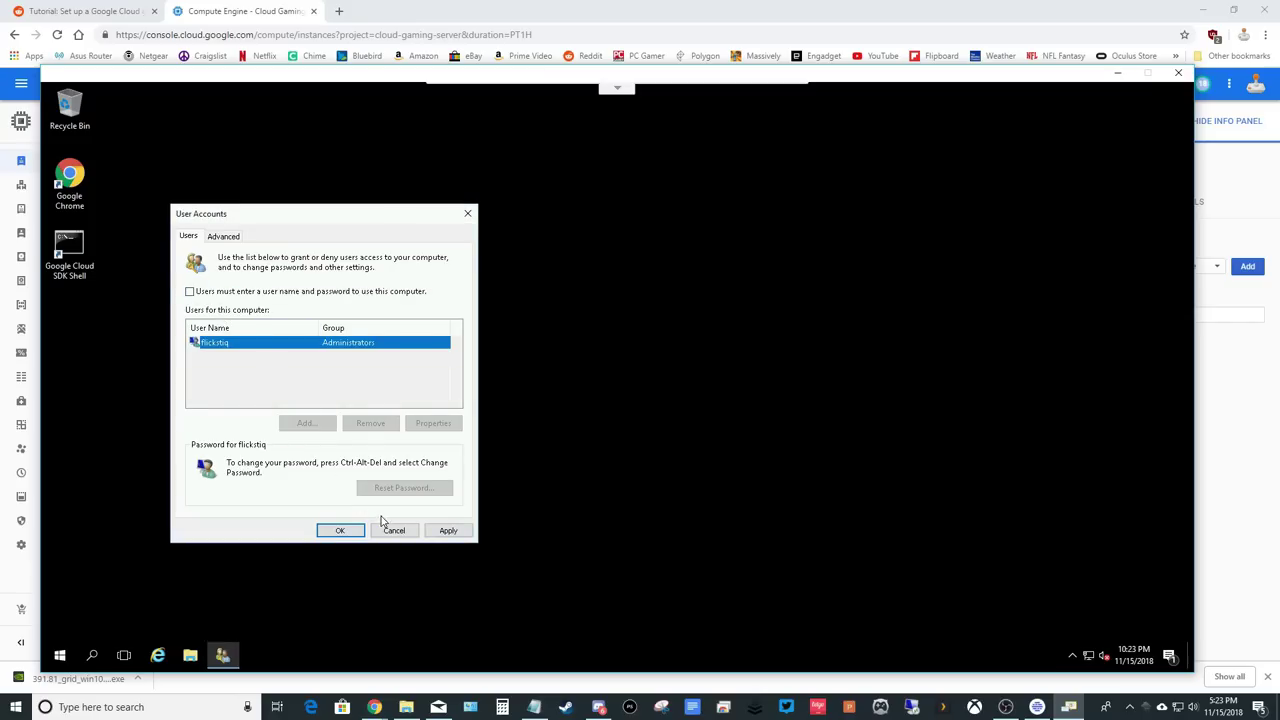
pyautogui.click(447, 531)
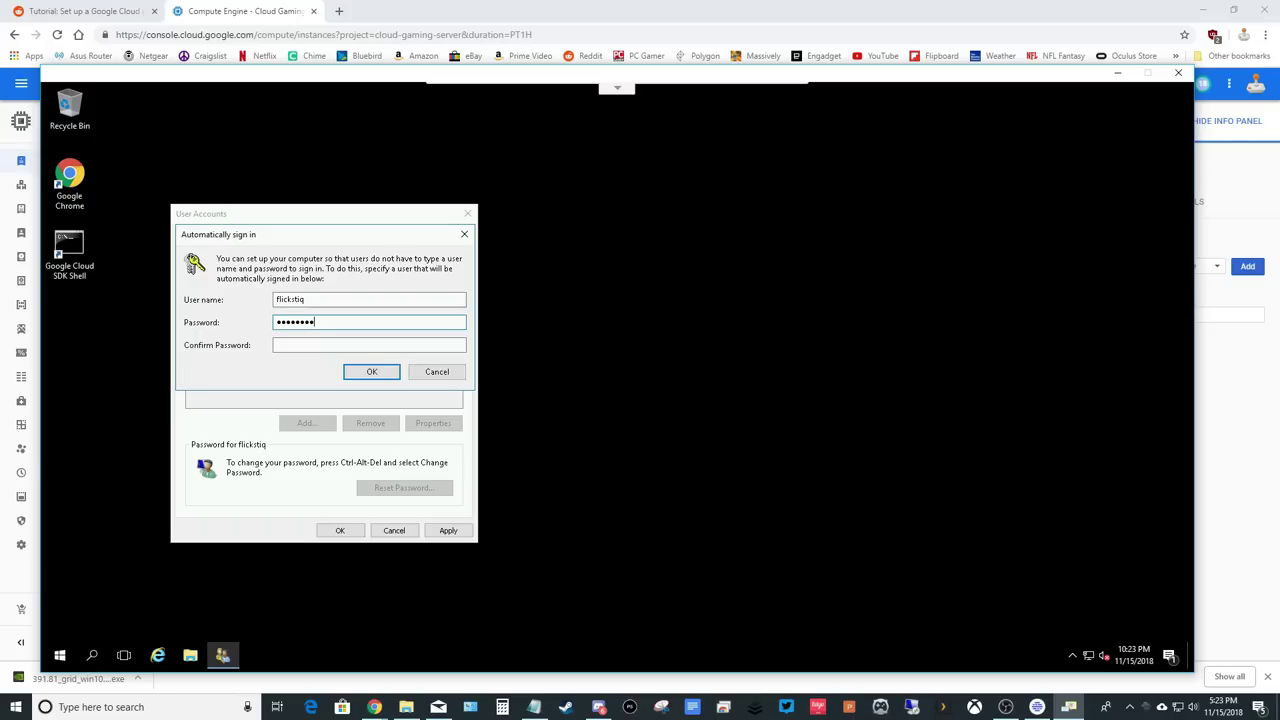
pyautogui.click(302, 344)
pyautogui.click(371, 371)
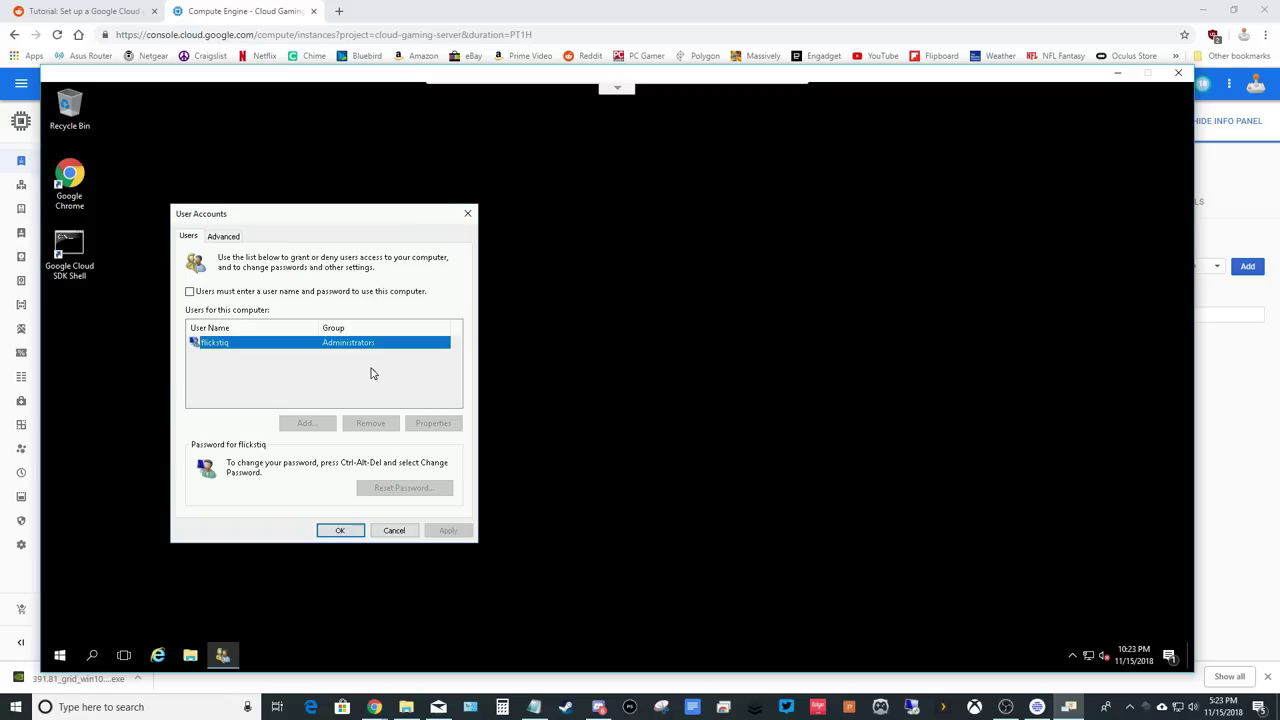
pyautogui.click(338, 530)
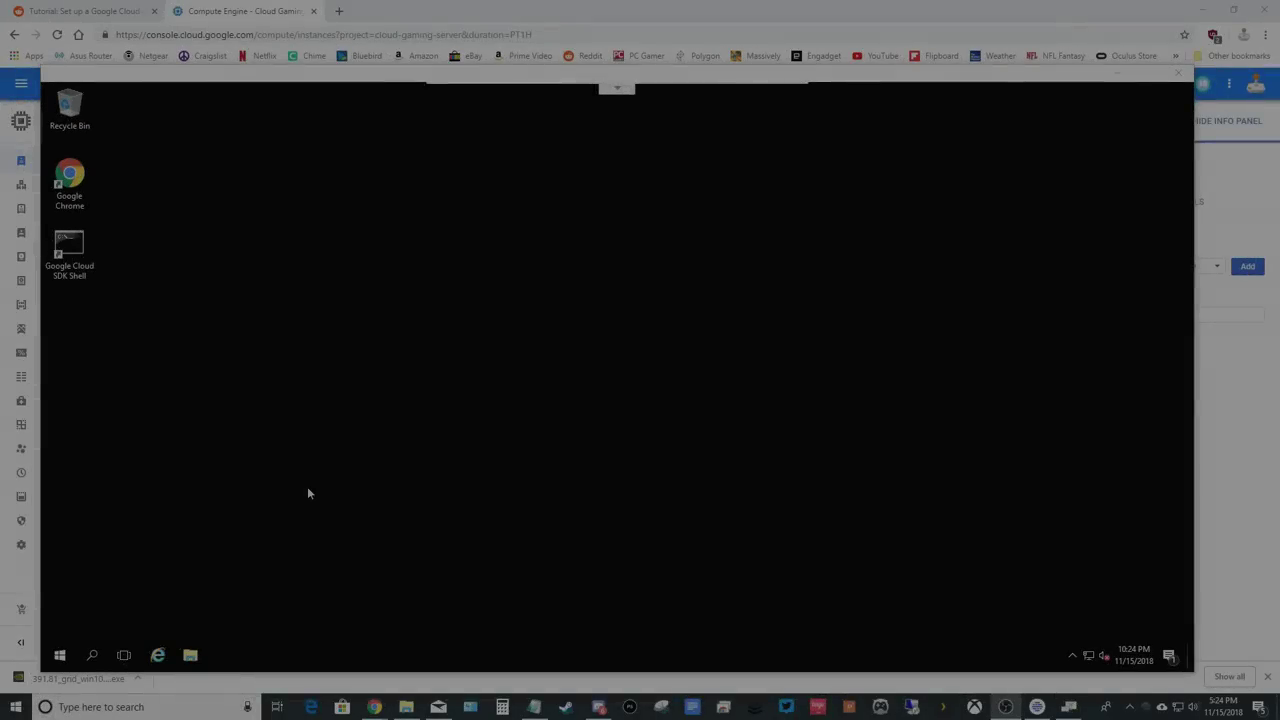
# Open the Services app full-screen and scroll down to Windows Audio.
pyautogui.click(92, 655)
pyautogui.write('Services')
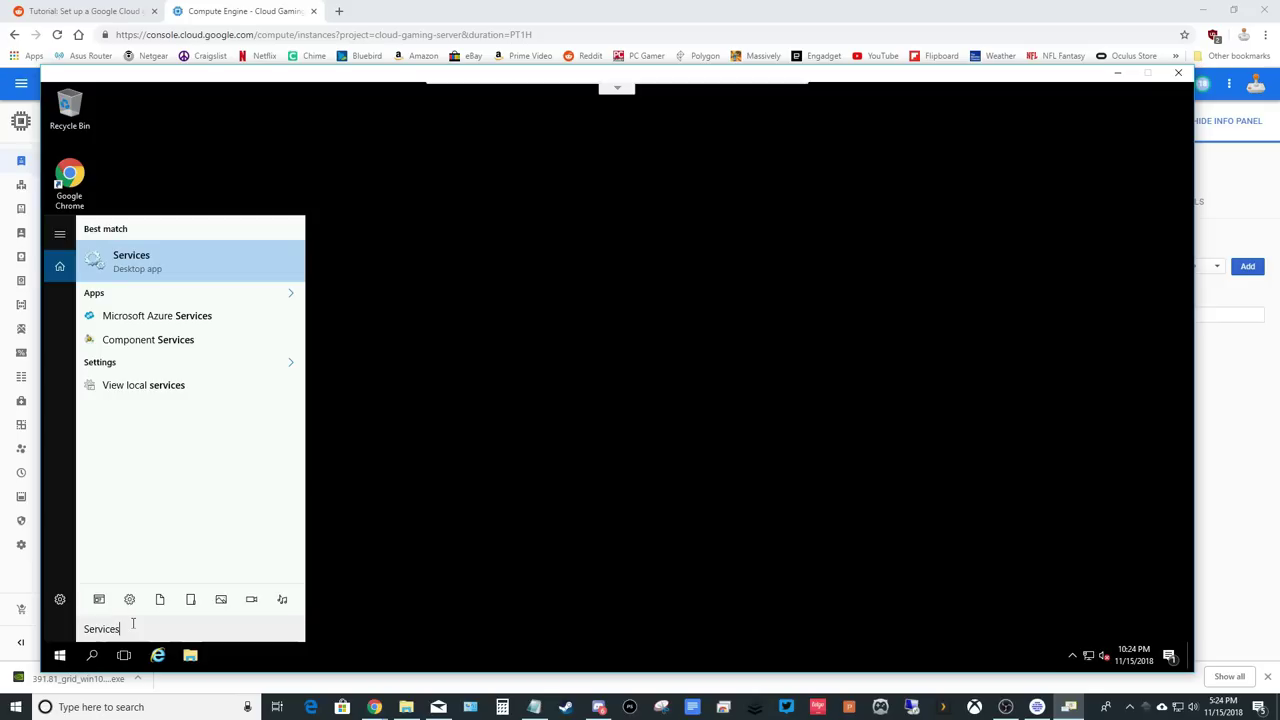
pyautogui.press('Return')
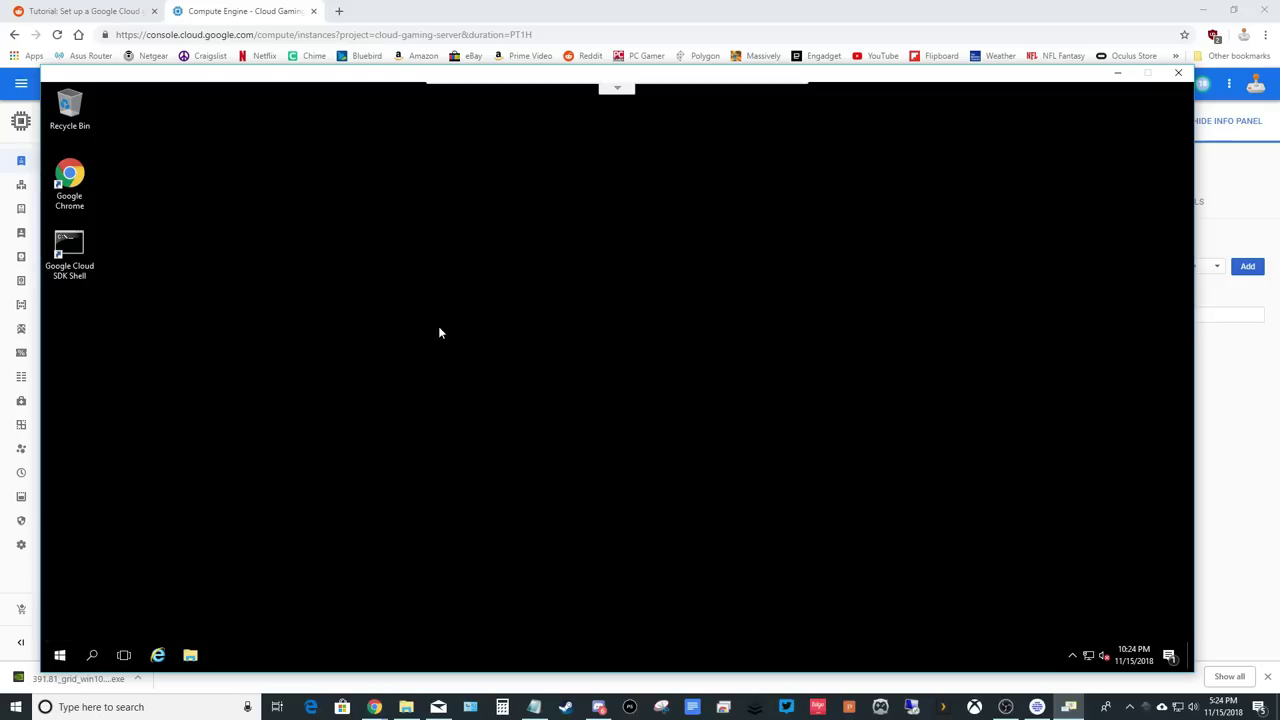
pyautogui.click(594, 131)
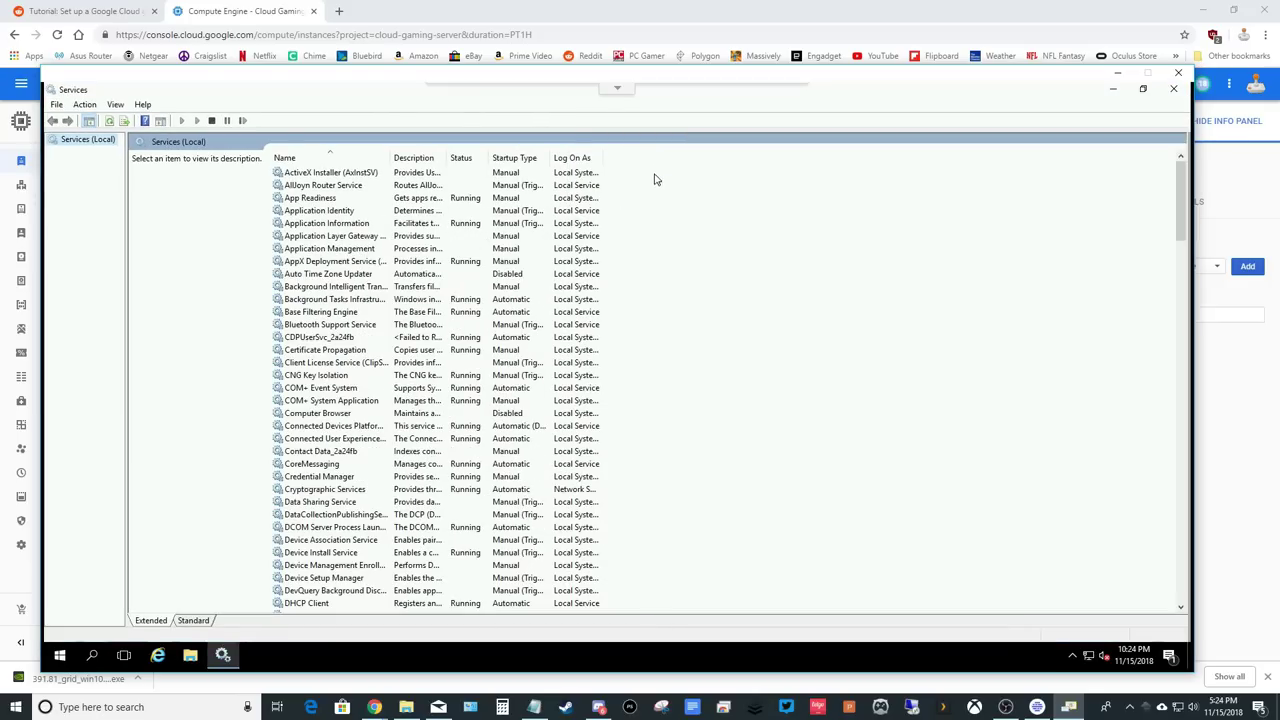
pyautogui.moveTo(1182, 209); pyautogui.dragTo(1182, 470)
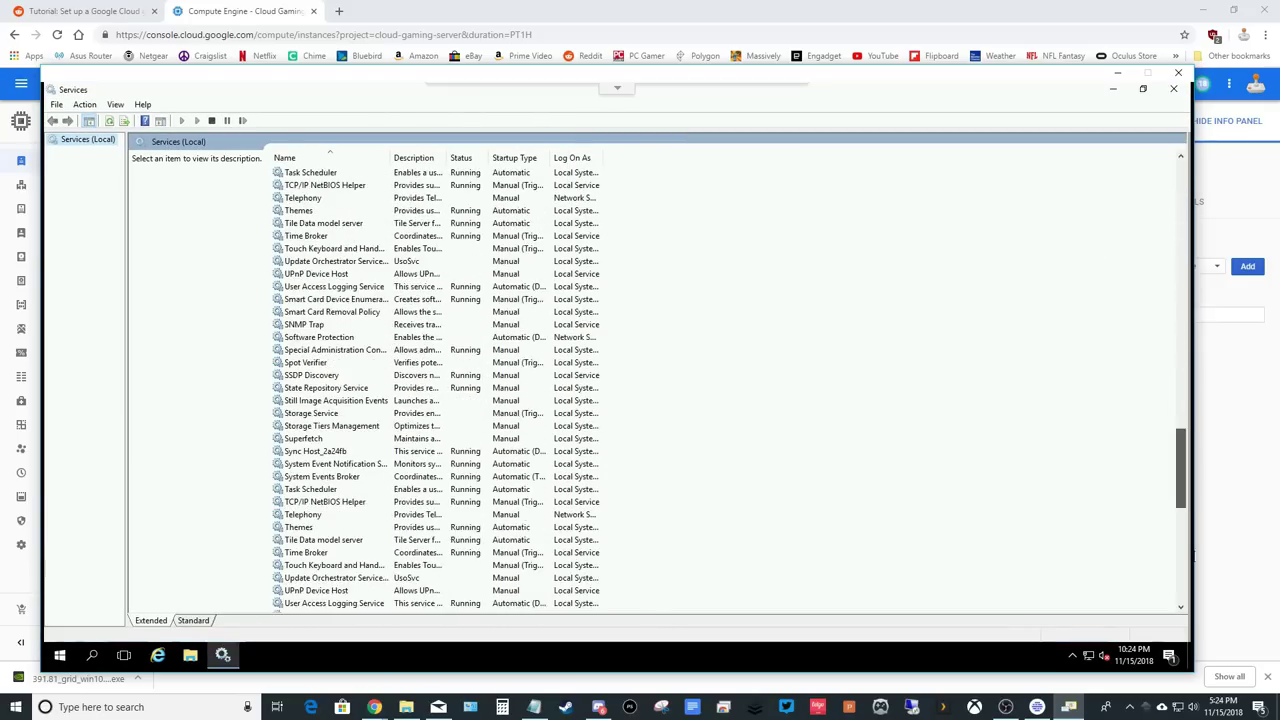
pyautogui.moveTo(1193, 555); pyautogui.dragTo(1193, 606)
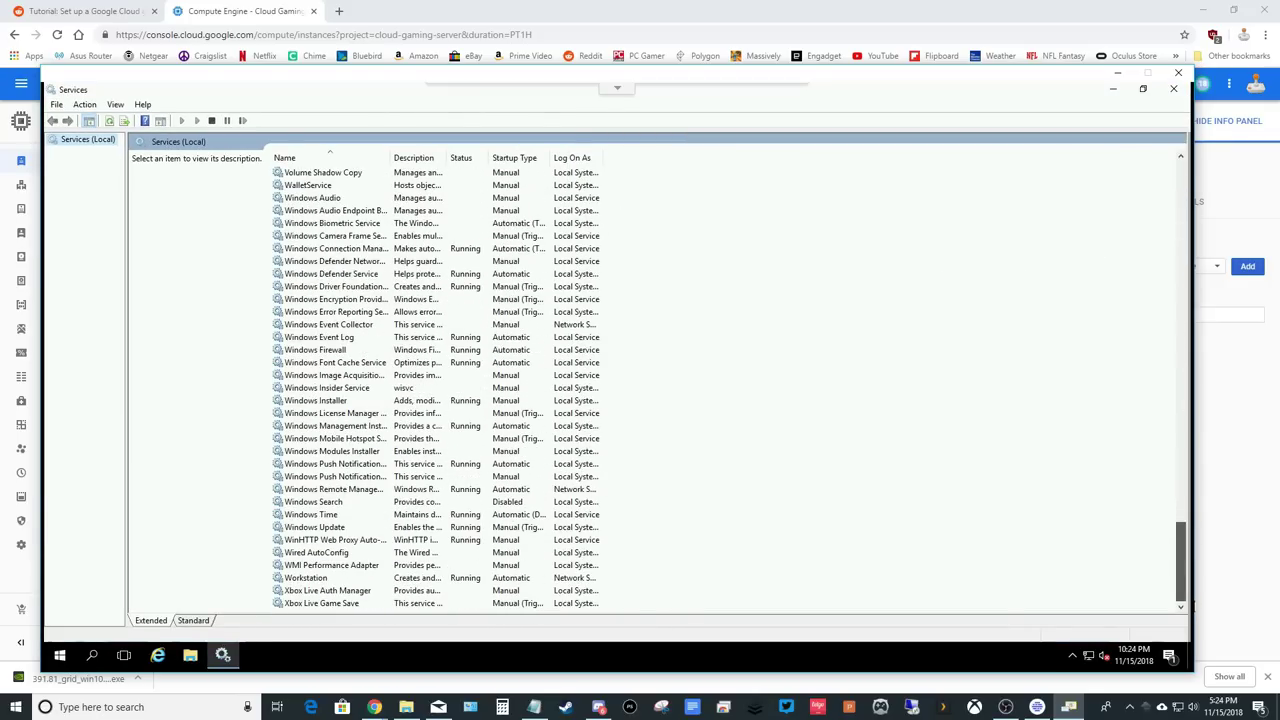
# Set Windows Audio startup type to Automatic, start the service, apply, and close Services.
pyautogui.click(322, 199)
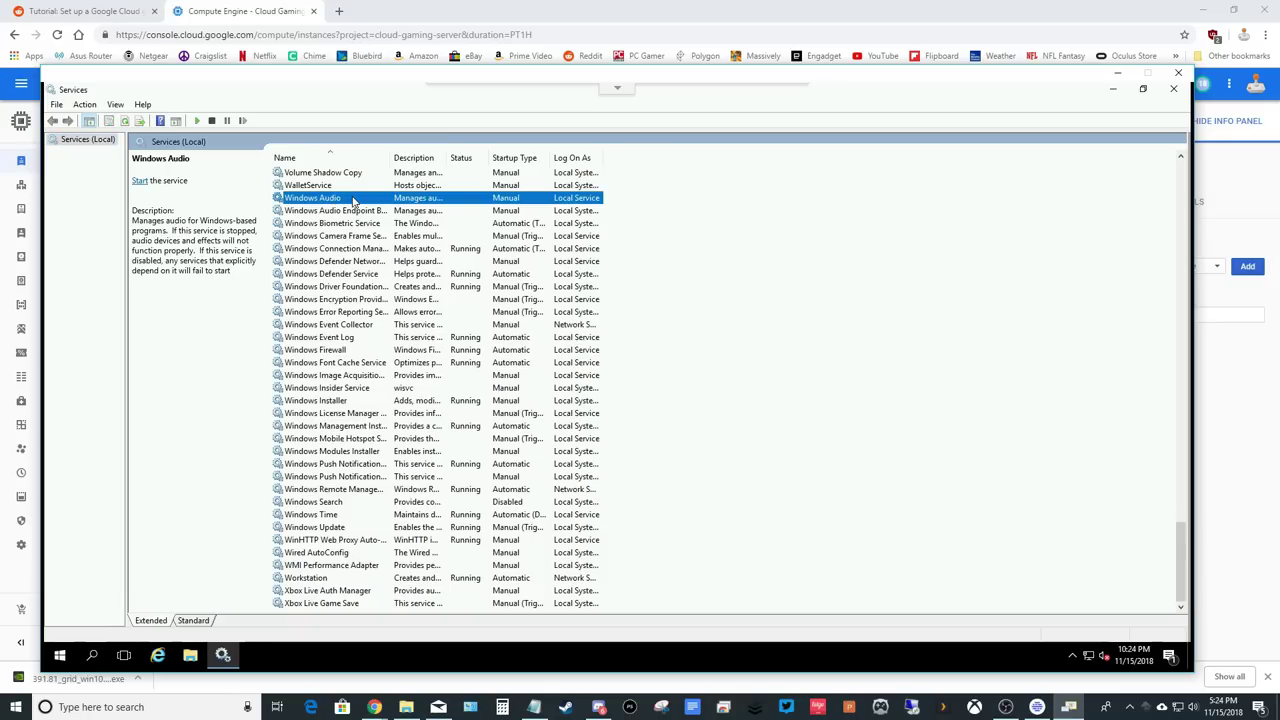
pyautogui.doubleClick(352, 199)
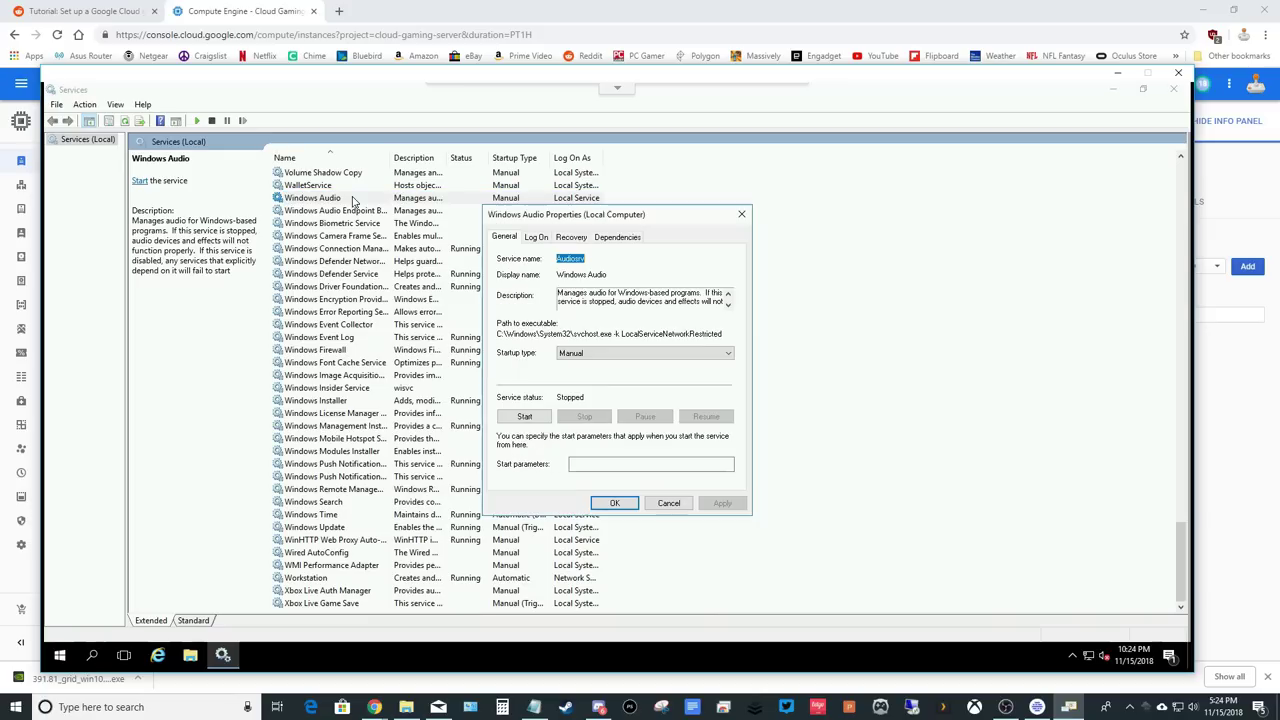
pyautogui.click(613, 355)
pyautogui.click(597, 376)
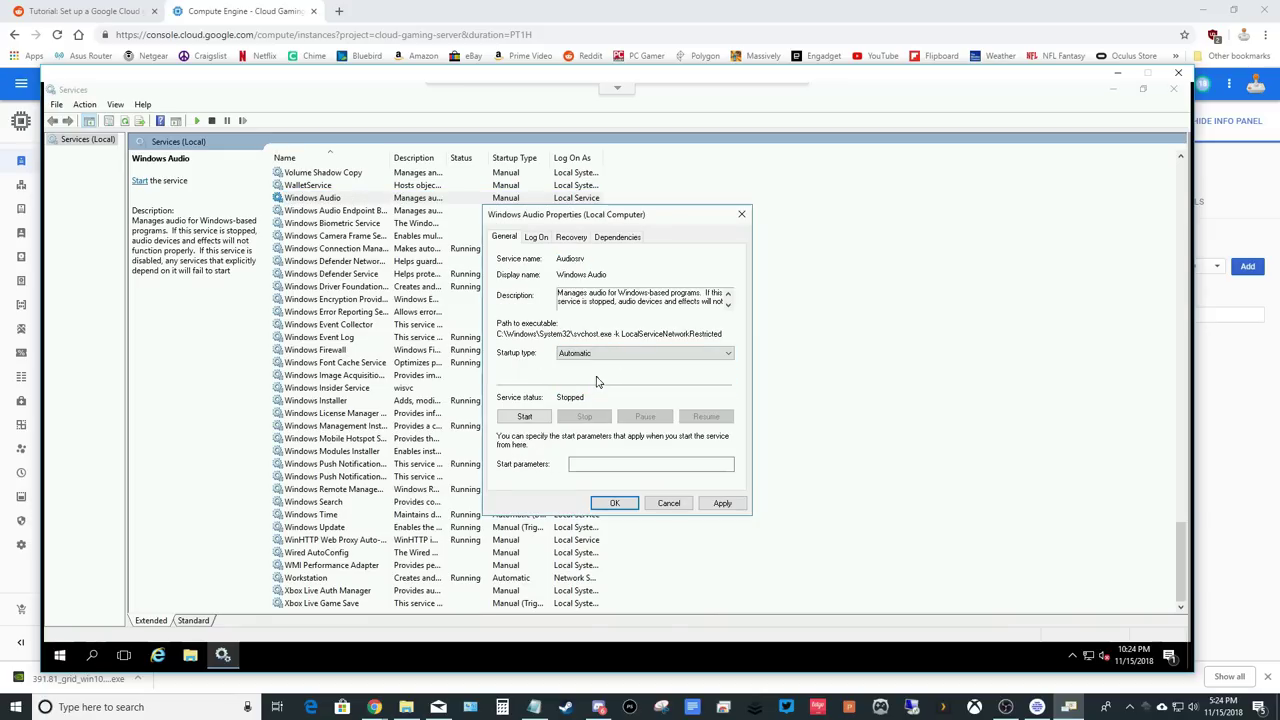
pyautogui.click(528, 420)
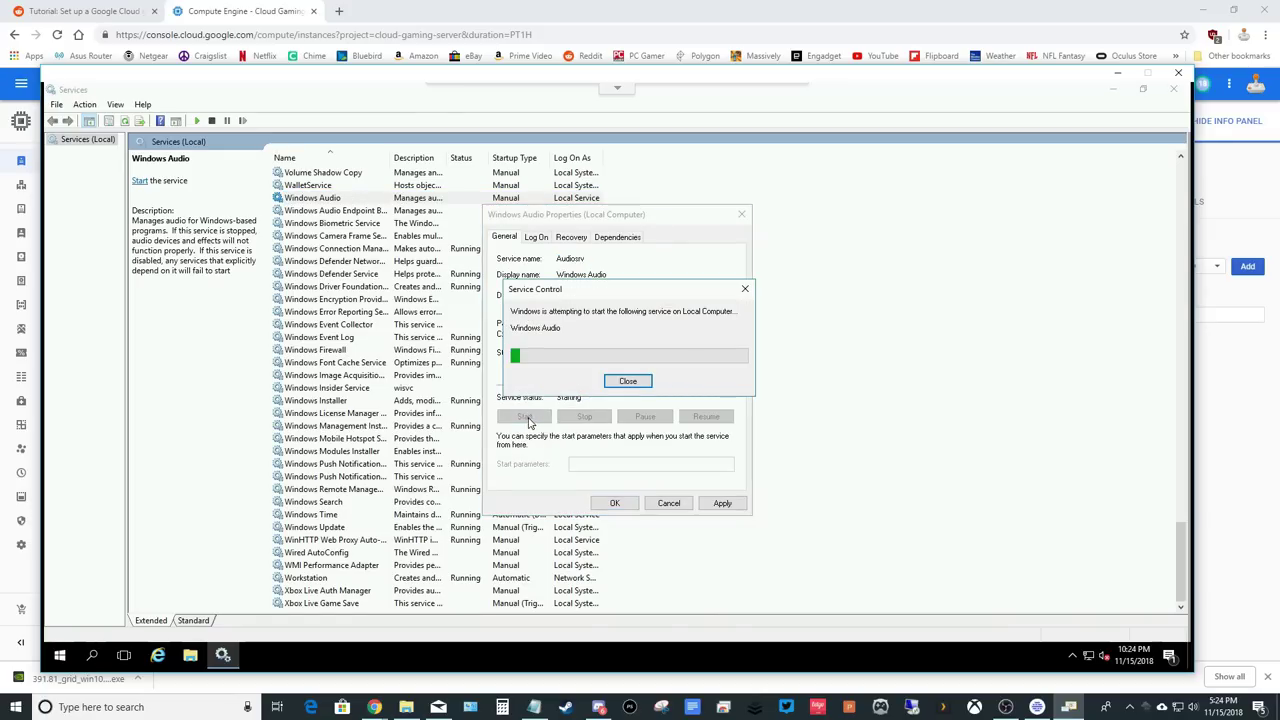
pyautogui.click(722, 503)
pyautogui.click(615, 503)
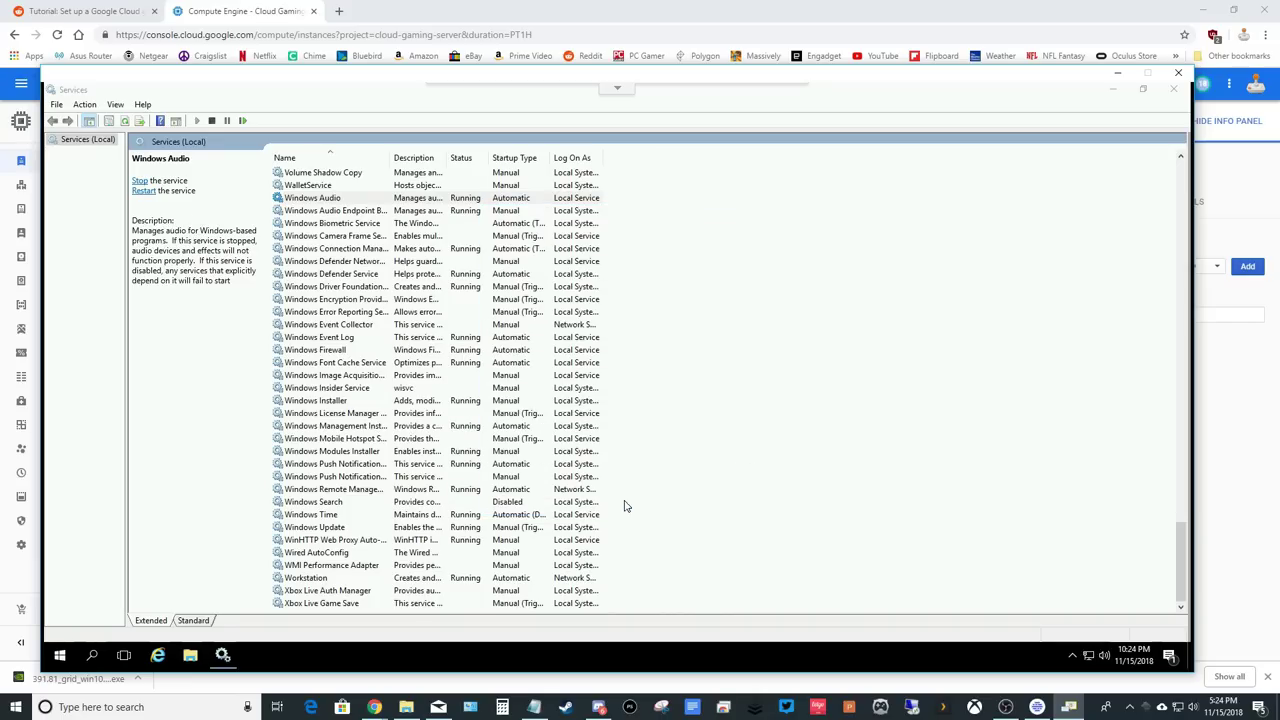
pyautogui.click(1175, 90)
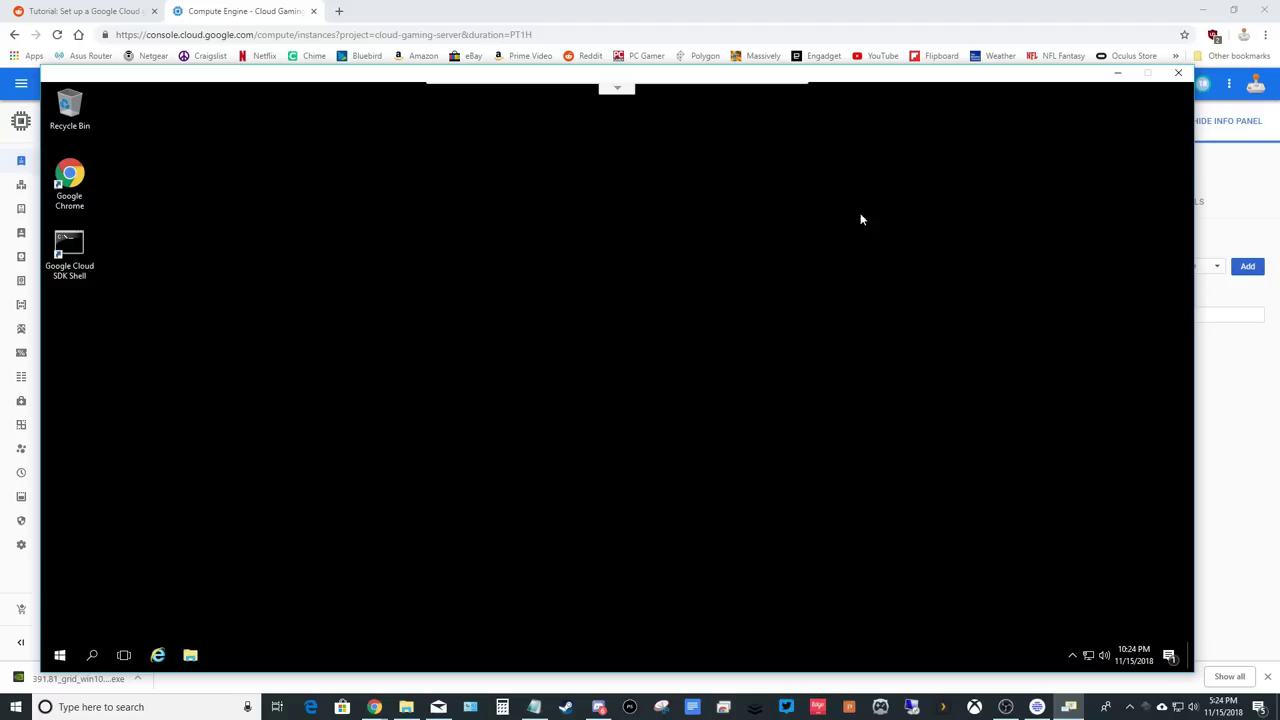
# Search 'Virtual Audio Cable' in Chrome and download the VB-CABLE driver pack from VB-Audio.
pyautogui.doubleClick(77, 198)
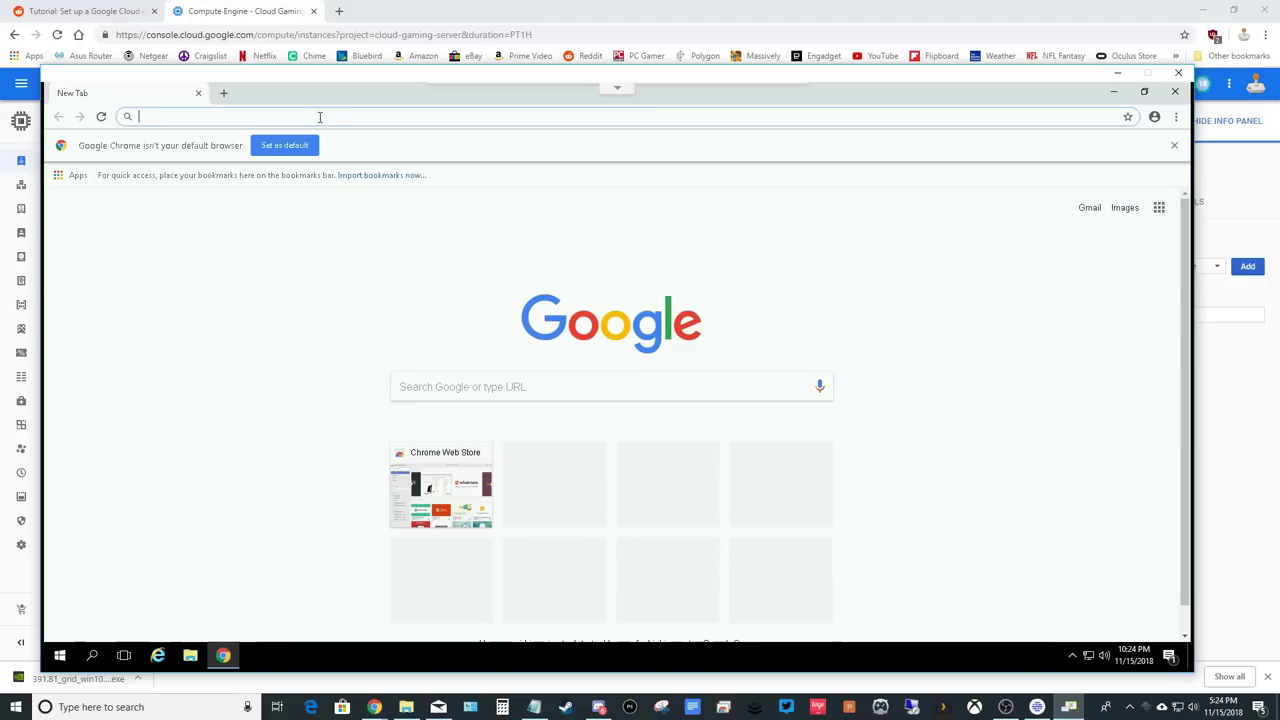
pyautogui.write('Vir')
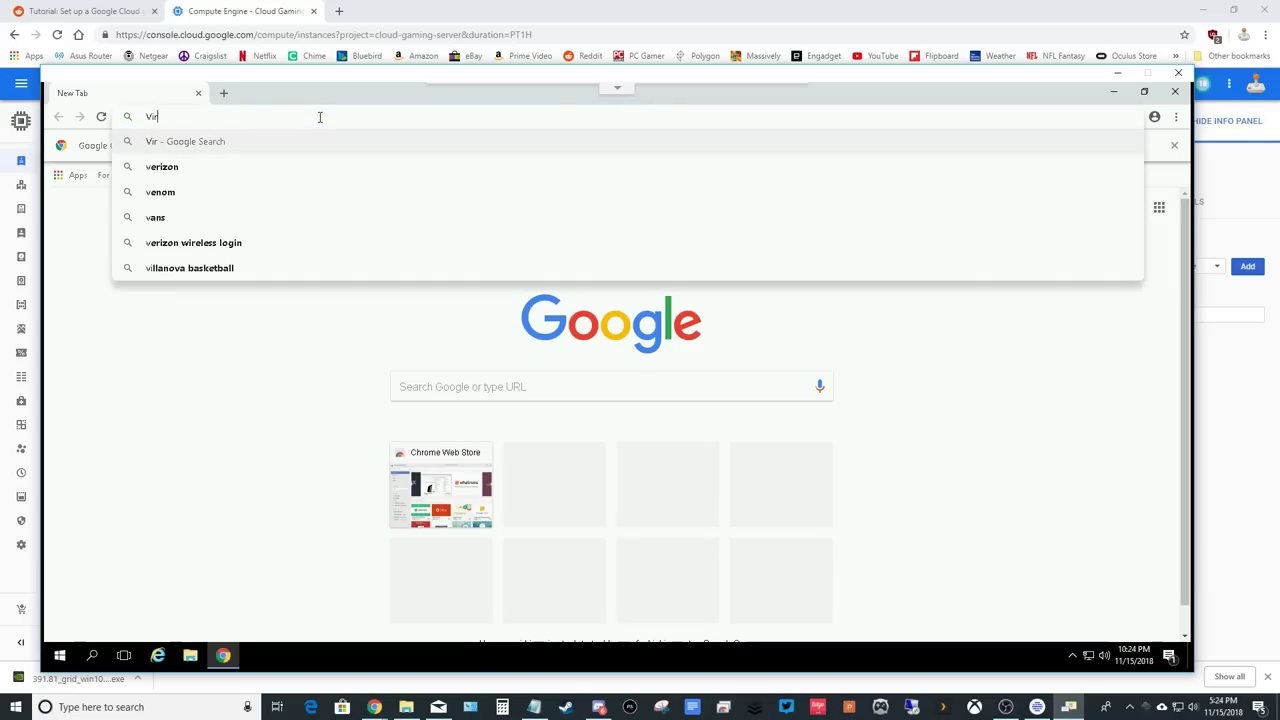
pyautogui.write('tual Audio Cable')
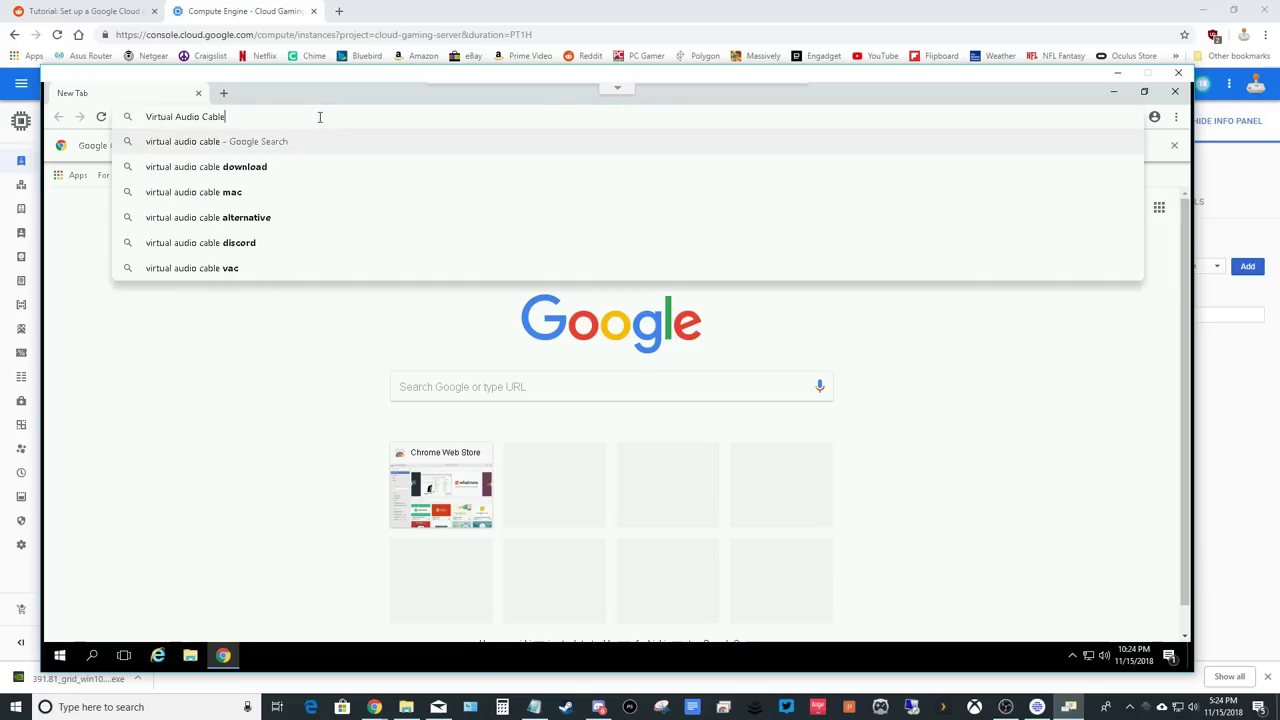
pyautogui.press('Return')
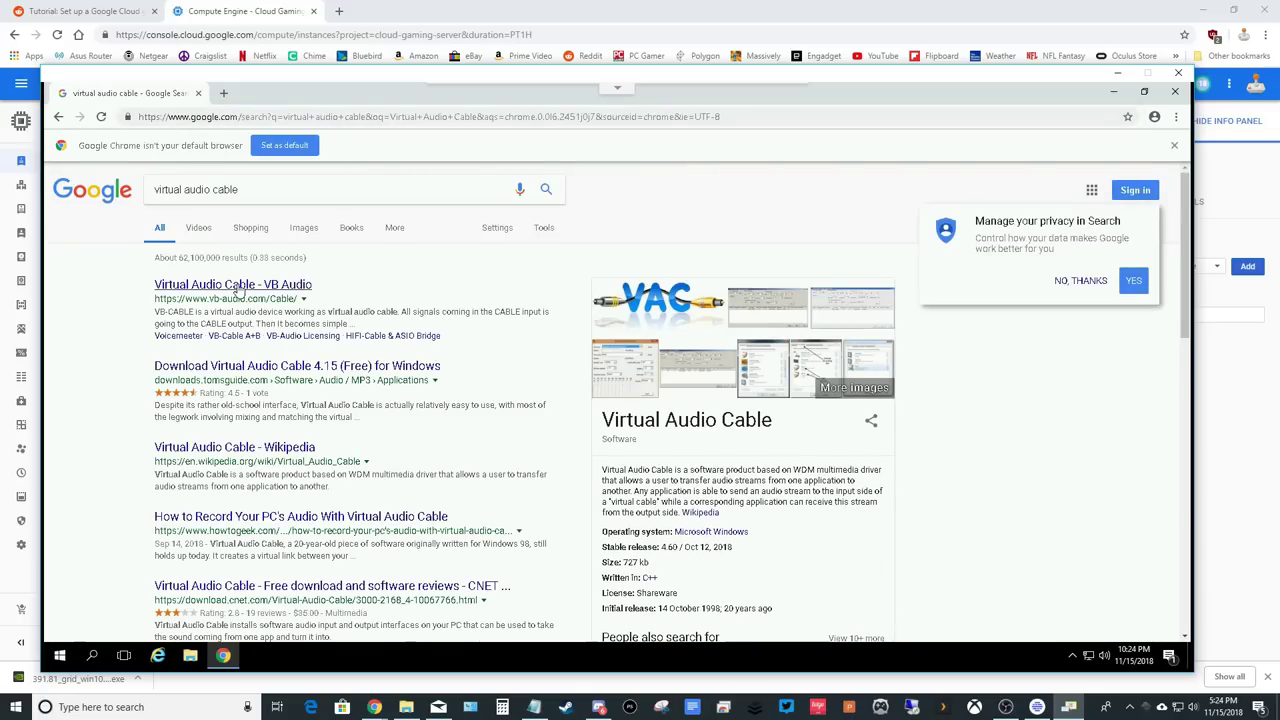
pyautogui.click(240, 288)
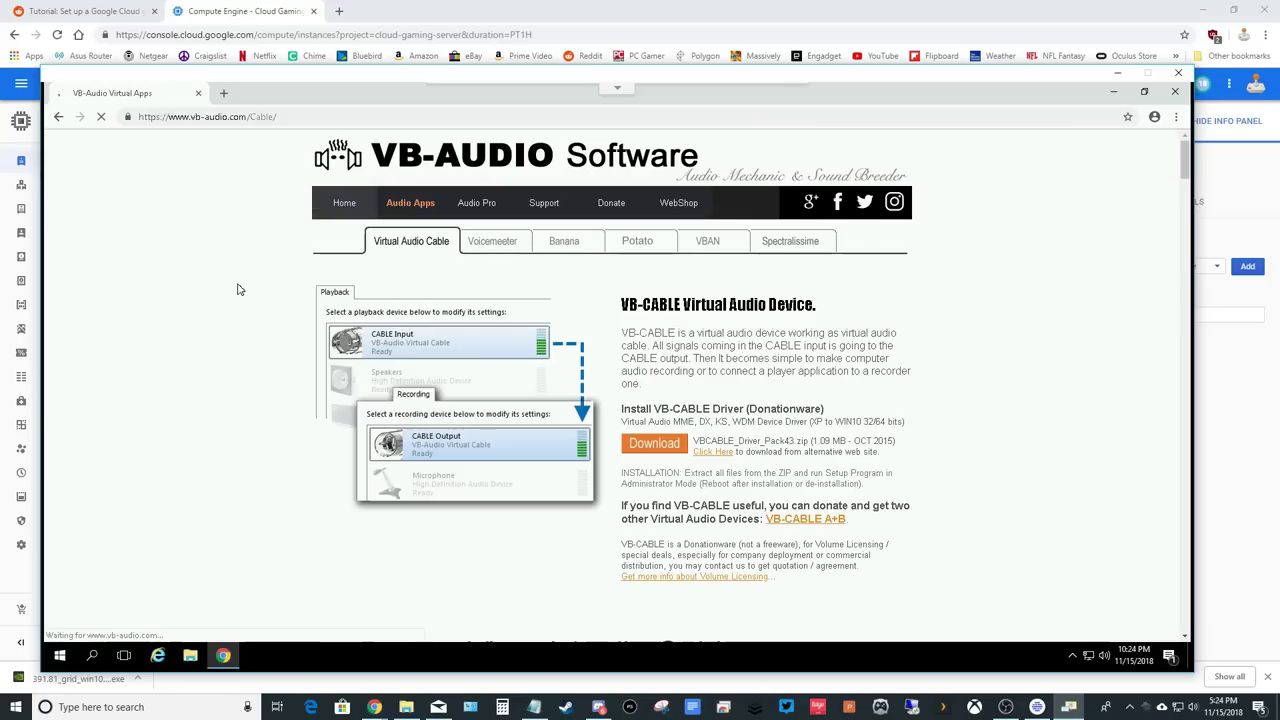
pyautogui.click(653, 449)
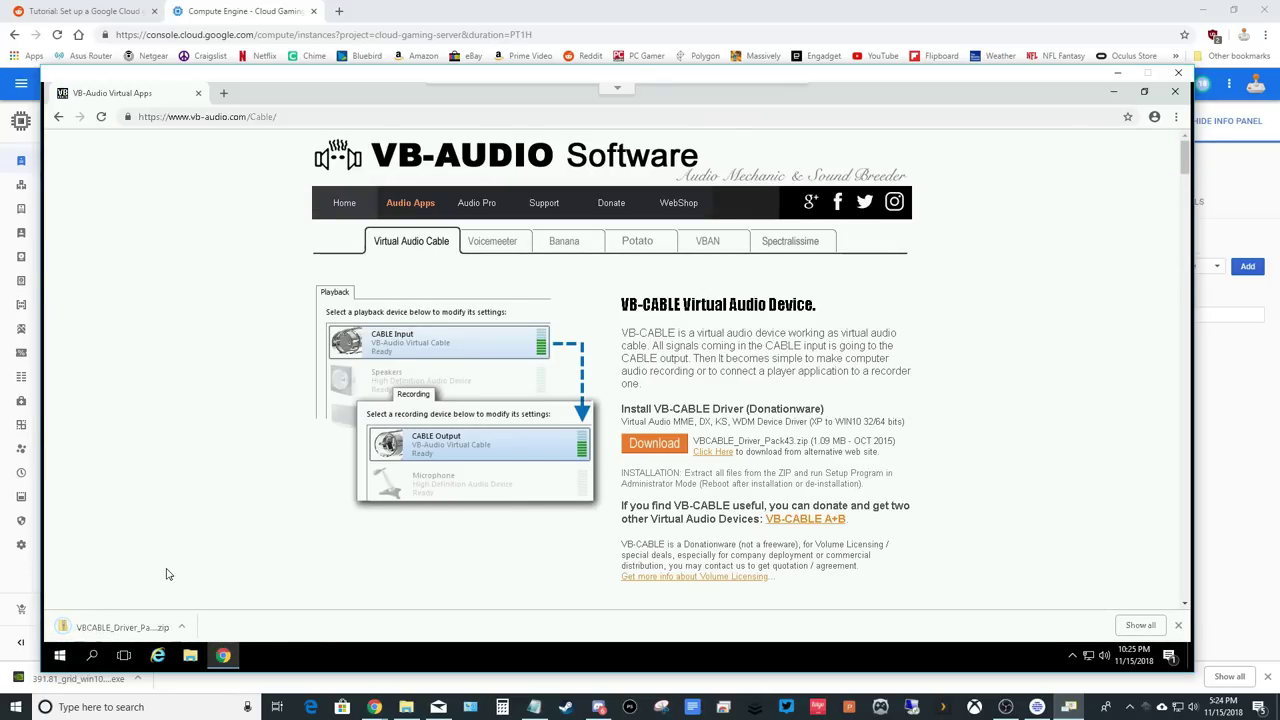
# Open the VBCABLE_Driver_Pack43 zip, choose Extract All, and browse to Local Disk (C:).
pyautogui.click(128, 634)
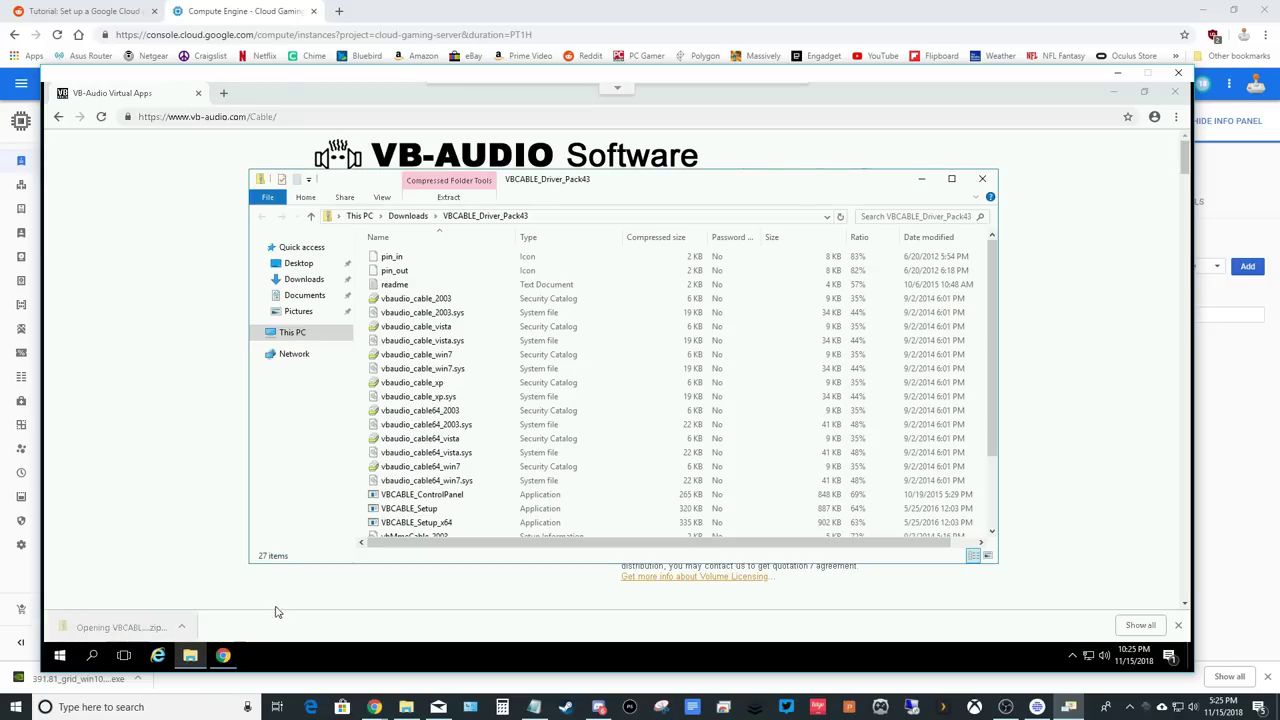
pyautogui.click(463, 199)
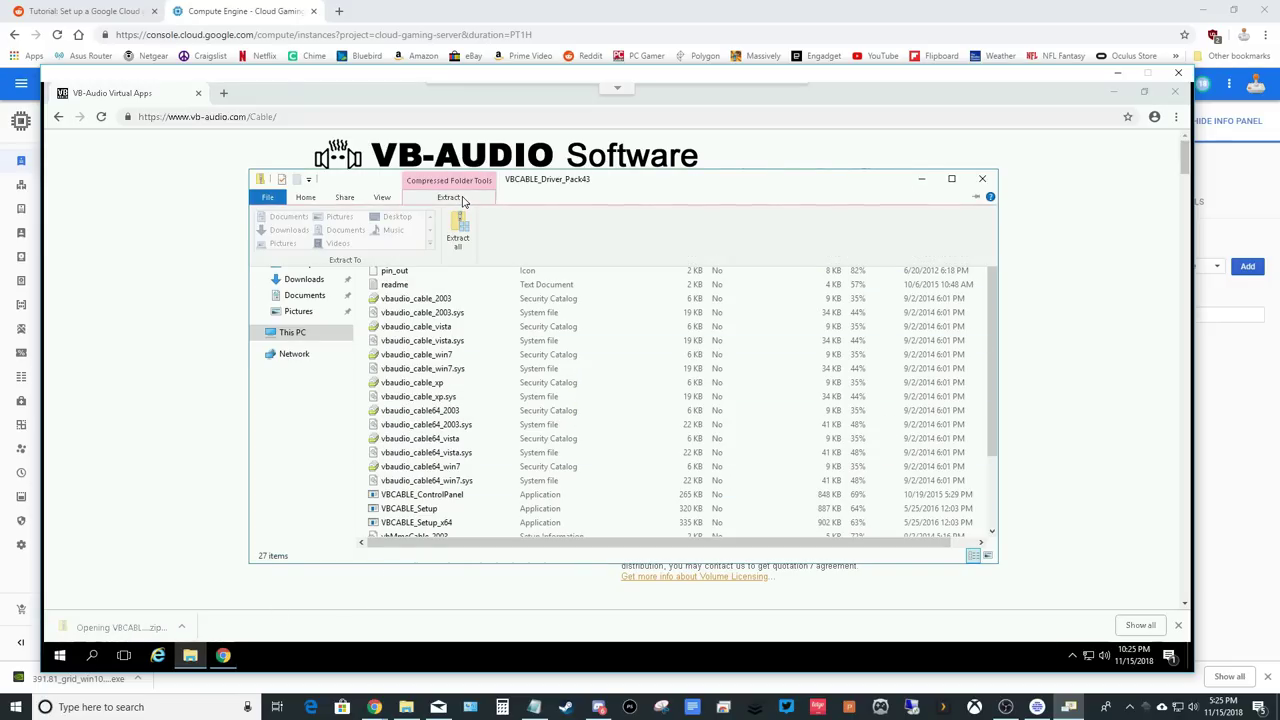
pyautogui.click(463, 229)
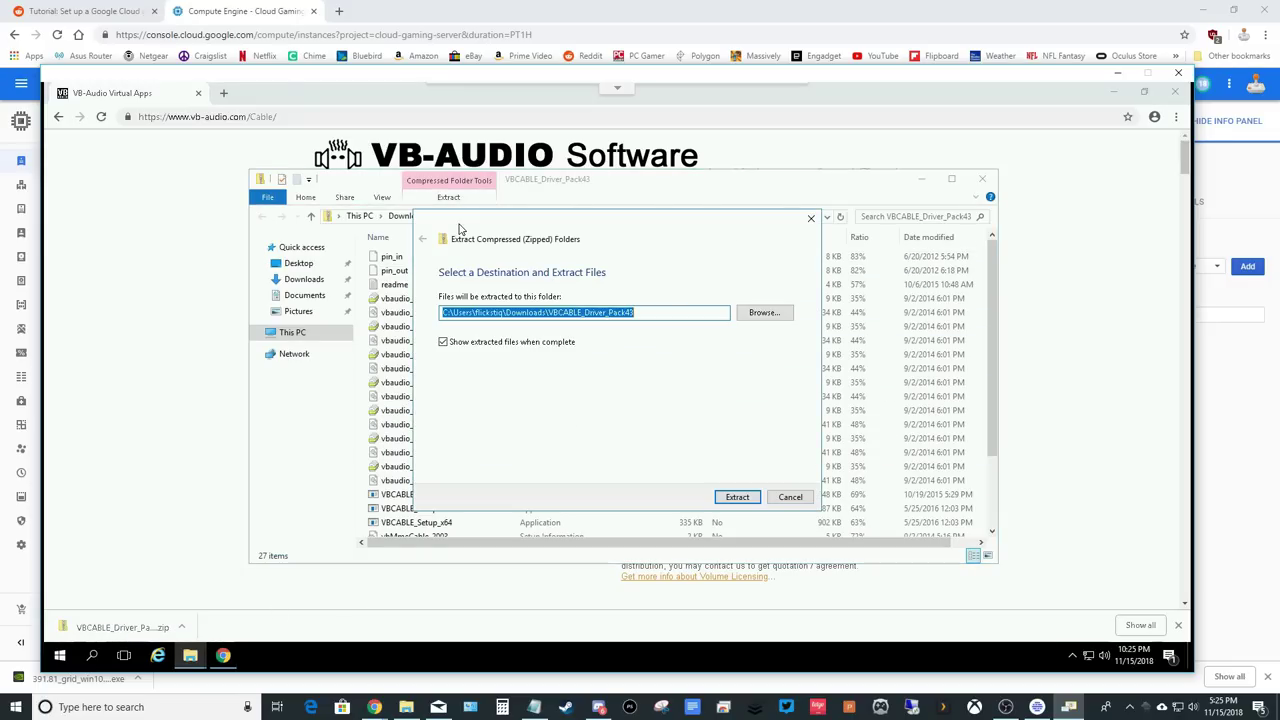
pyautogui.click(766, 312)
pyautogui.click(485, 400)
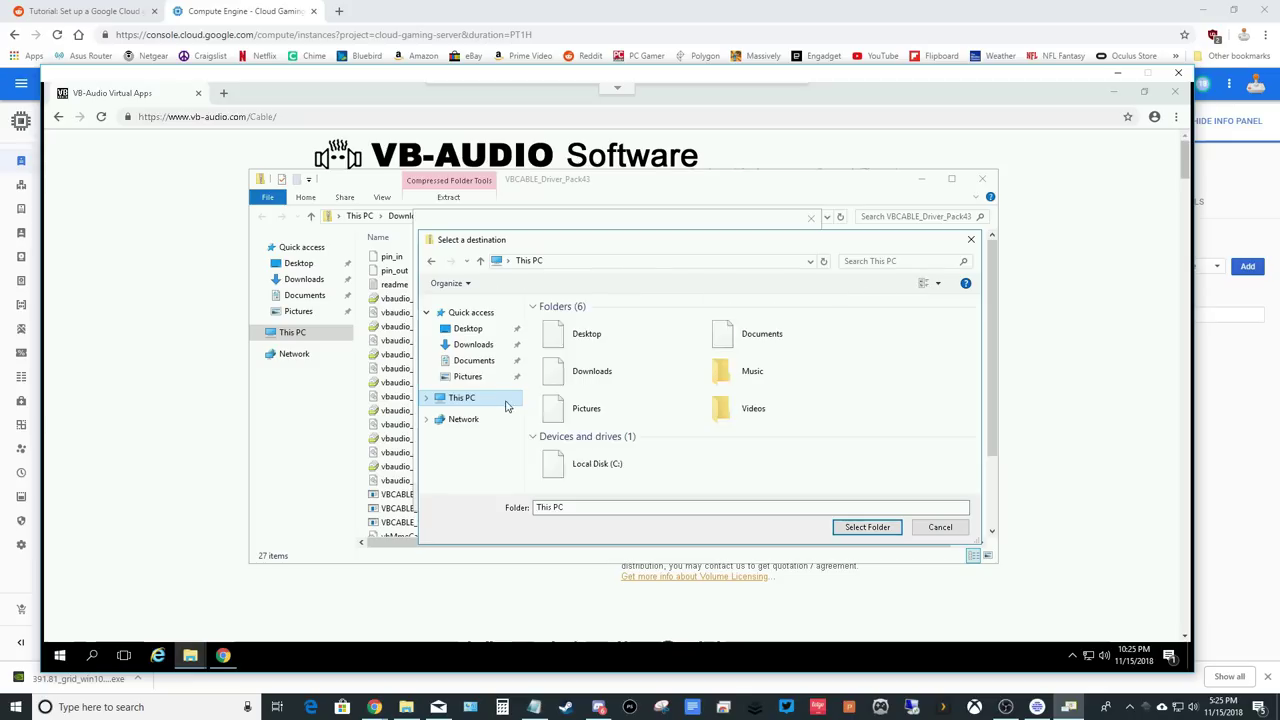
pyautogui.doubleClick(600, 462)
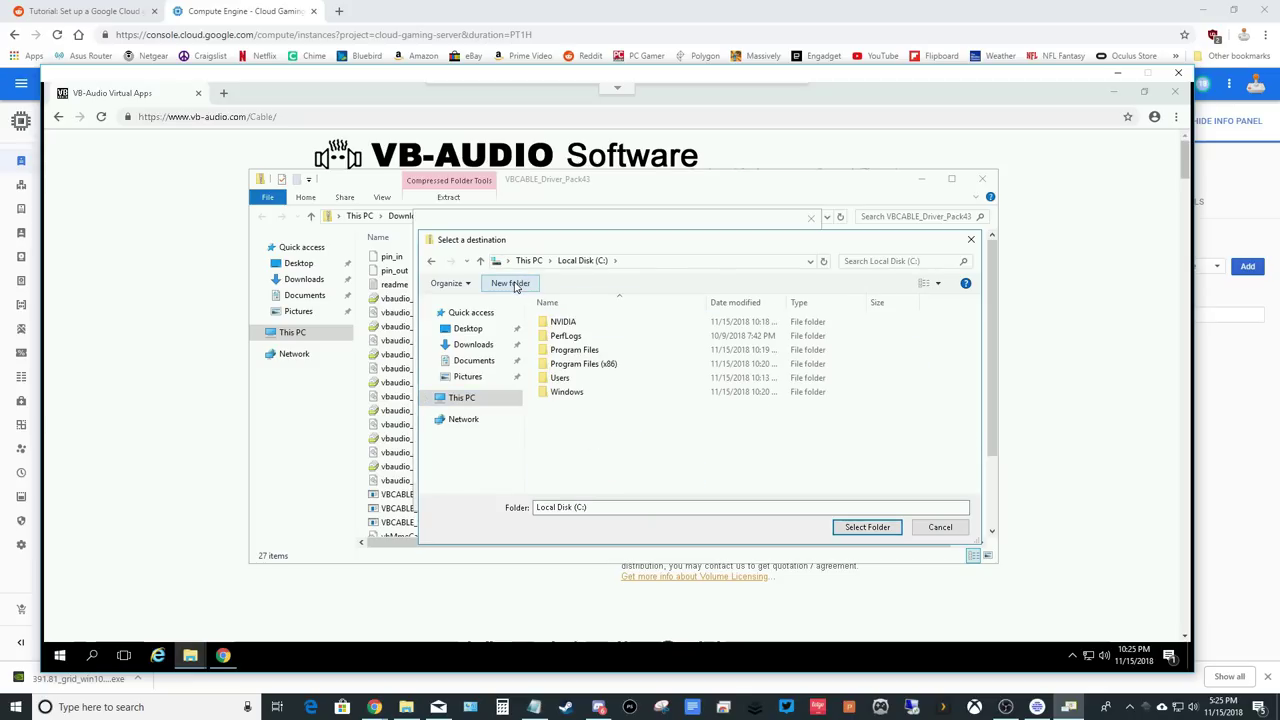
# Create a VAC folder on C:, extract the driver files into it, and close the zip and browser windows.
pyautogui.click(512, 283)
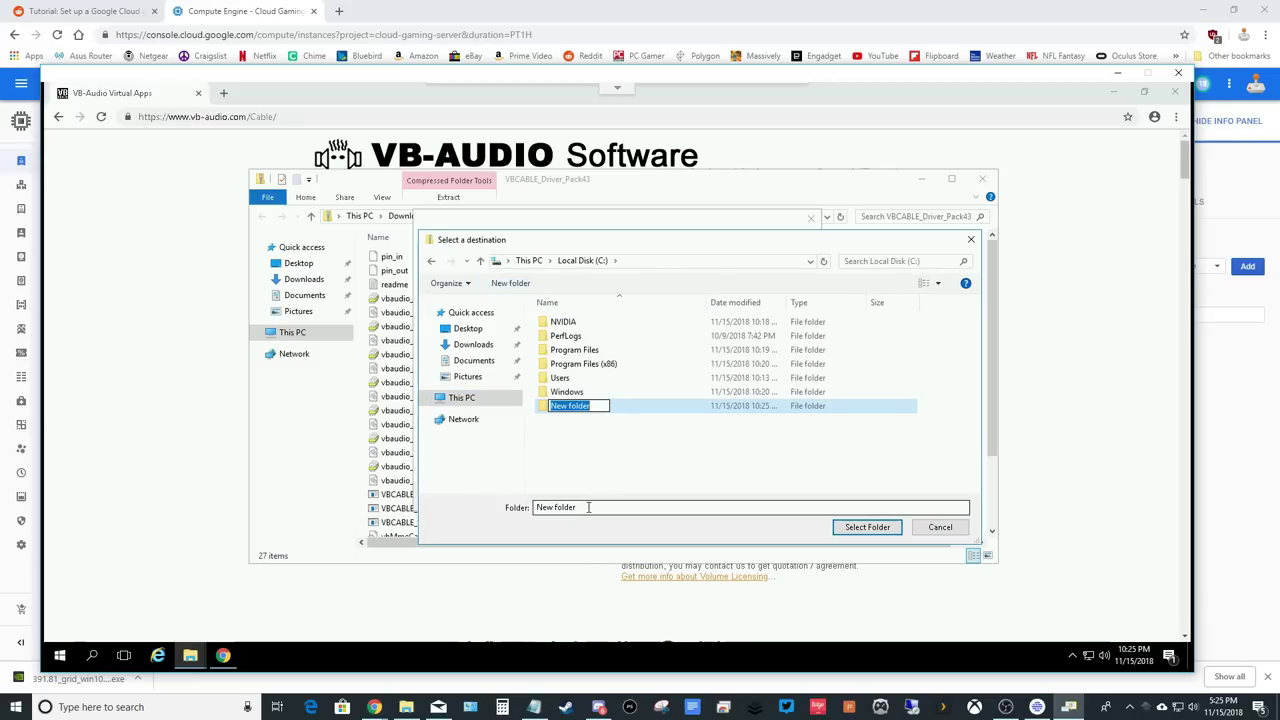
pyautogui.write('VAC')
pyautogui.press('Return')
pyautogui.click(856, 527)
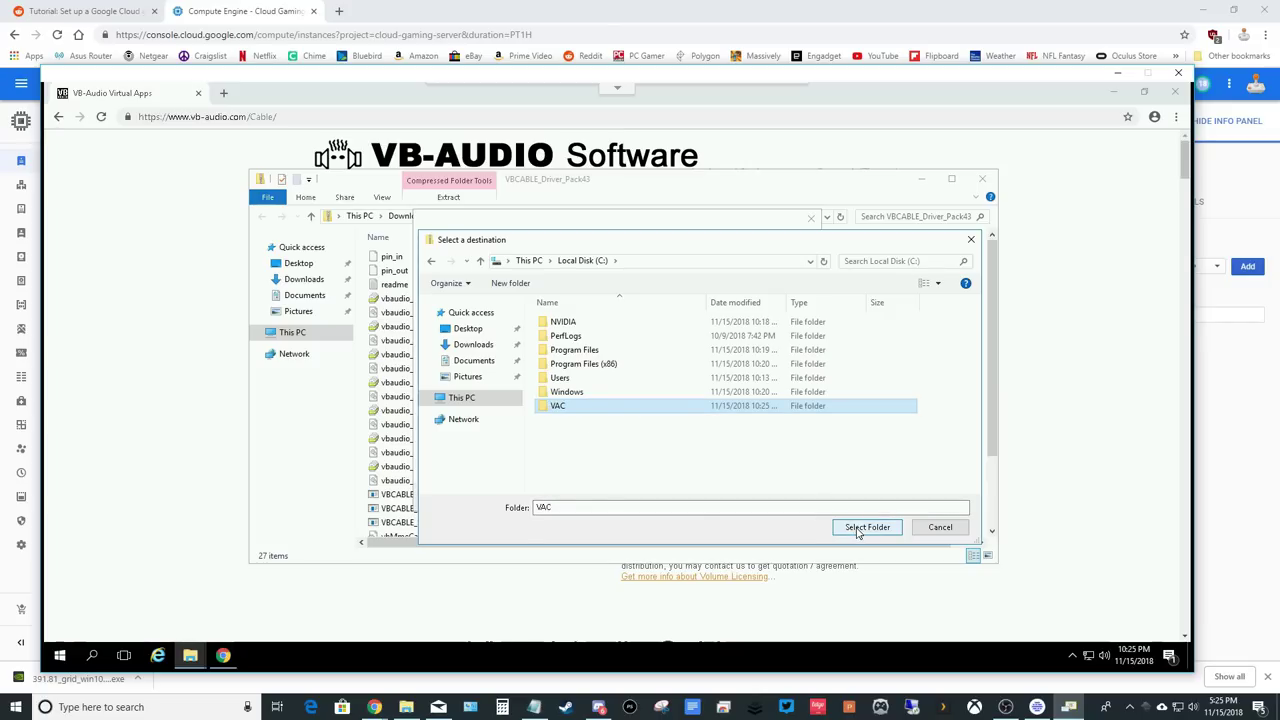
pyautogui.click(735, 498)
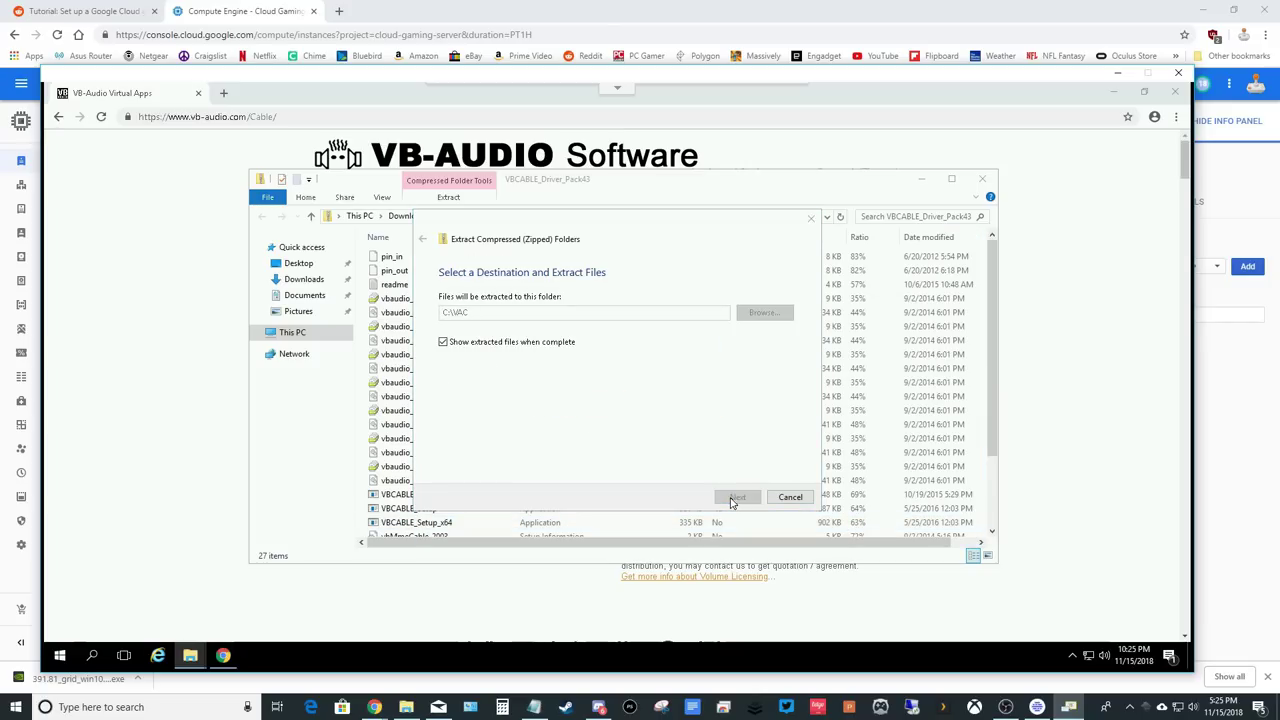
pyautogui.click(997, 179)
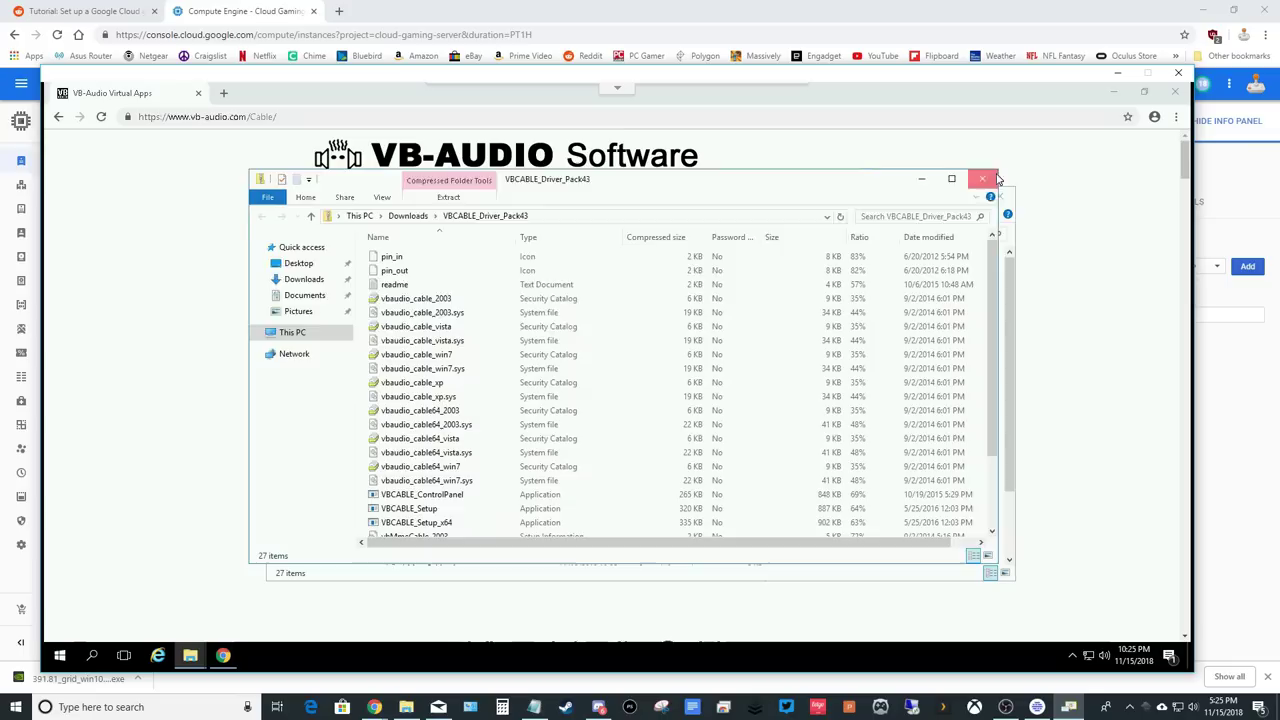
pyautogui.click(1175, 91)
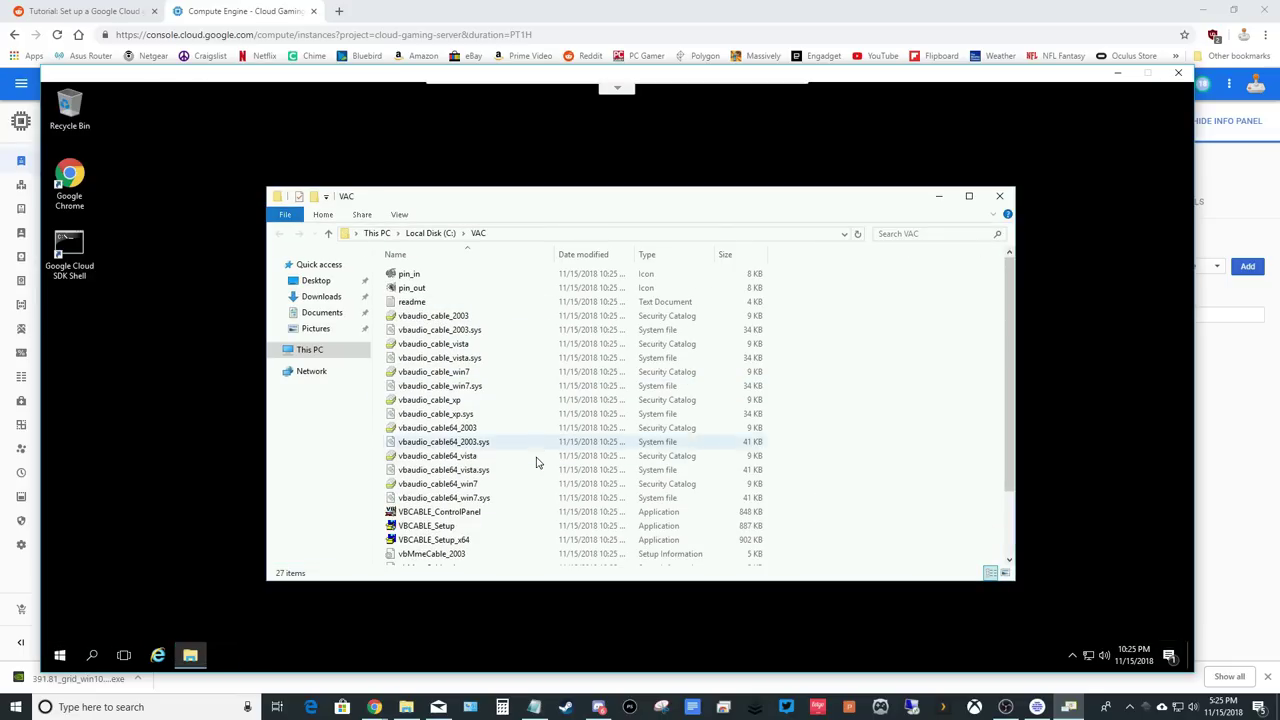
# Run VBCABLE_Setup_x64 as administrator, install the driver, then close the thank-you page and VAC folder.
pyautogui.click(449, 543)
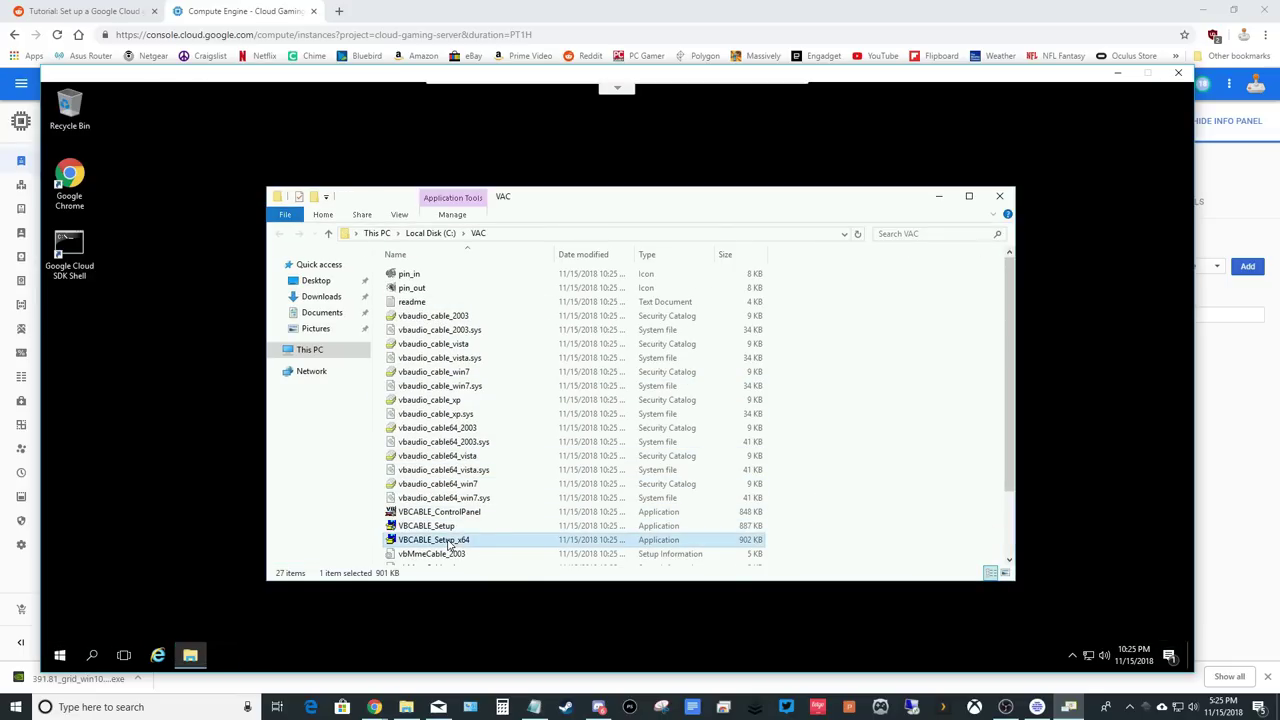
pyautogui.rightClick(449, 543)
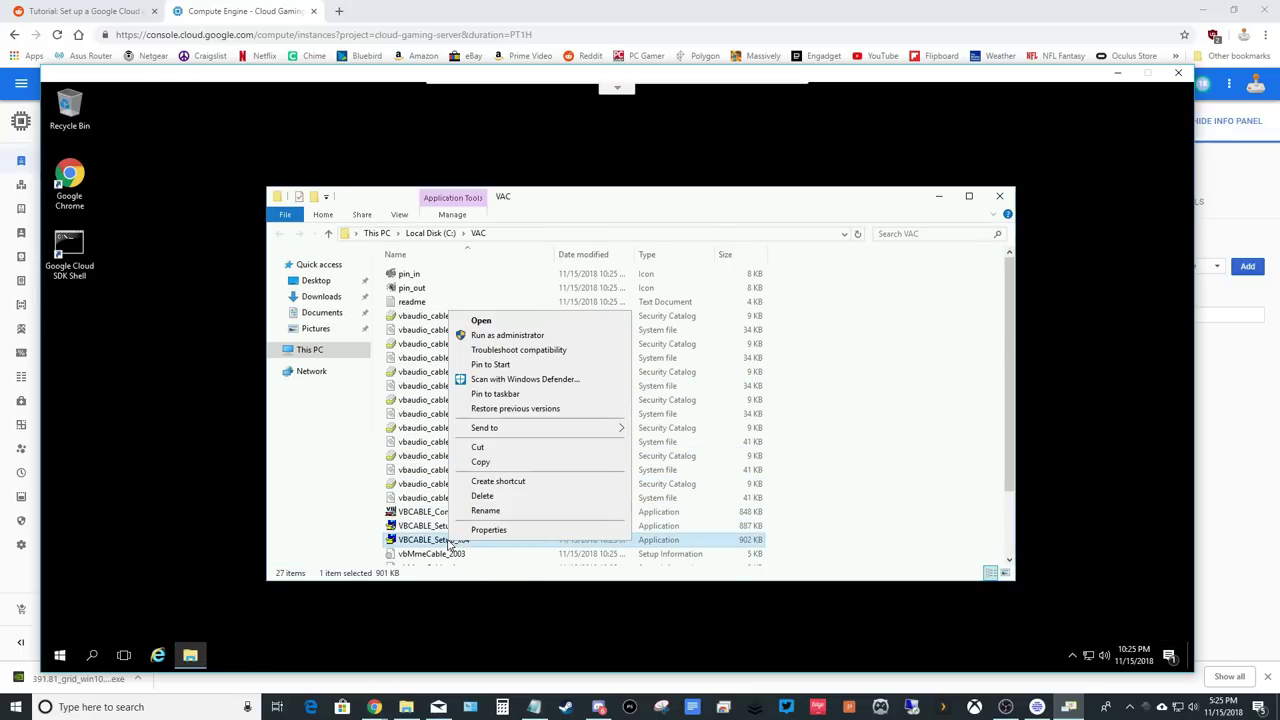
pyautogui.click(518, 336)
pyautogui.click(543, 460)
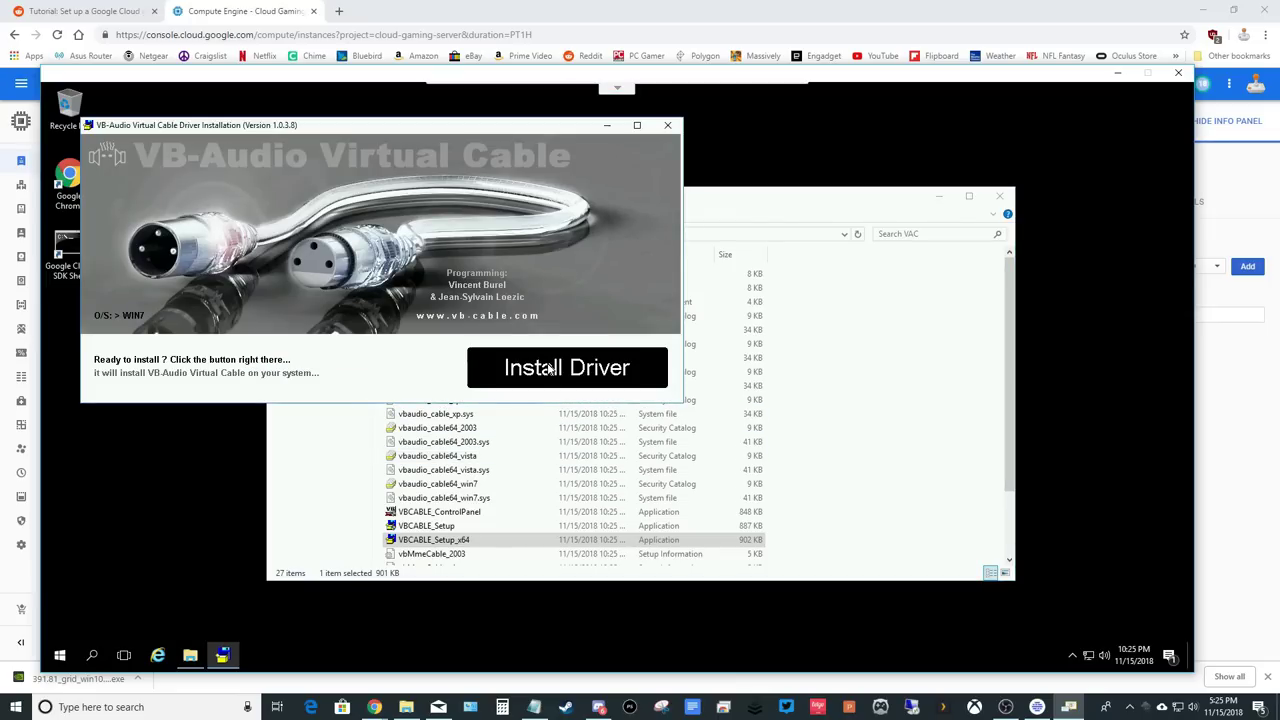
pyautogui.click(549, 369)
pyautogui.click(669, 372)
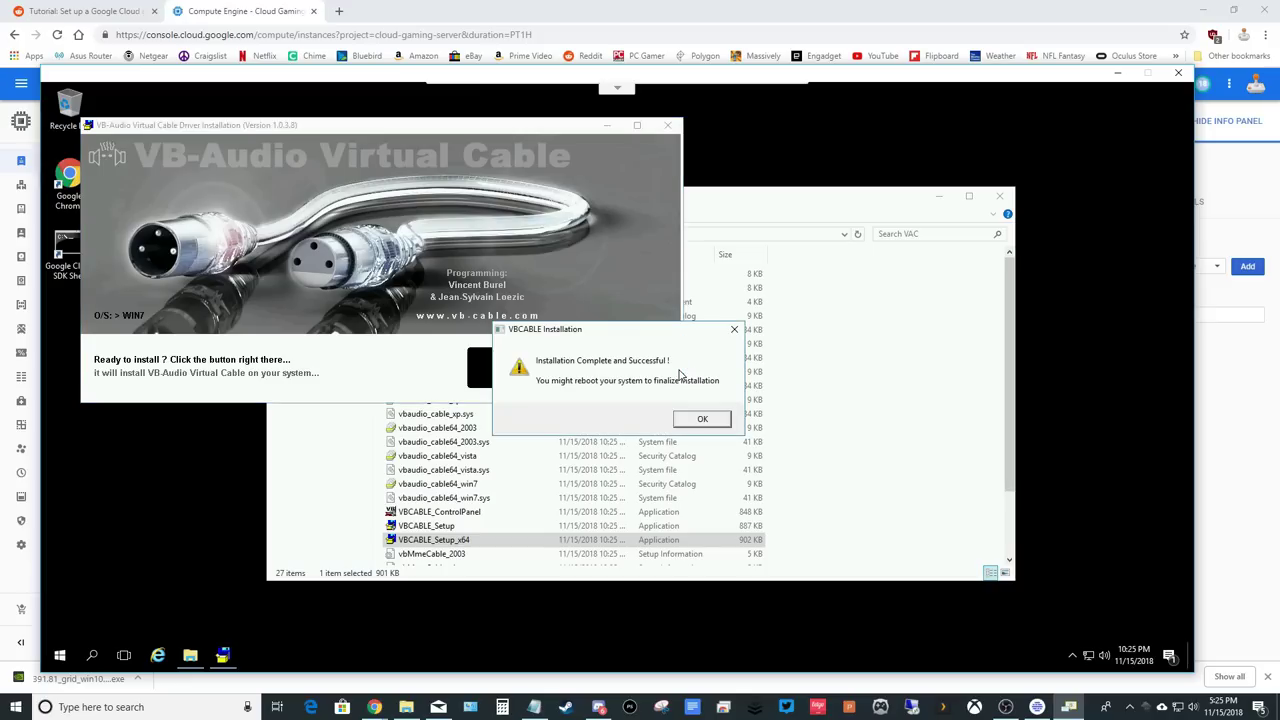
pyautogui.click(698, 418)
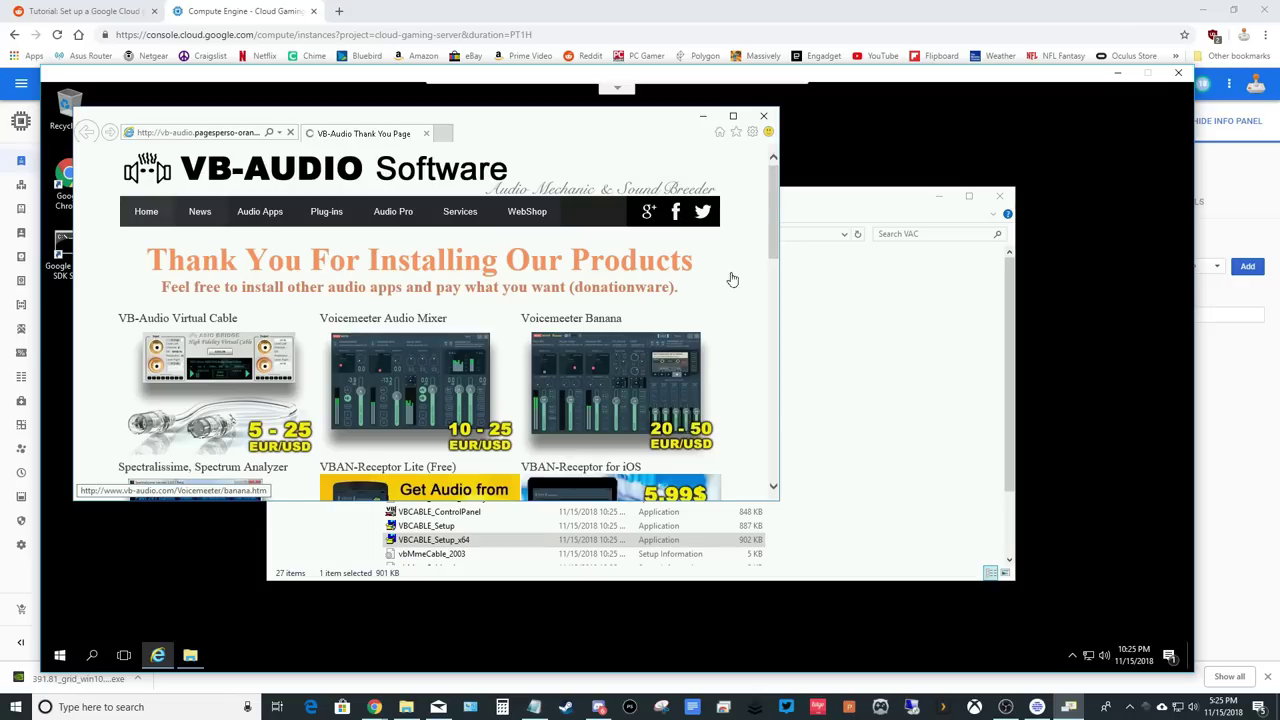
pyautogui.click(764, 116)
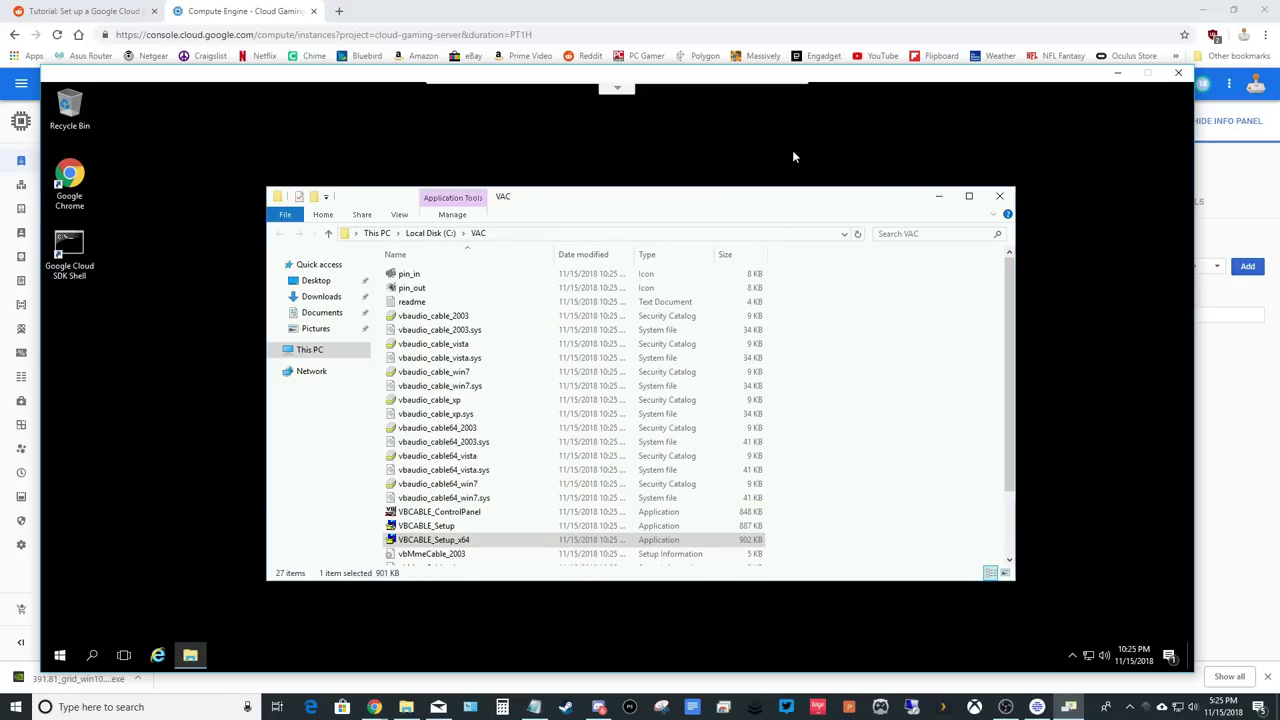
pyautogui.click(1003, 202)
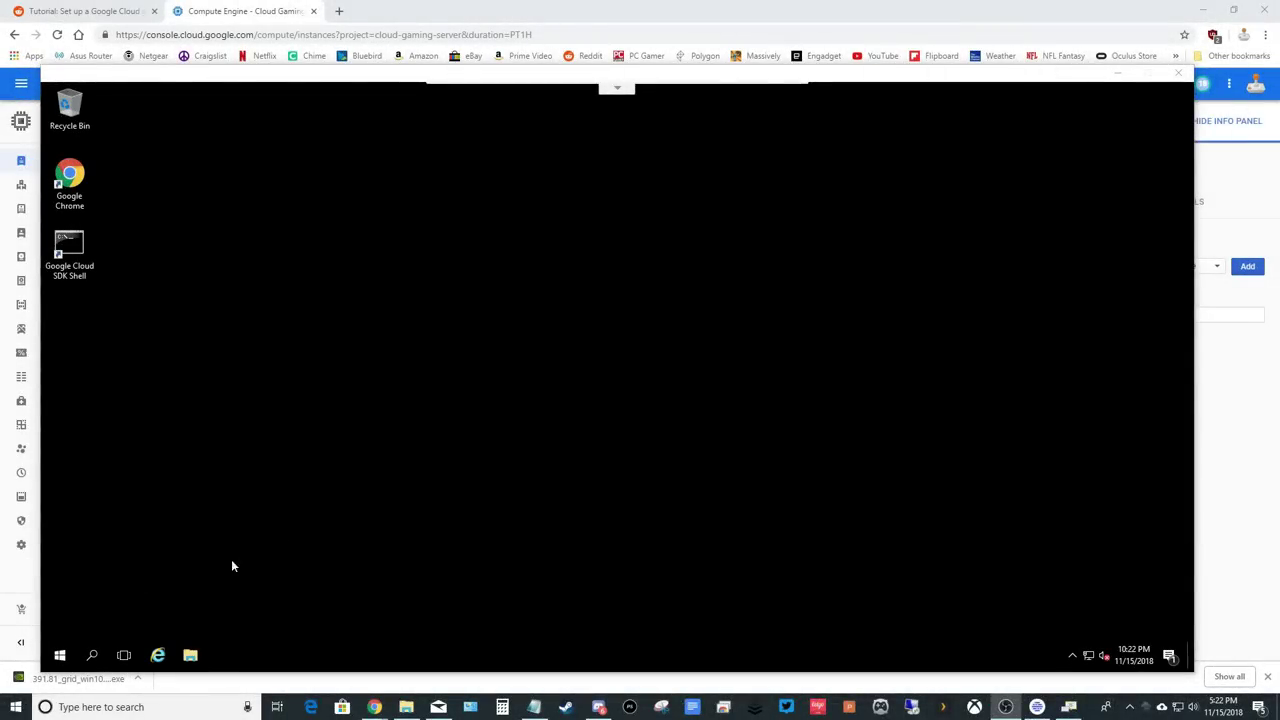
# Launch Windows PowerShell and run 'powershell -ExecutionPolicy Unrestricted' in the console.
pyautogui.click(93, 655)
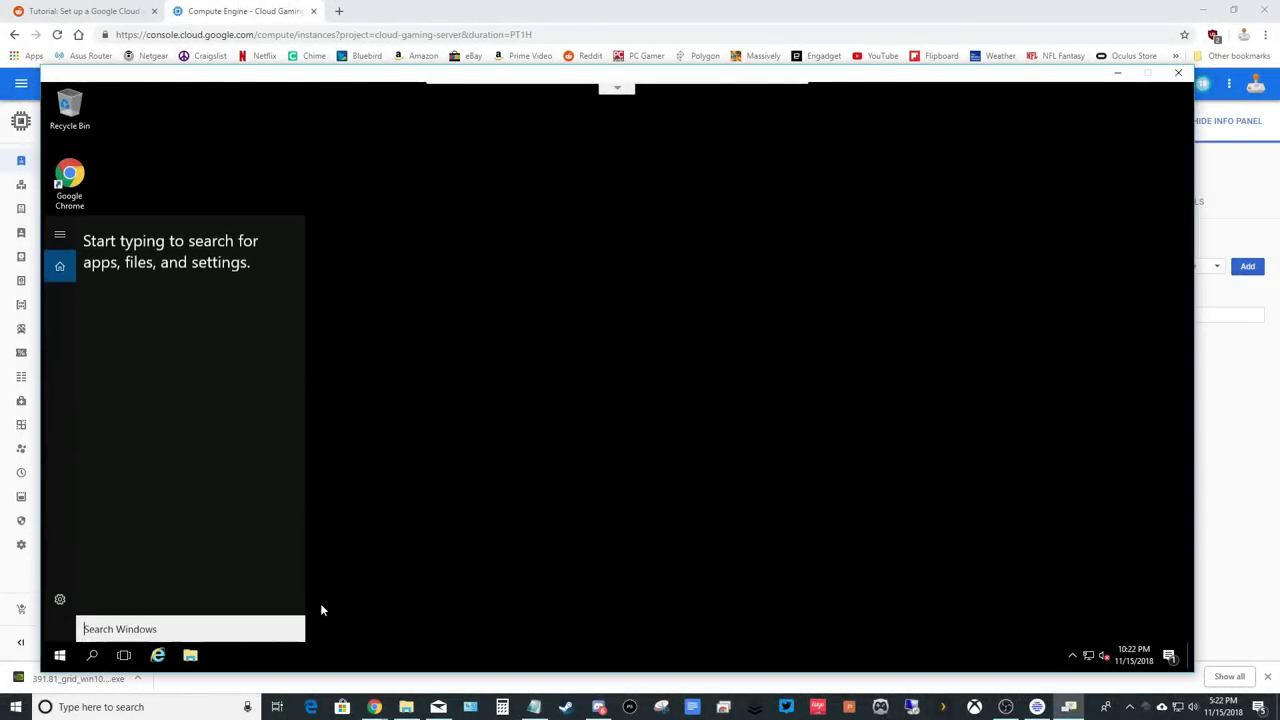
pyautogui.write('powershell')
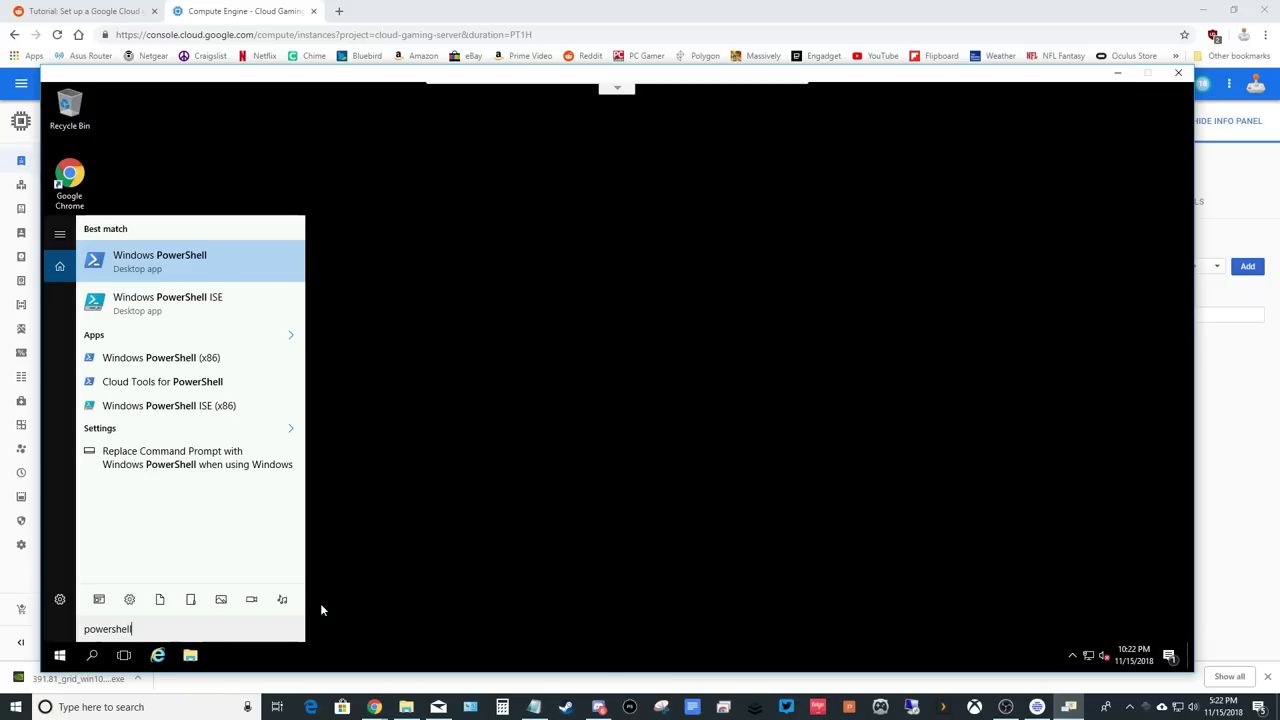
pyautogui.press('Return')
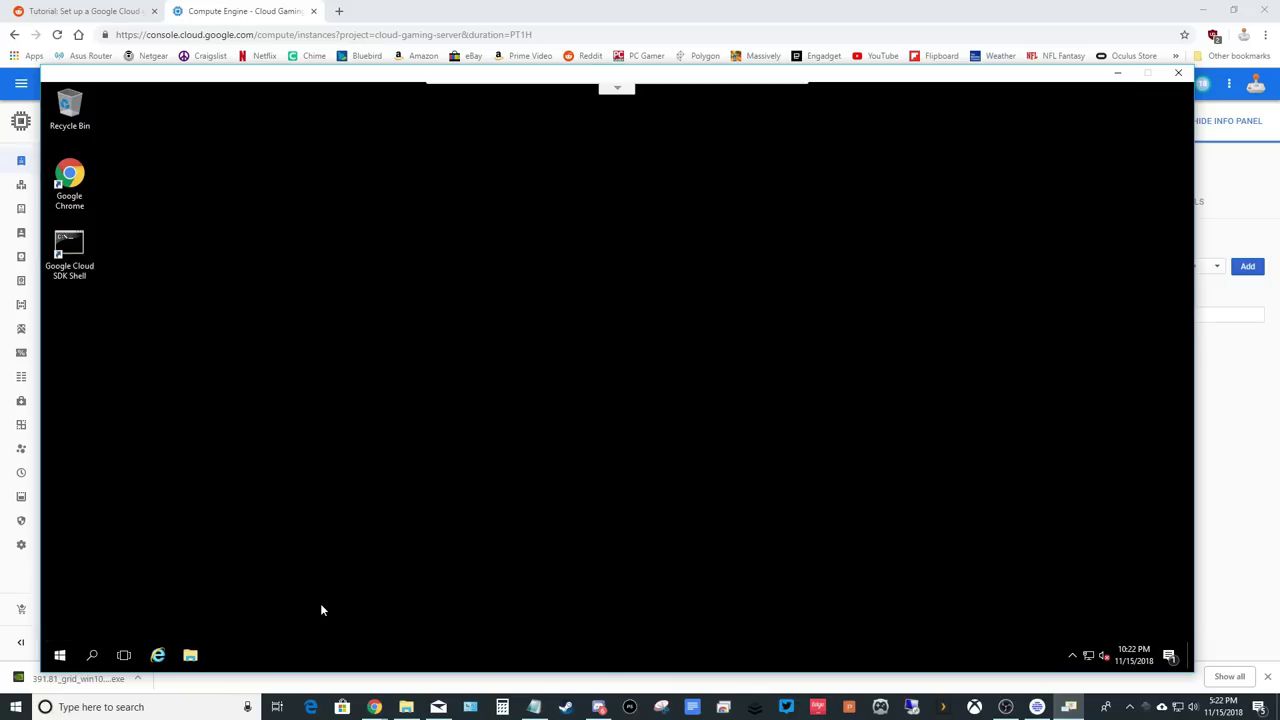
pyautogui.moveTo(352, 98); pyautogui.dragTo(523, 188)
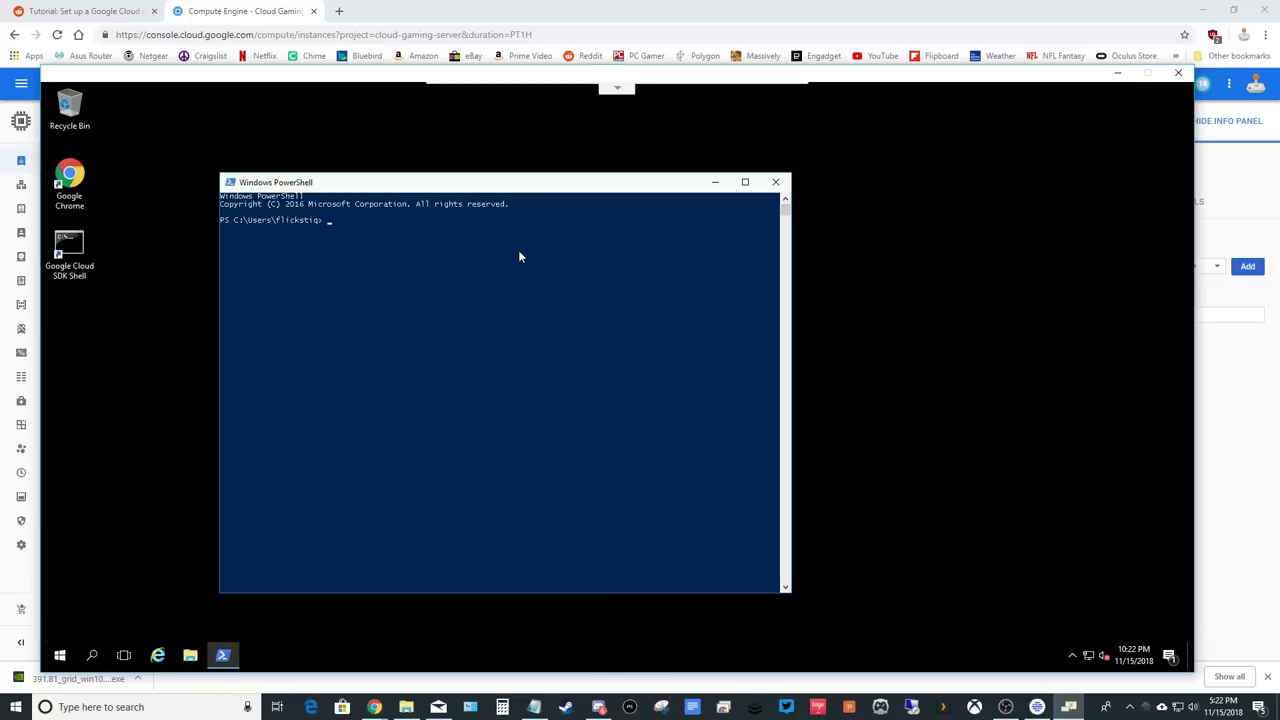
pyautogui.click(432, 238)
pyautogui.write('powershel')
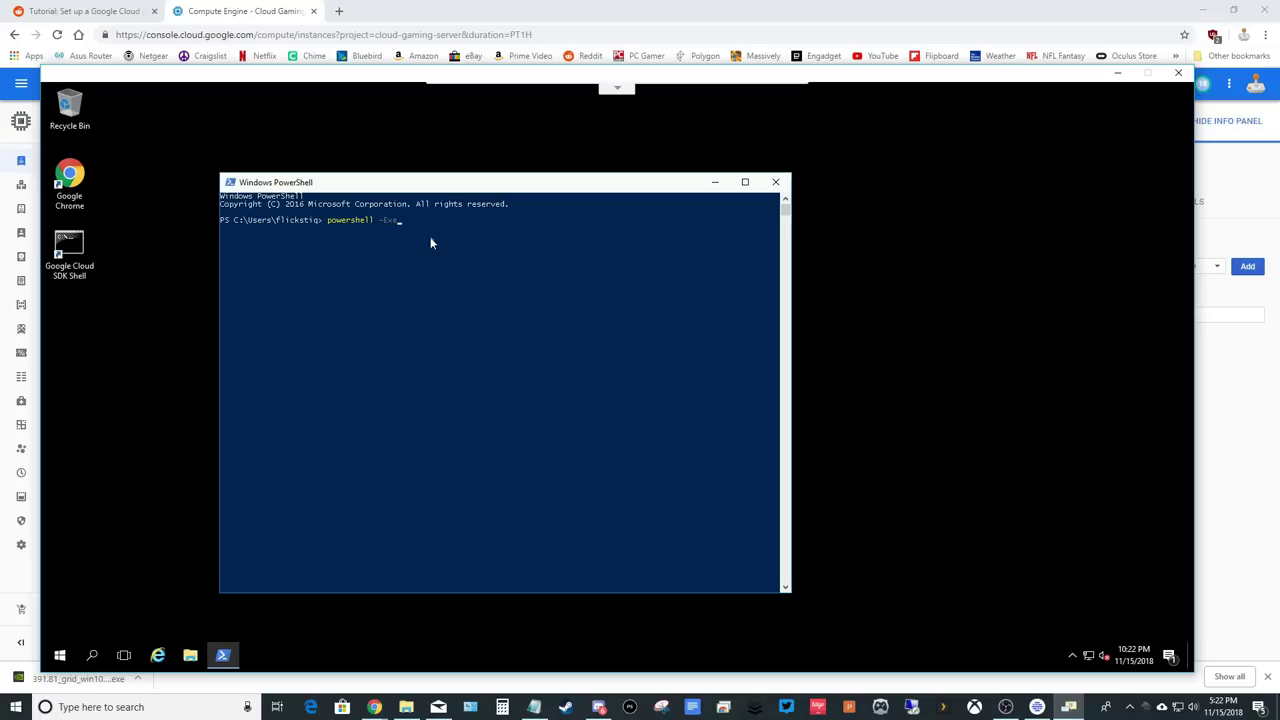
pyautogui.write('l -ExecutionPolicy Unrestricted')
pyautogui.press('Return')
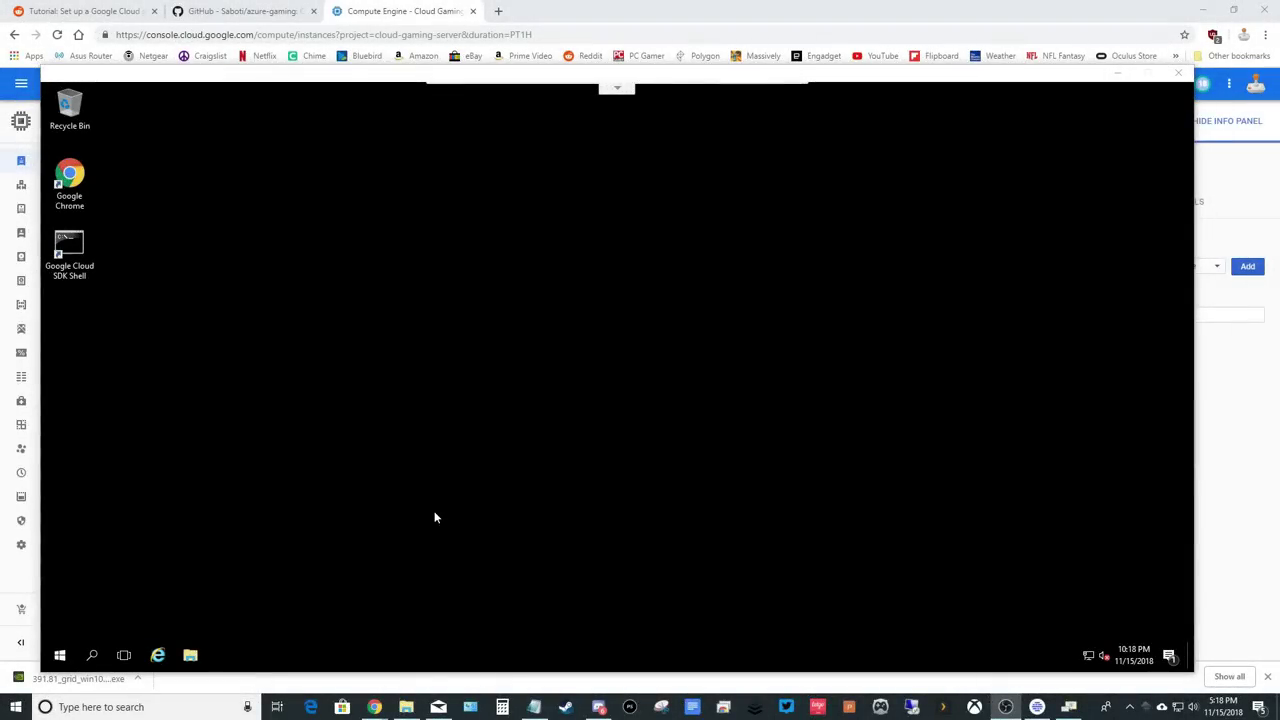
# Download the 391.81 GRID driver via its pasted link in Chrome, launch the installer, and close Chrome.
pyautogui.click(74, 177)
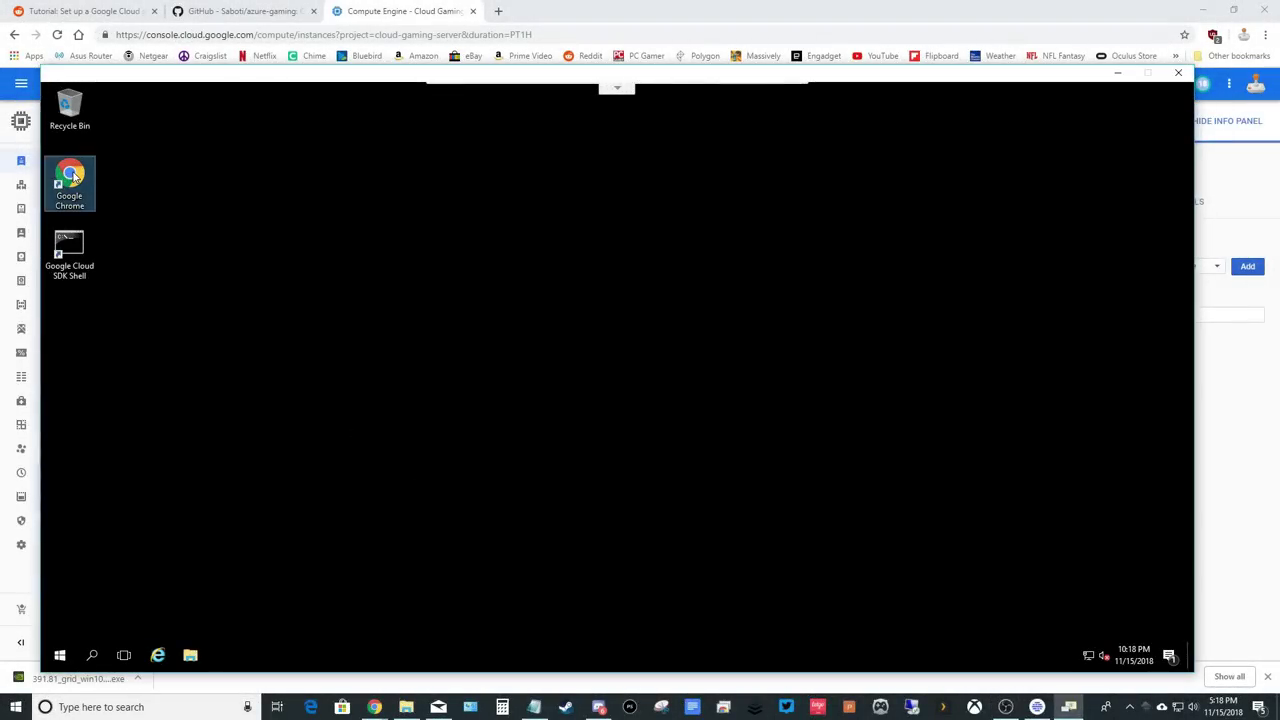
pyautogui.doubleClick(74, 177)
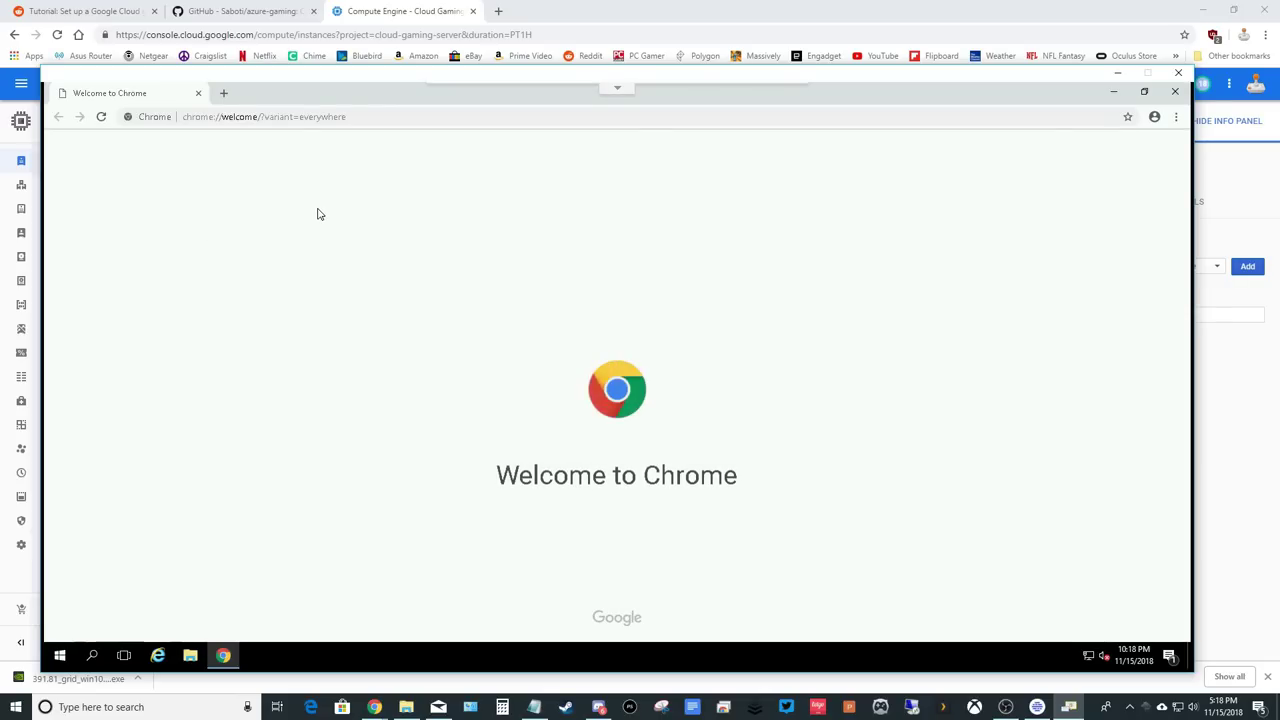
pyautogui.click(354, 117)
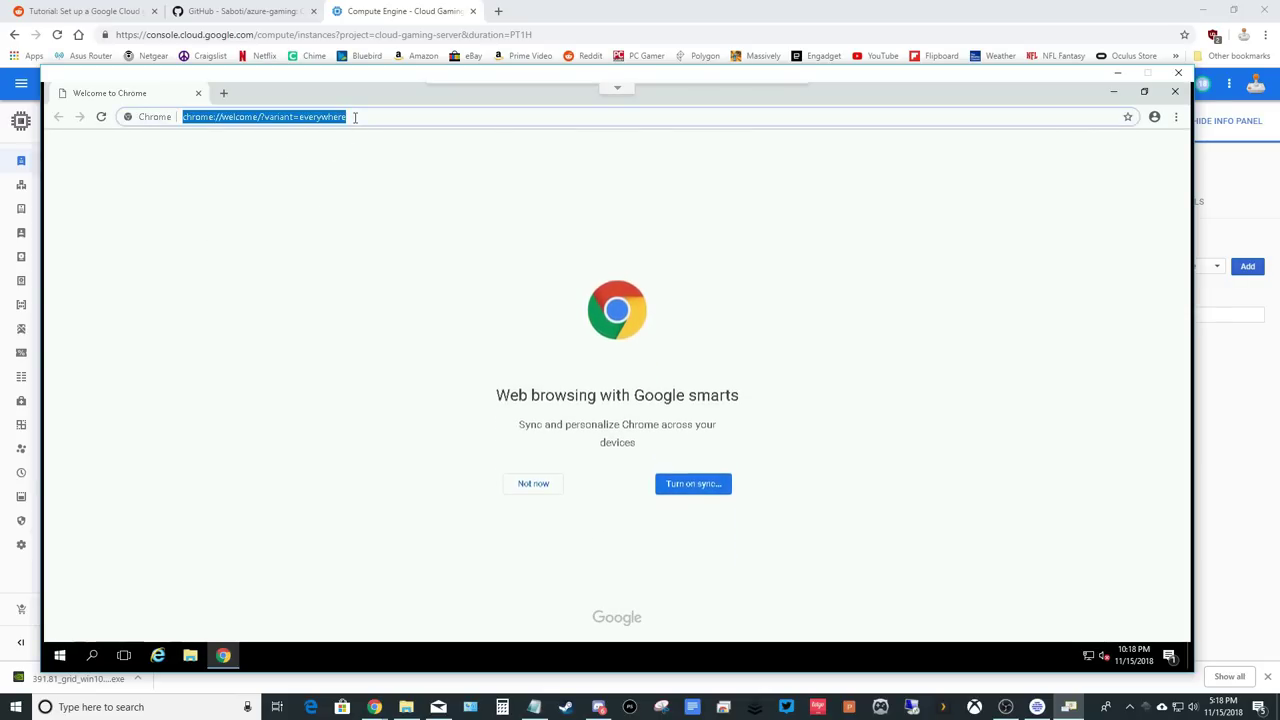
pyautogui.click(354, 117)
pyautogui.doubleClick(354, 117)
pyautogui.hotkey('ctrl', 'a')
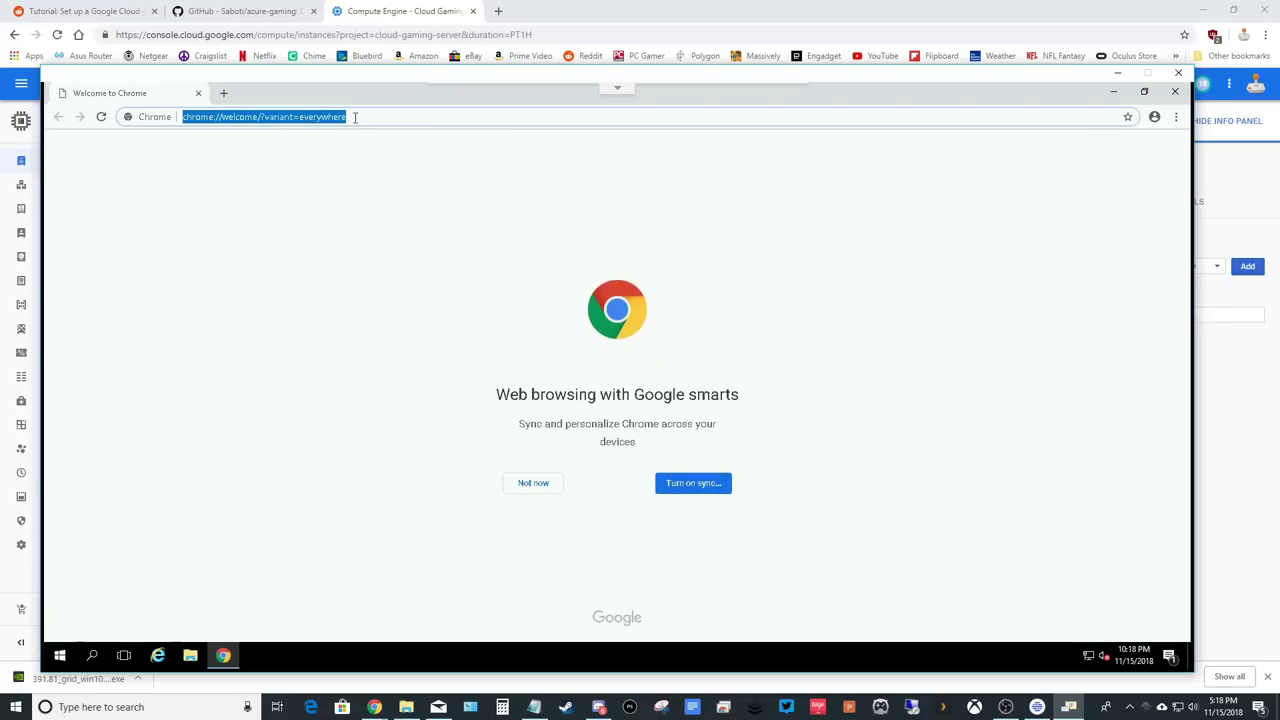
pyautogui.write('https://go.microsoft.com/fwlink/?linkid=874181')
pyautogui.press('Return')
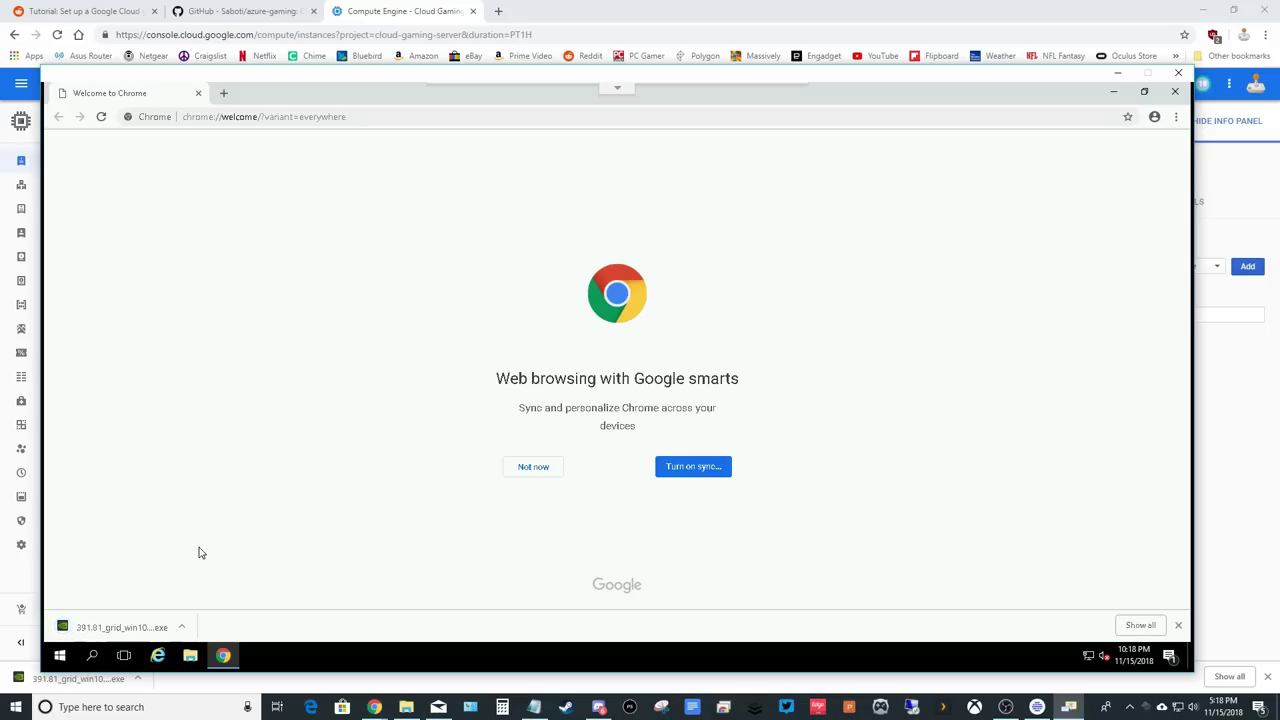
pyautogui.click(140, 626)
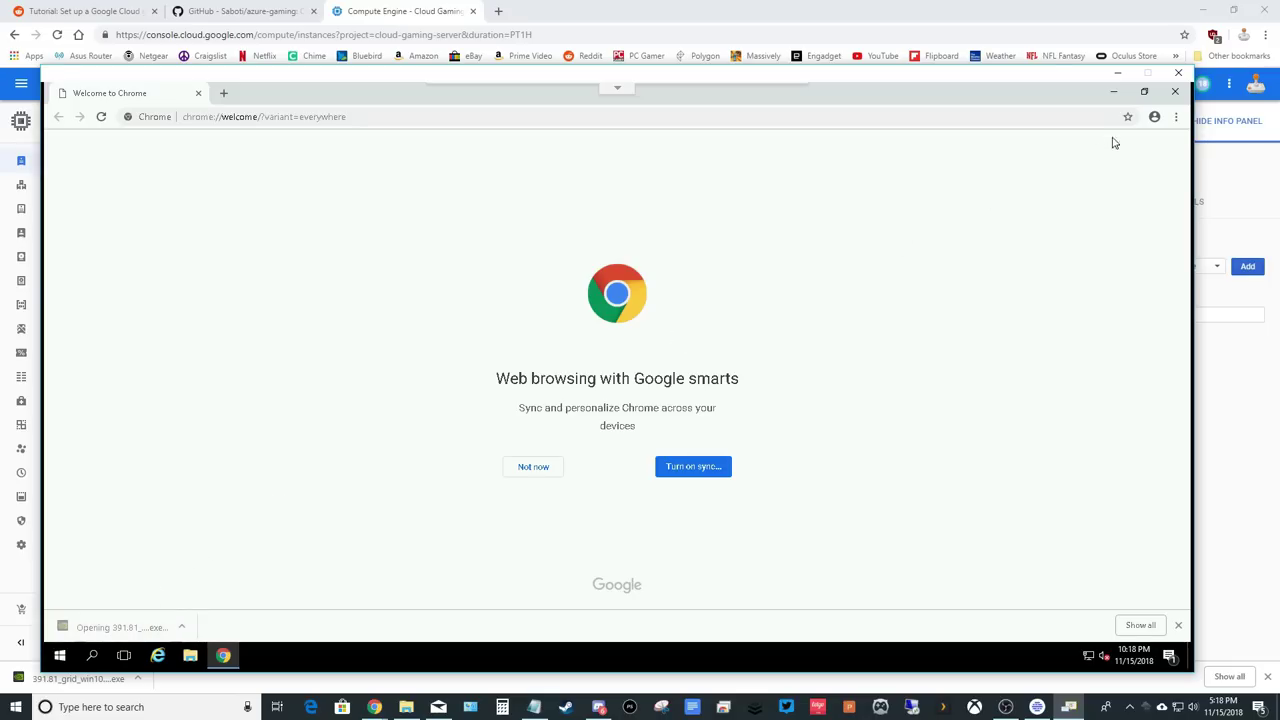
pyautogui.click(1175, 91)
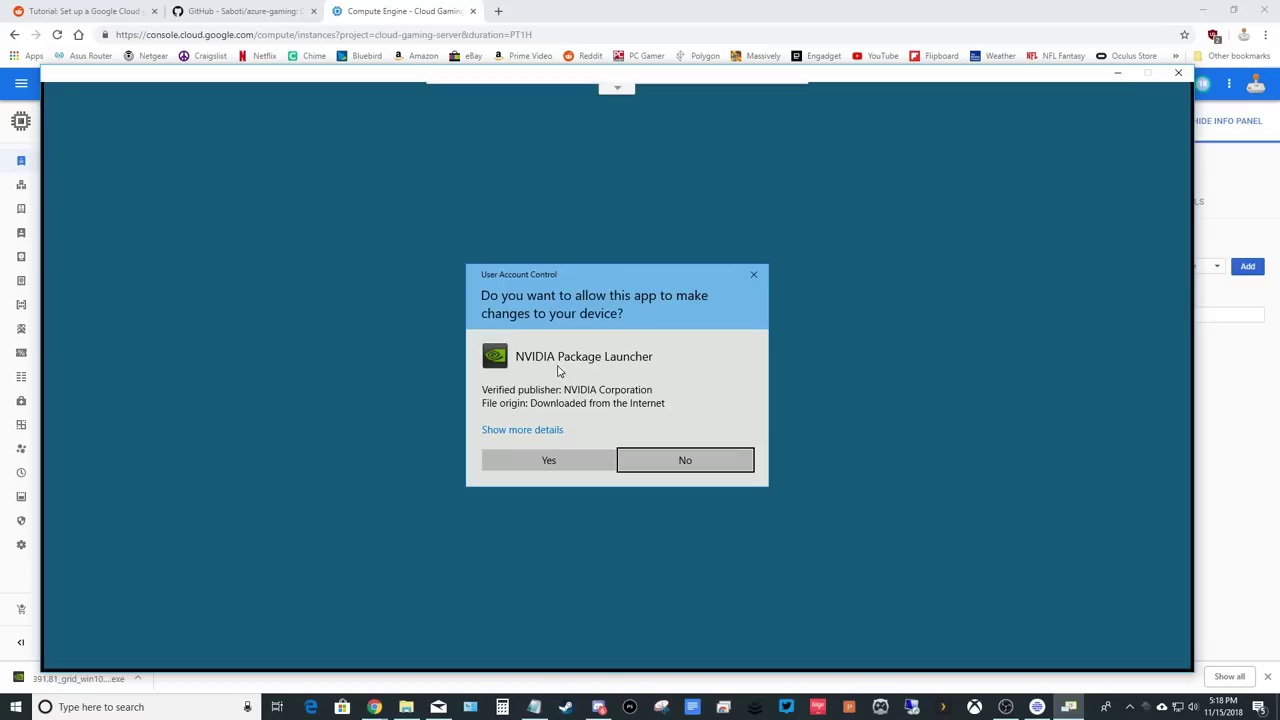
# Install the NVIDIA 391.81 driver from C:\NVIDIA\391.81 using Express settings, then close the installer.
pyautogui.click(555, 461)
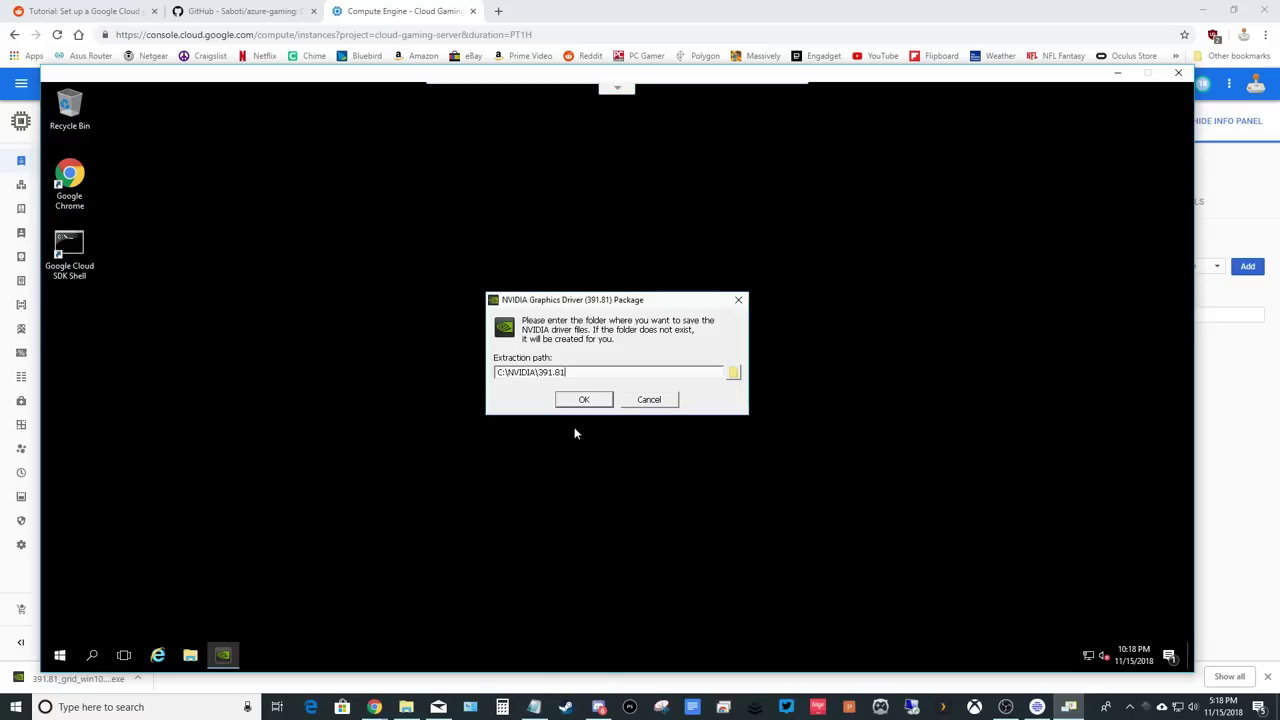
pyautogui.click(584, 400)
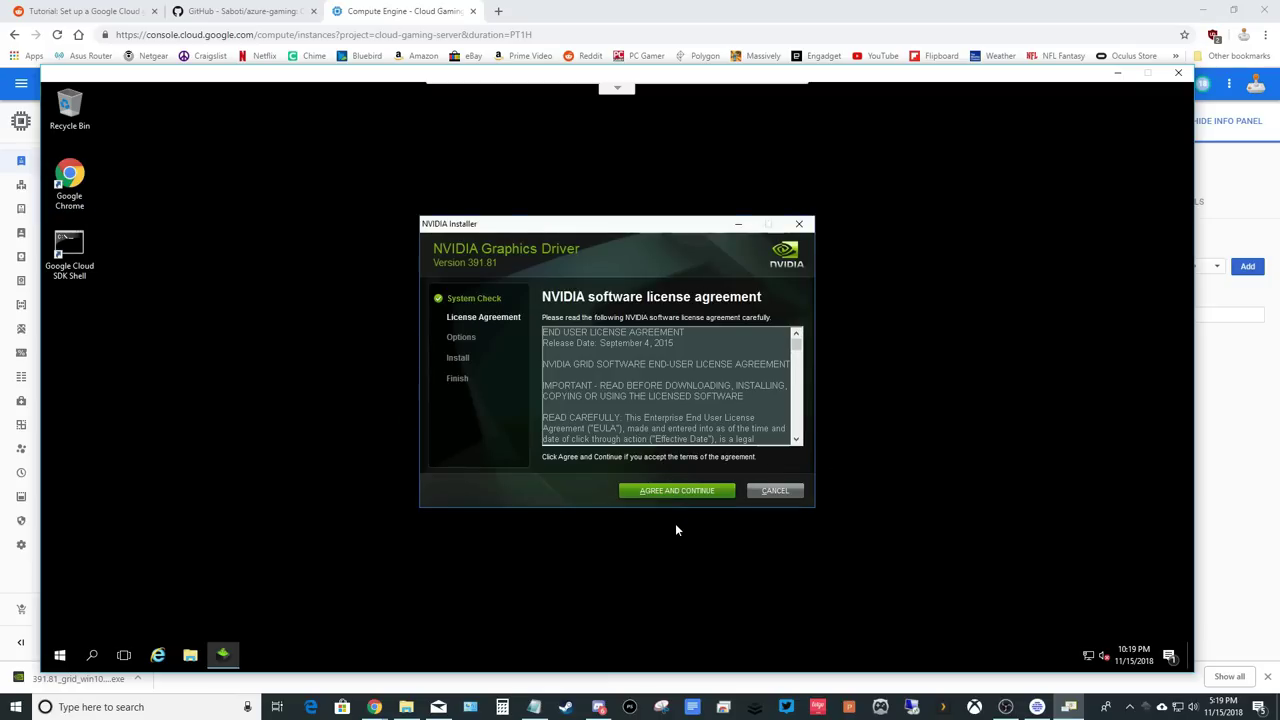
pyautogui.click(683, 491)
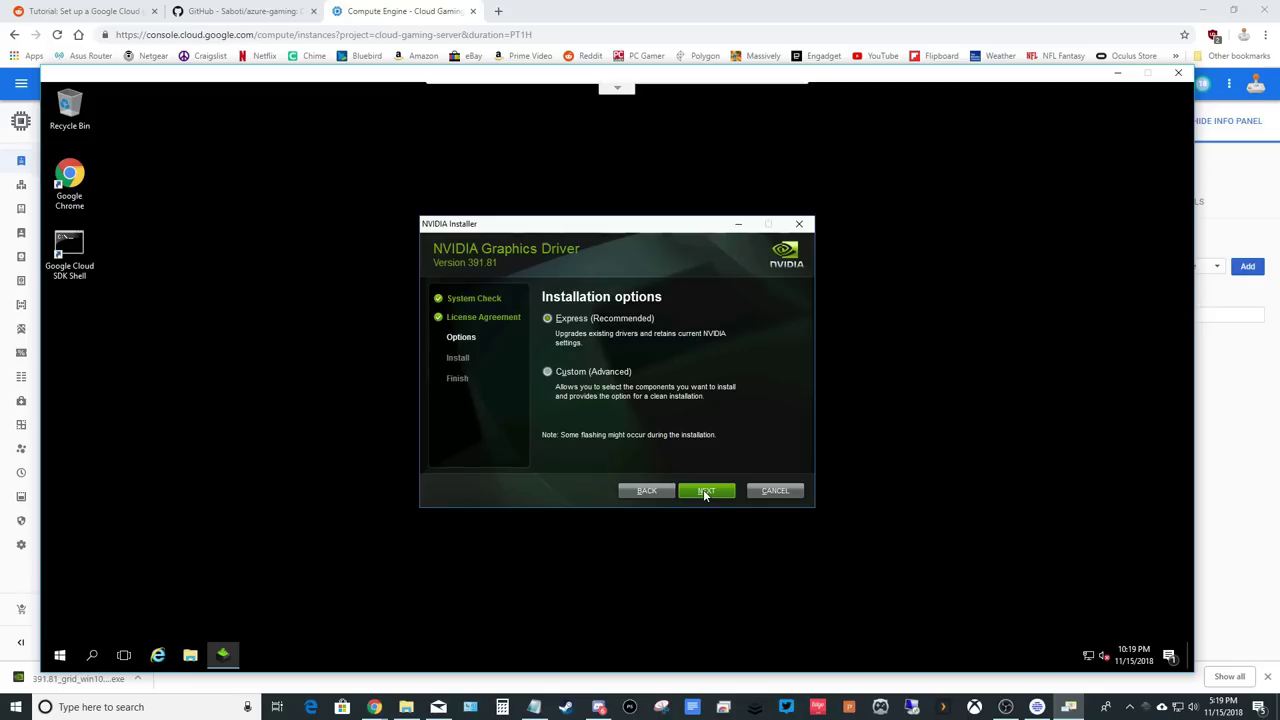
pyautogui.click(703, 489)
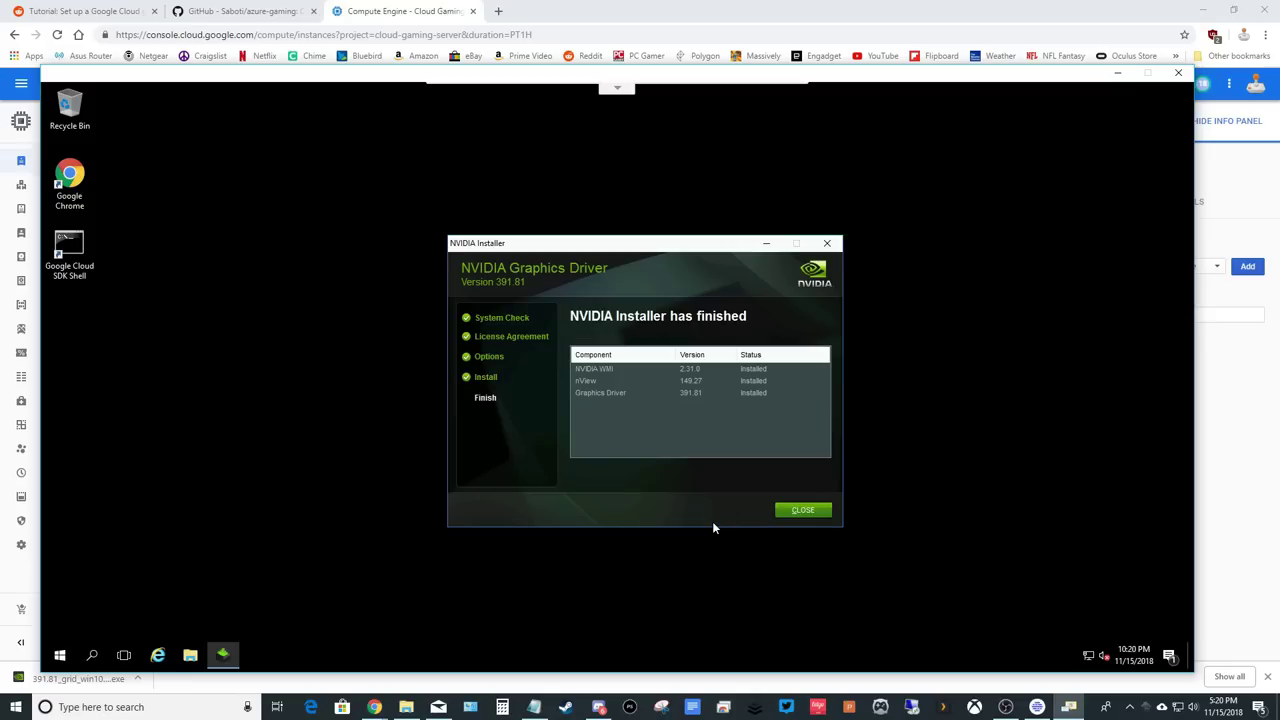
pyautogui.click(801, 512)
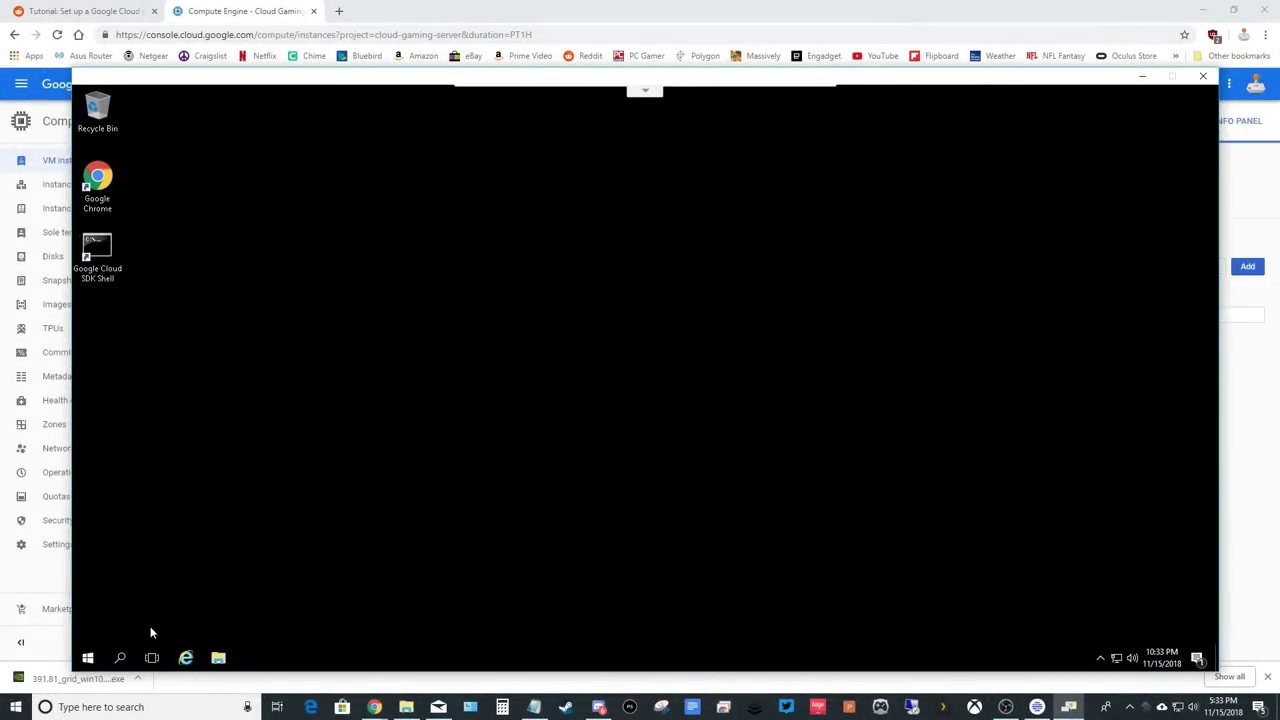
# Open Device Manager, expand Display adapters and Monitors, and uninstall the Generic PnP Monitor.
pyautogui.click(120, 657)
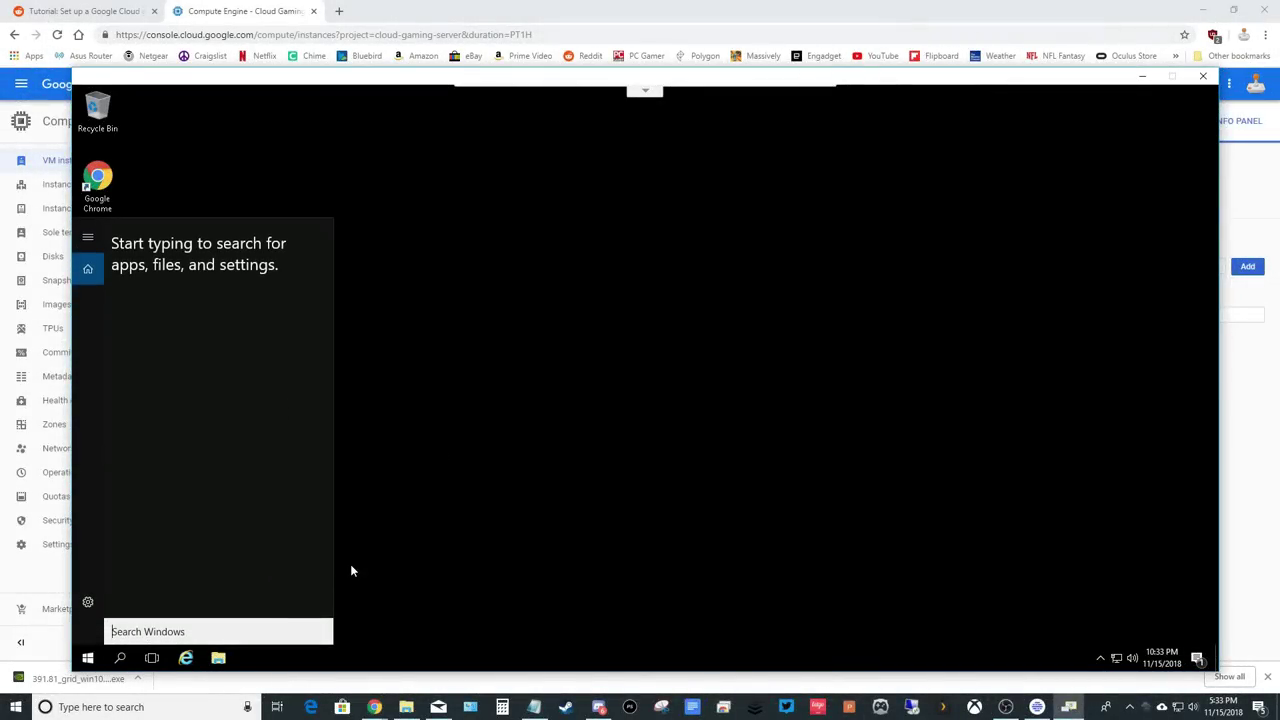
pyautogui.write('device')
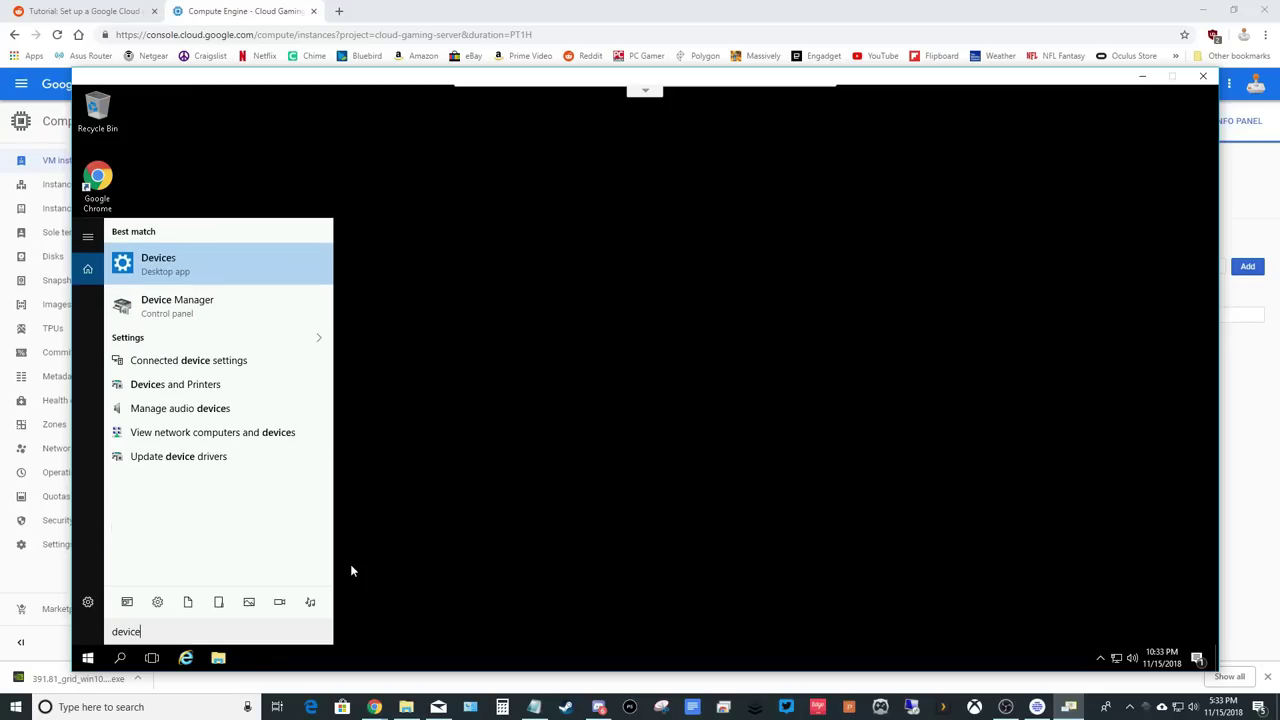
pyautogui.click(200, 306)
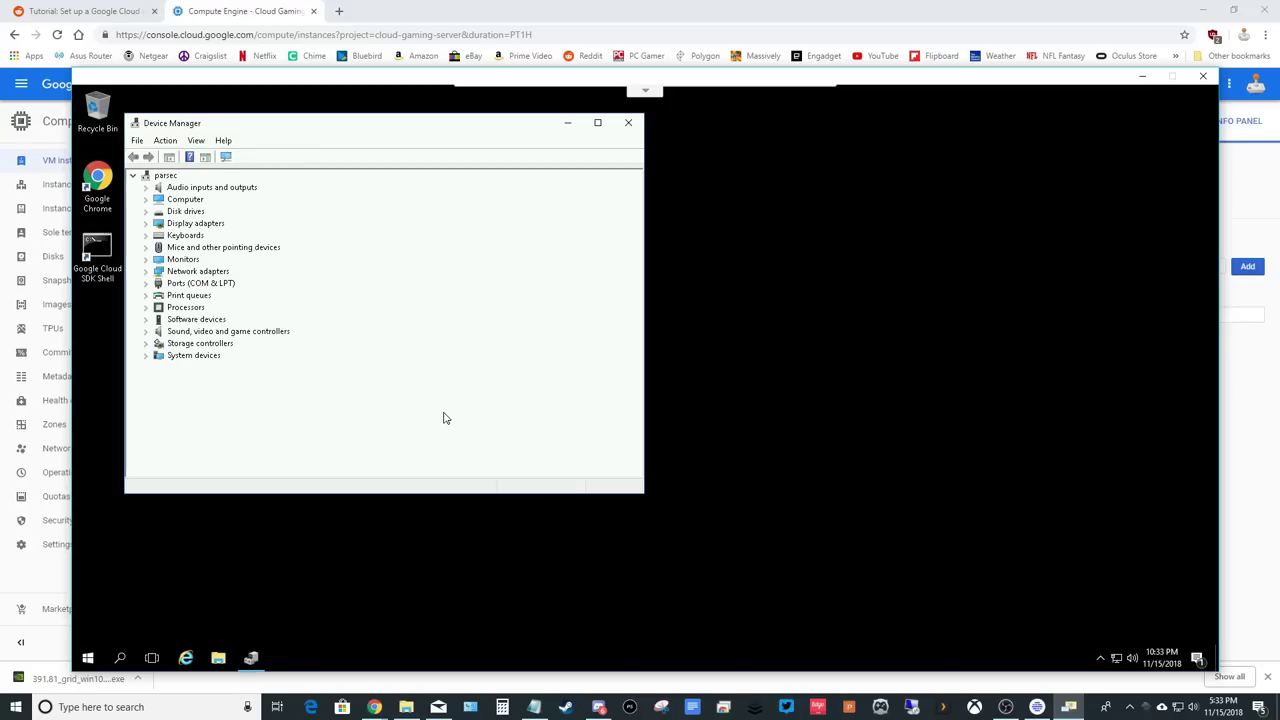
pyautogui.click(146, 224)
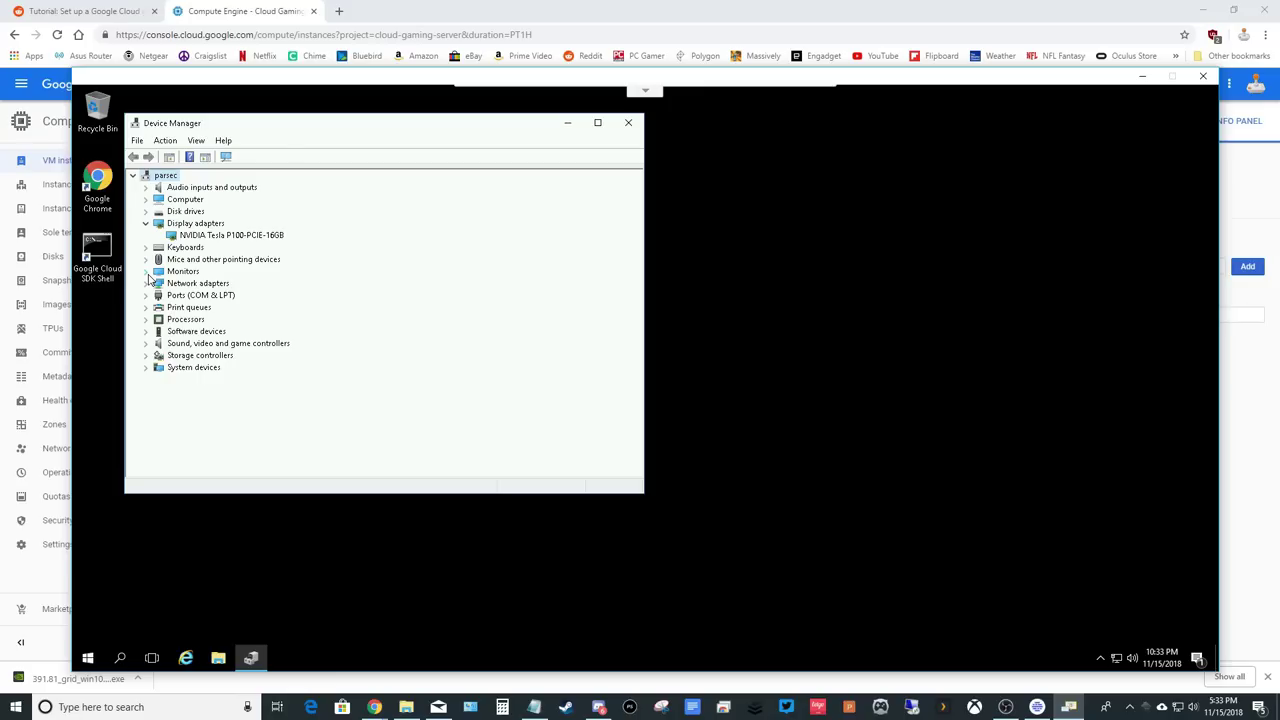
pyautogui.click(146, 273)
pyautogui.click(202, 297)
pyautogui.rightClick(202, 297)
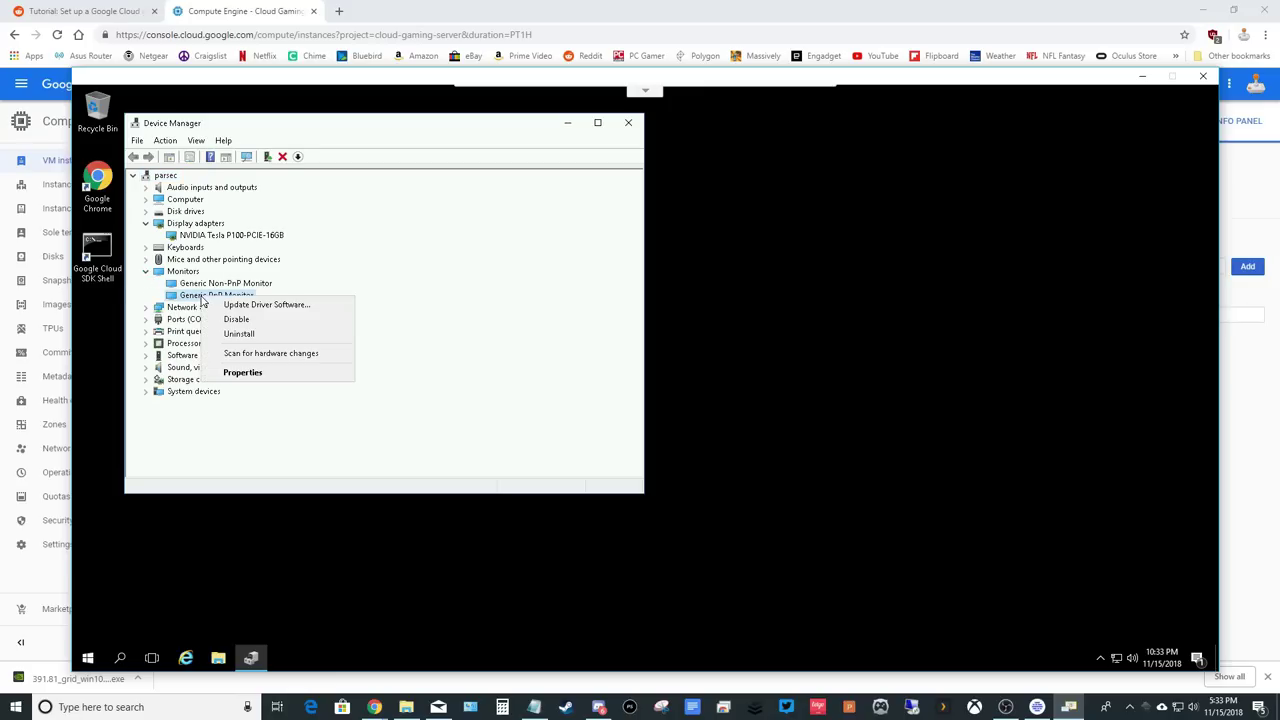
pyautogui.click(239, 333)
pyautogui.click(665, 423)
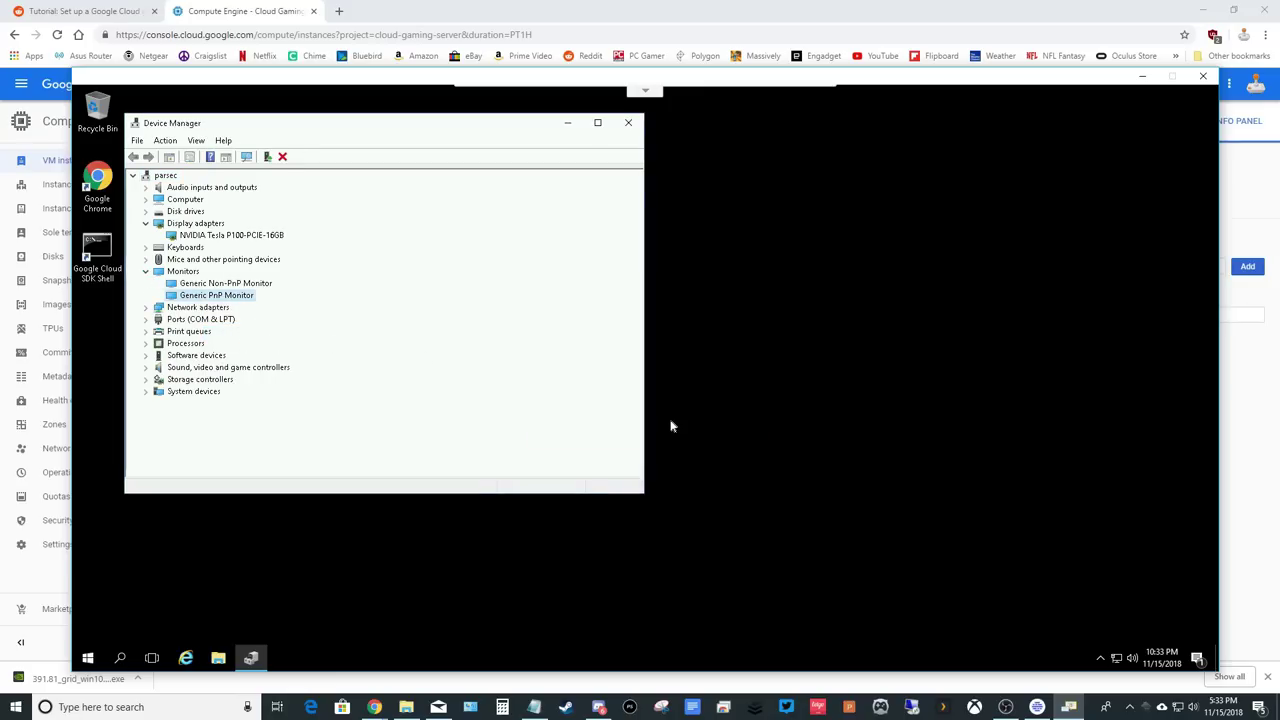
# Uninstall the Generic Non-PnP Monitor as well.
pyautogui.click(213, 285)
pyautogui.rightClick(213, 286)
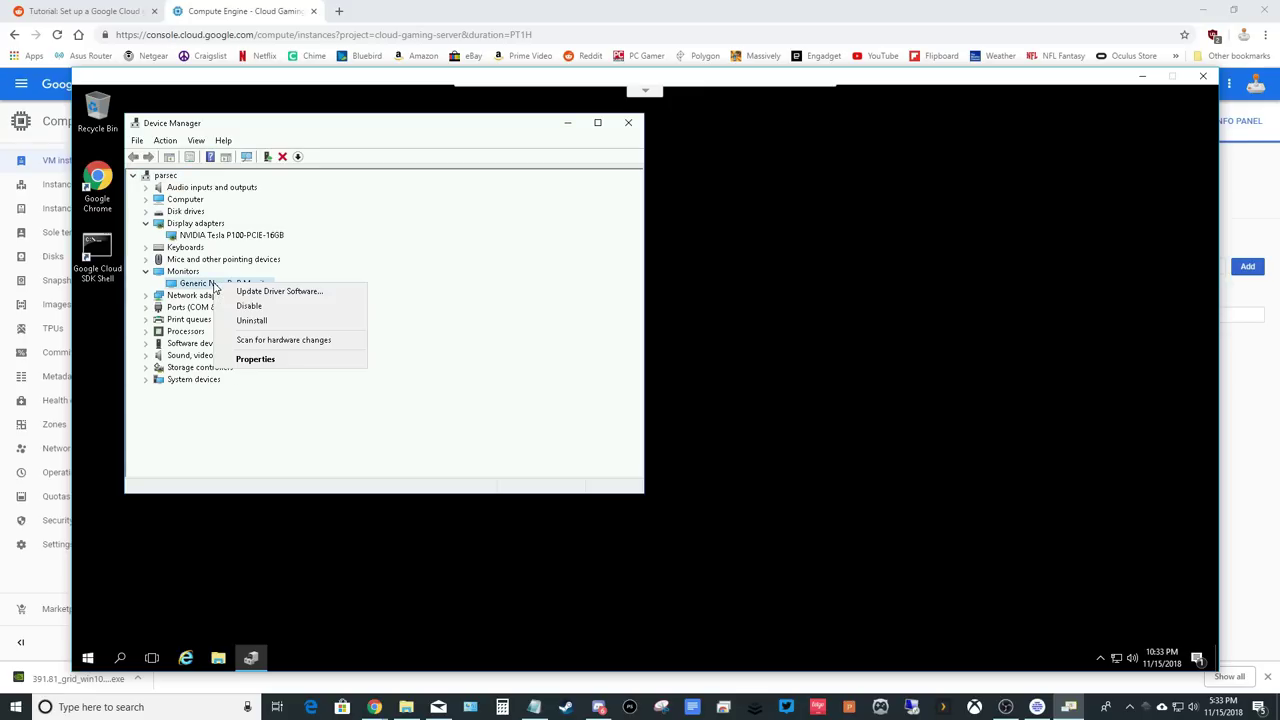
pyautogui.click(252, 320)
pyautogui.click(665, 423)
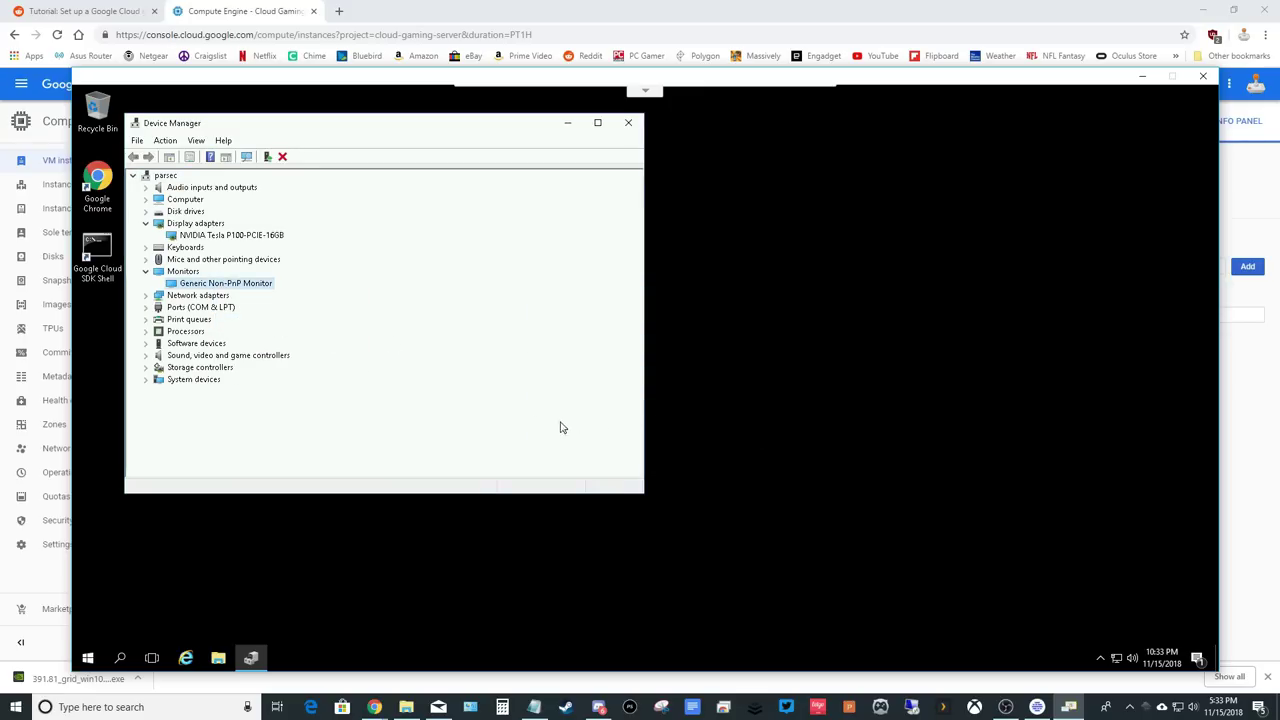
# Disable the NVIDIA Tesla P100-PCIE-16GB adapter, confirm with Yes, then enable it again.
pyautogui.click(228, 237)
pyautogui.rightClick(228, 240)
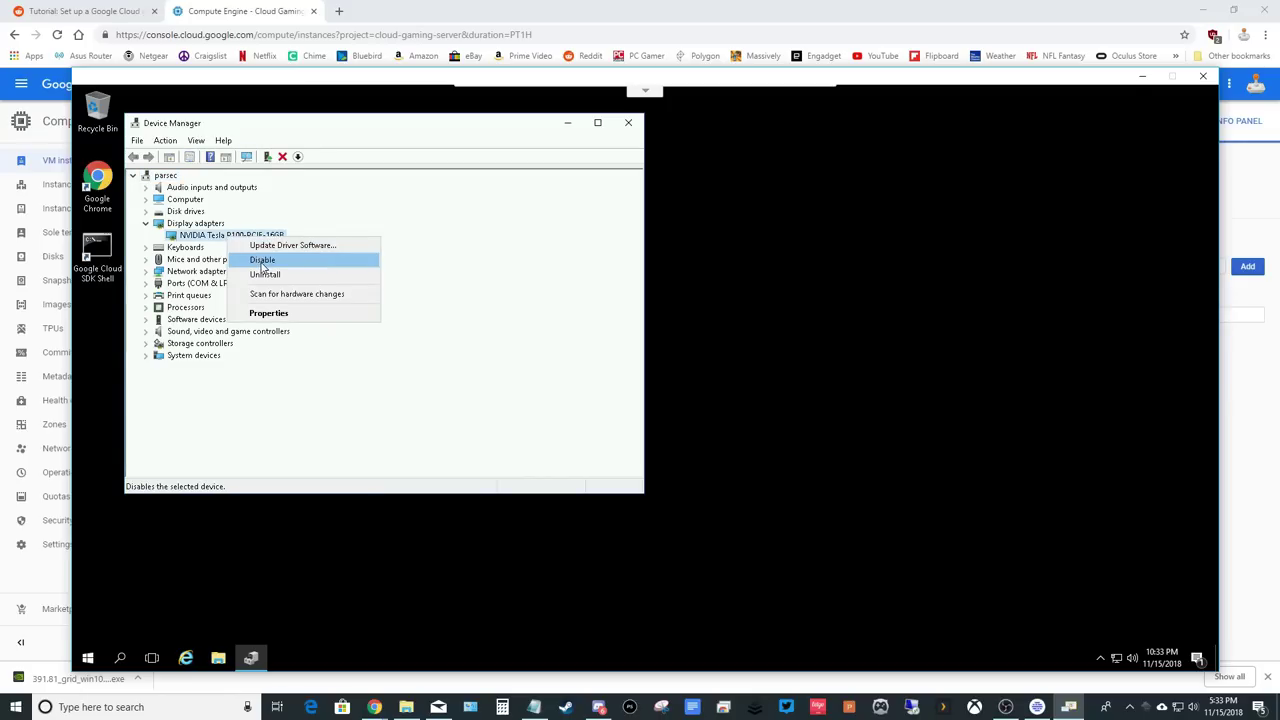
pyautogui.click(263, 262)
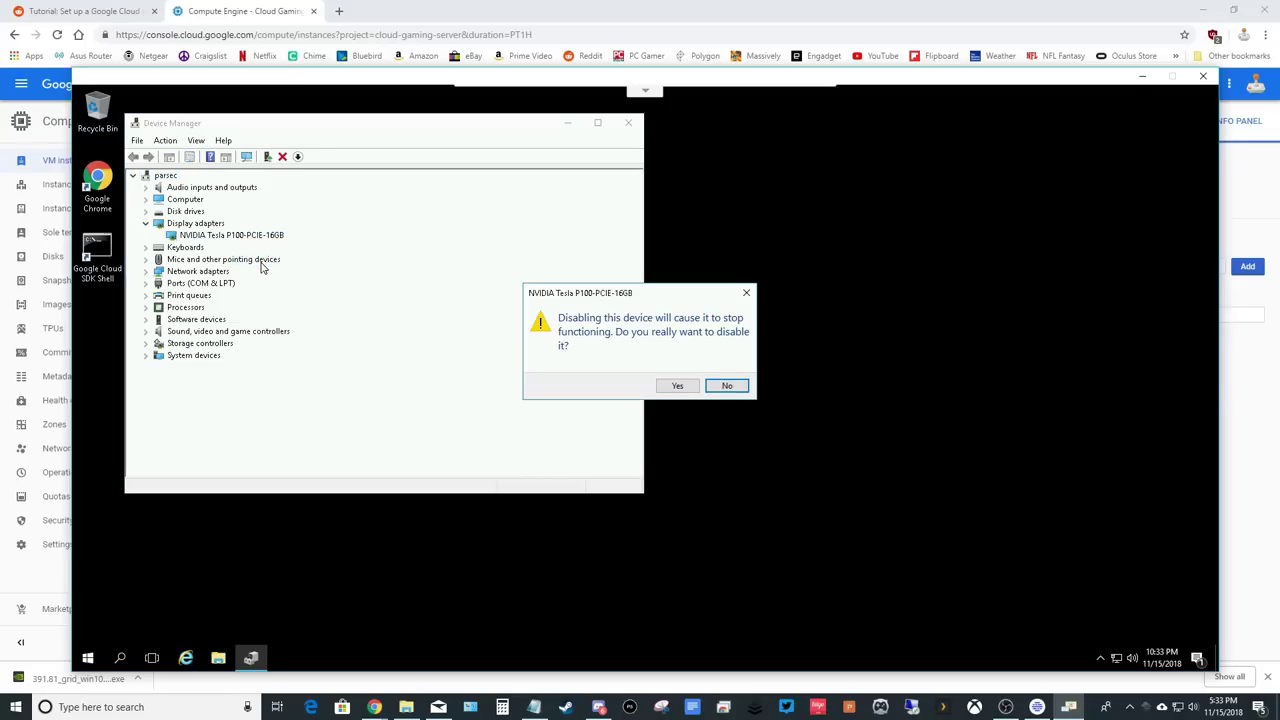
pyautogui.click(669, 386)
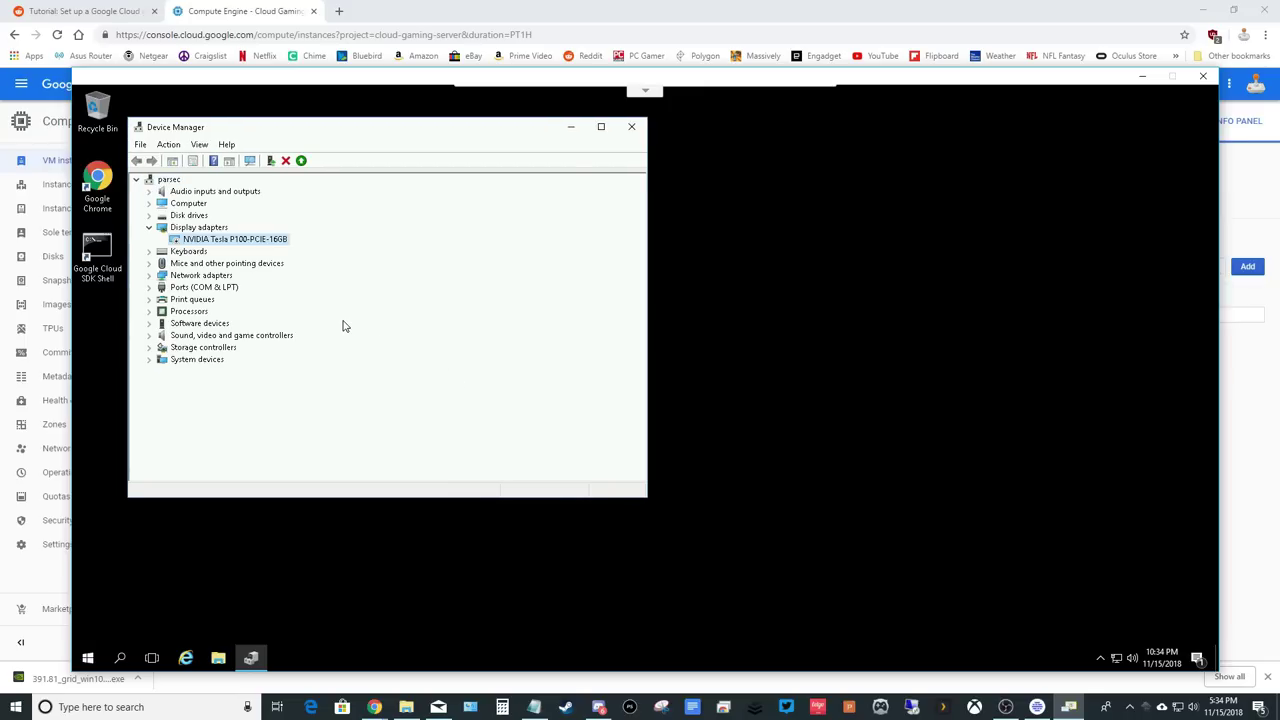
pyautogui.rightClick(232, 243)
pyautogui.click(264, 263)
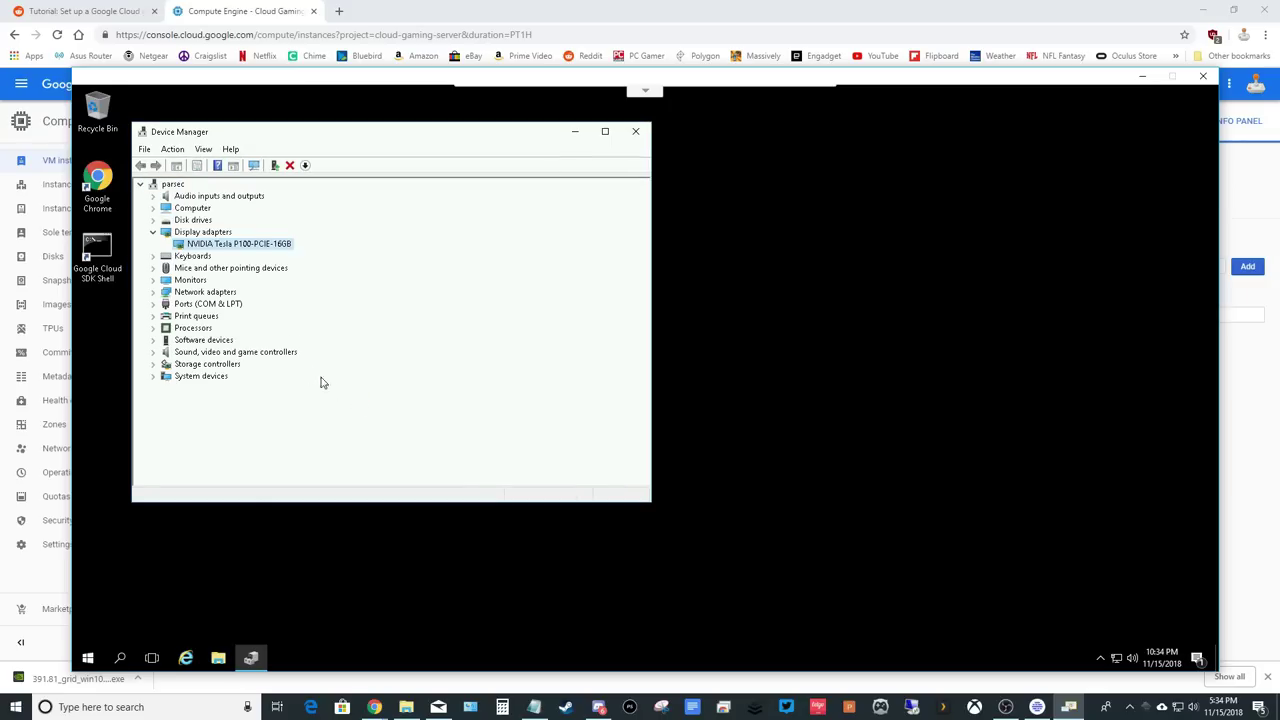
# Expand Monitors and review the properties of the Generic Non-PnP and Generic PnP monitors.
pyautogui.click(154, 282)
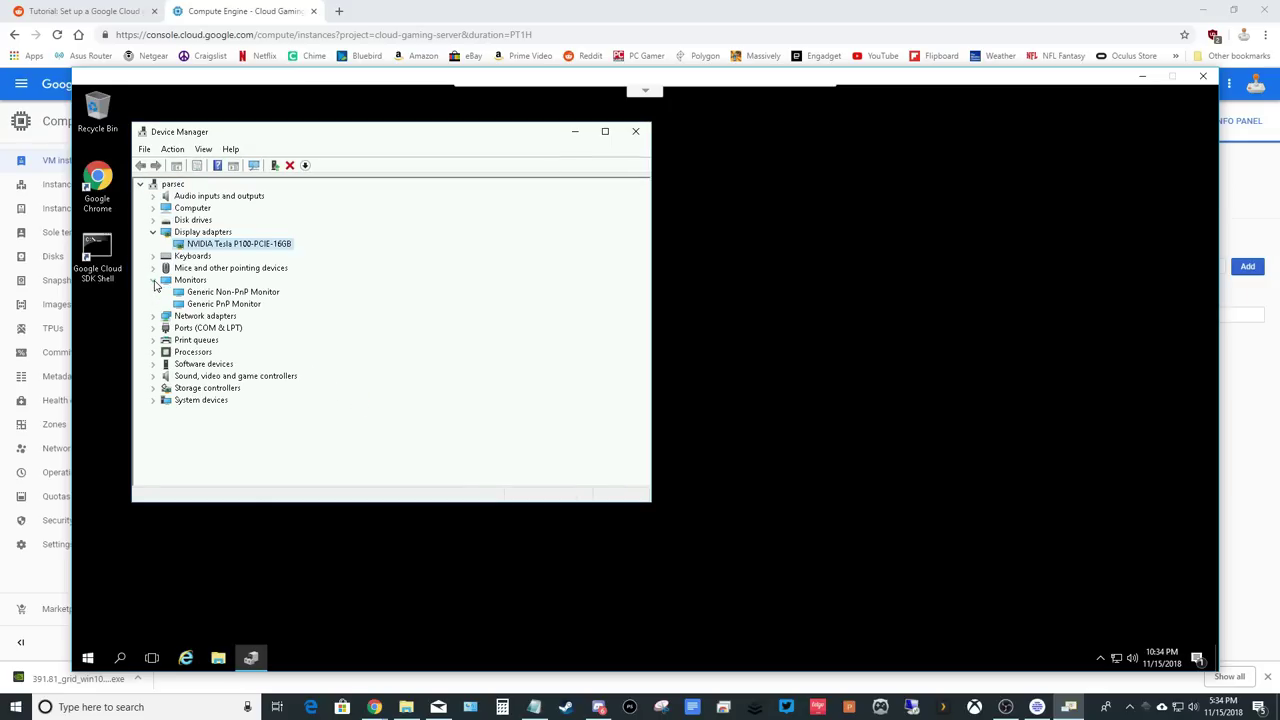
pyautogui.click(230, 292)
pyautogui.rightClick(233, 292)
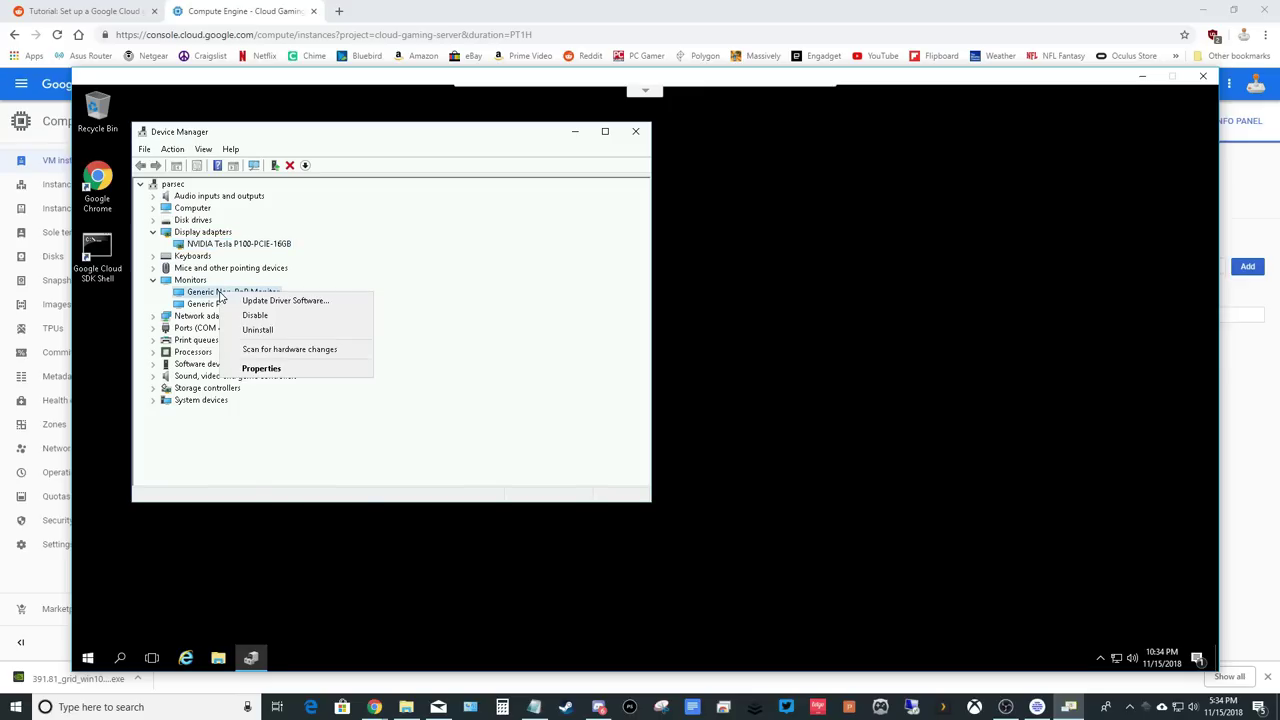
pyautogui.click(262, 369)
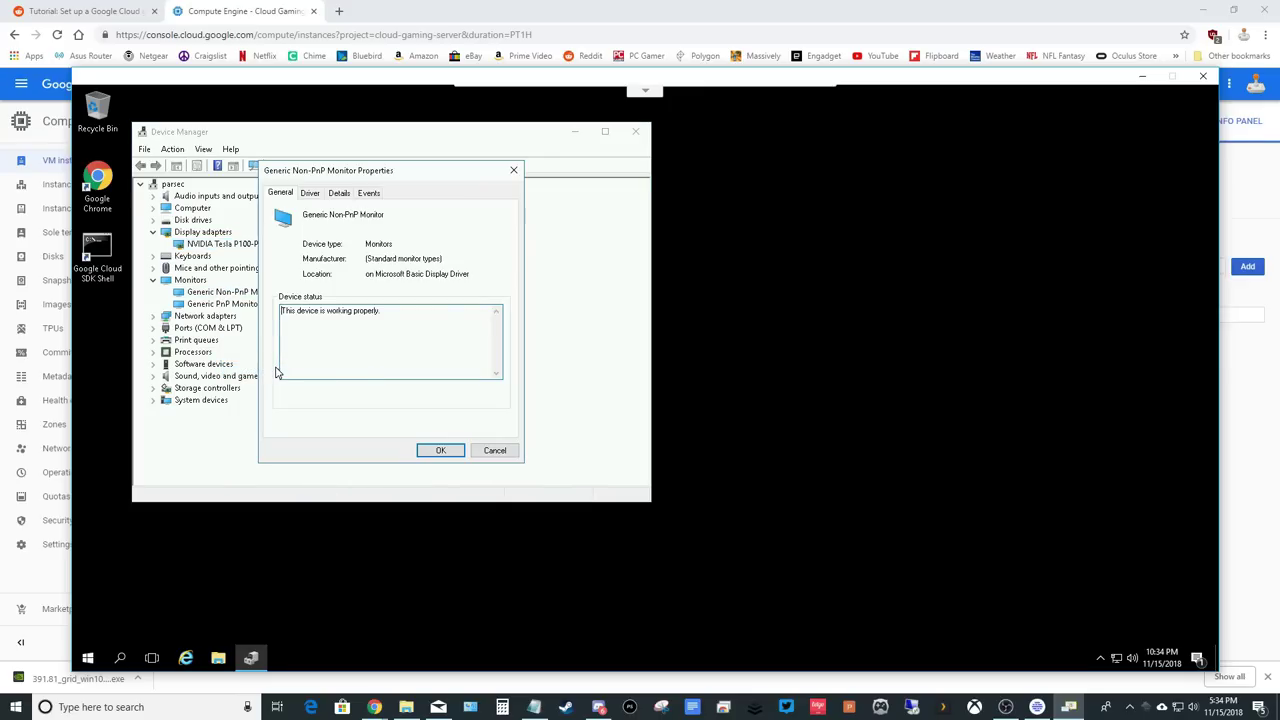
pyautogui.click(490, 451)
pyautogui.click(237, 305)
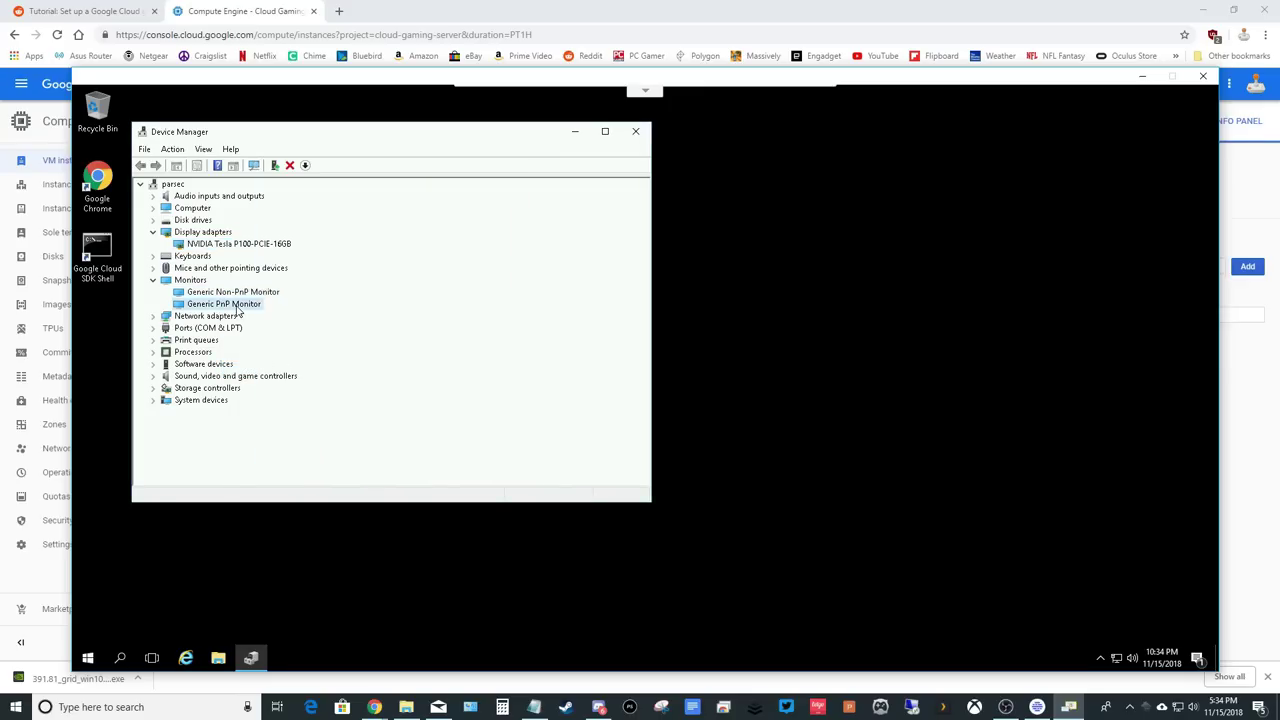
pyautogui.rightClick(238, 310)
pyautogui.click(294, 380)
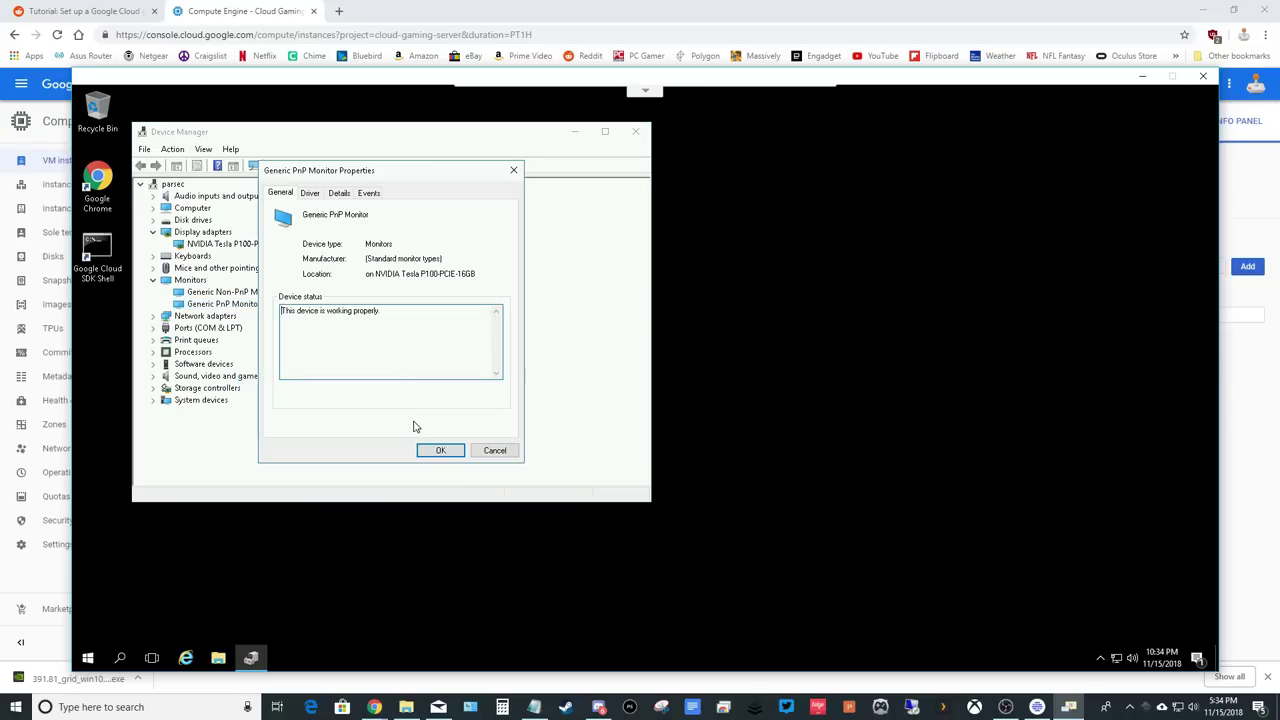
pyautogui.click(491, 451)
# Disable the Generic Non-PnP Monitor, confirm, and close Device Manager.
pyautogui.click(221, 293)
pyautogui.rightClick(221, 293)
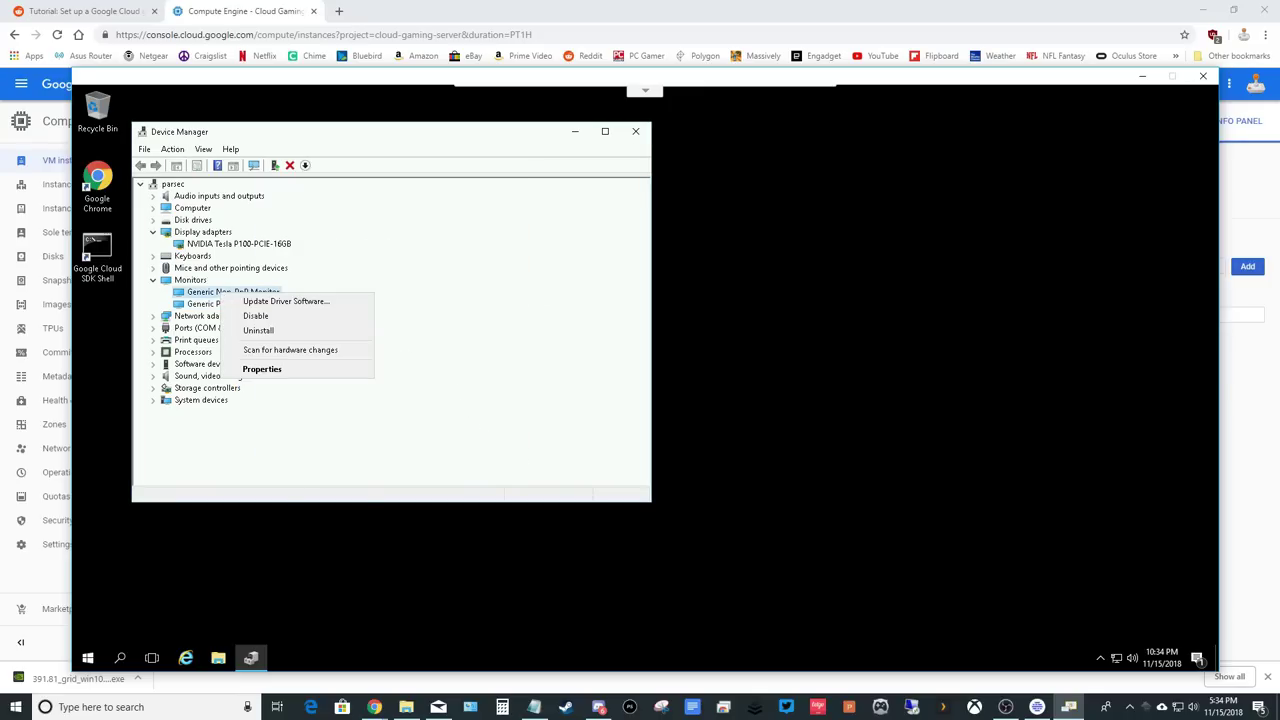
pyautogui.click(250, 316)
pyautogui.click(676, 386)
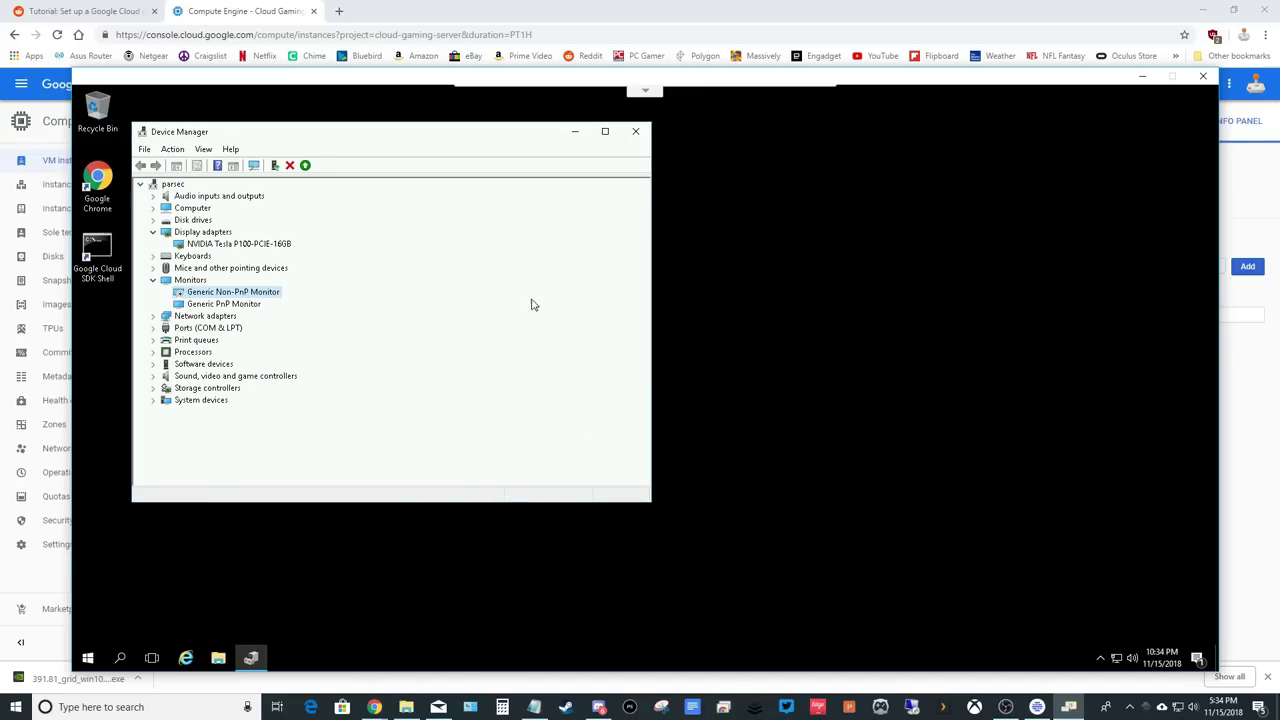
pyautogui.click(635, 131)
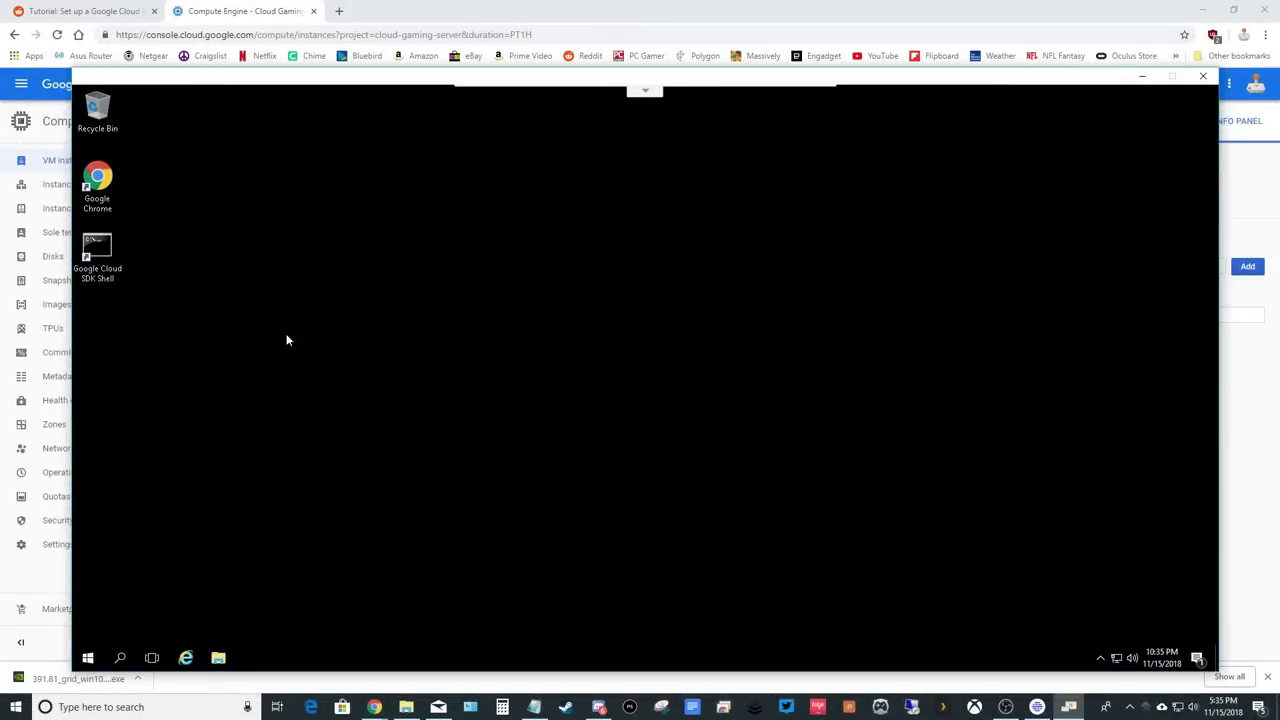
# In Chrome, go to ParsecGaming.com, download the Windows installer and run parsec-windows.exe.
pyautogui.doubleClick(97, 180)
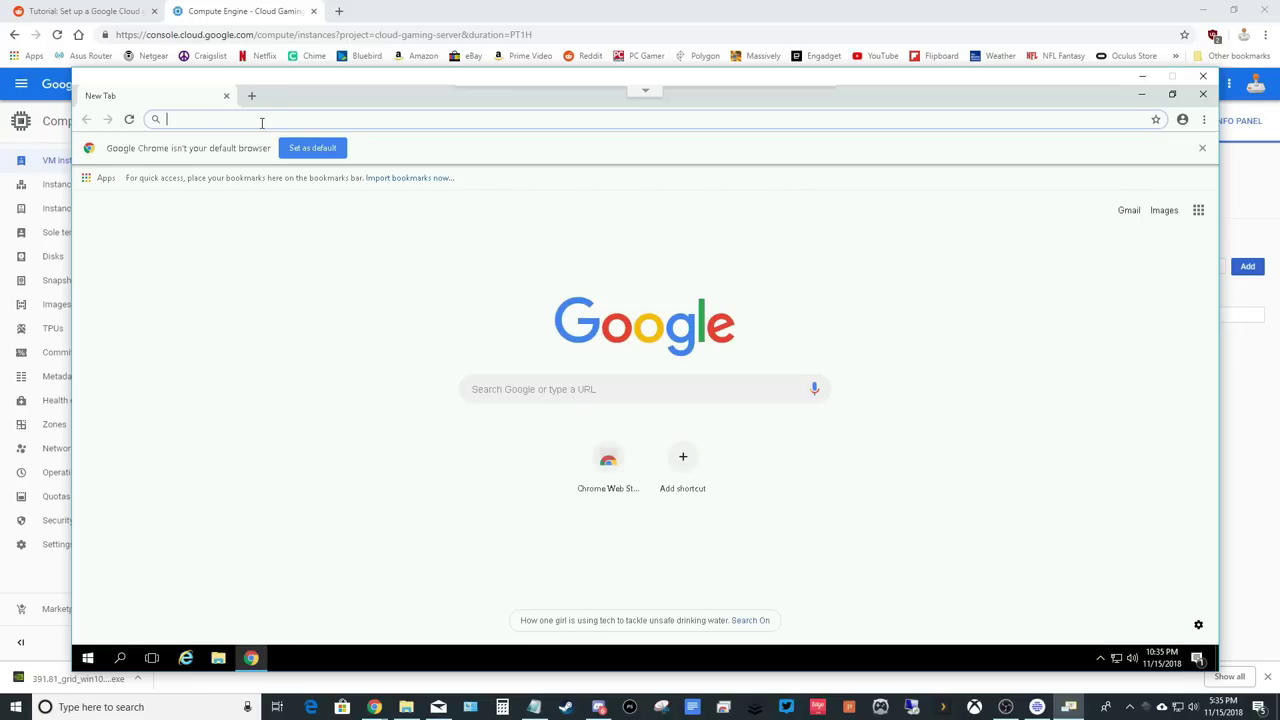
pyautogui.write('ParsecG')
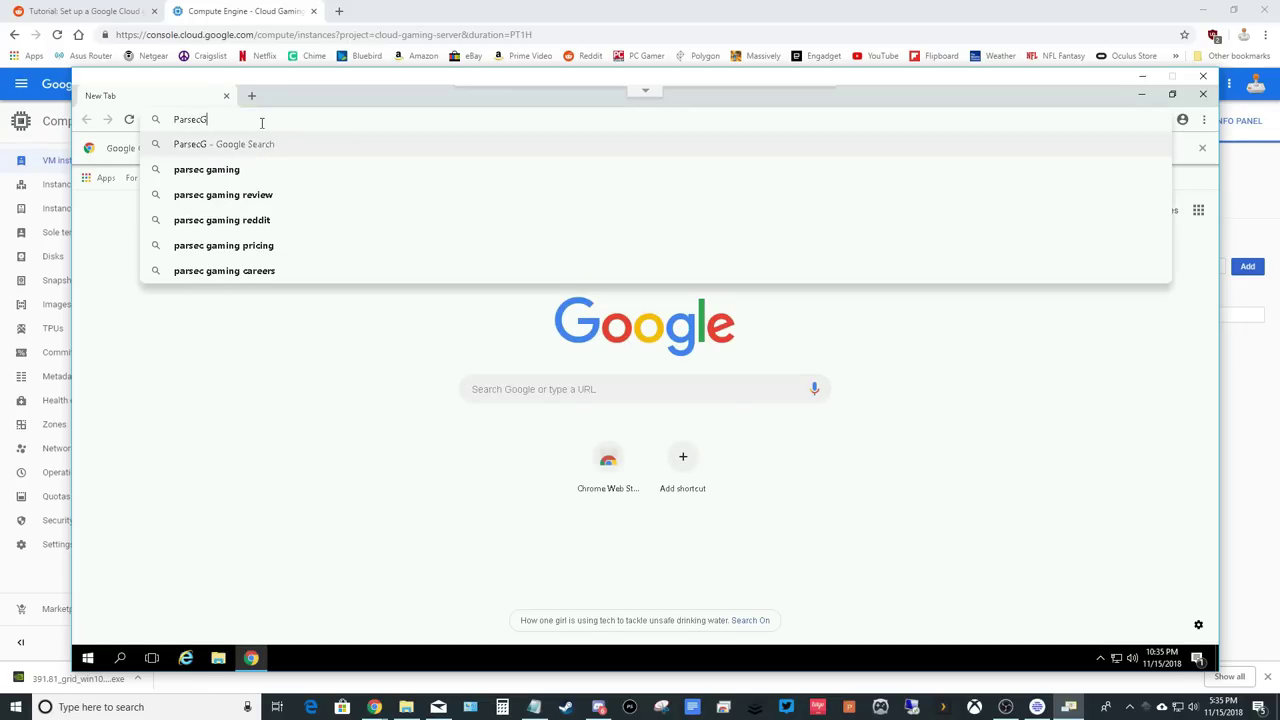
pyautogui.write('aming.com')
pyautogui.press('Return')
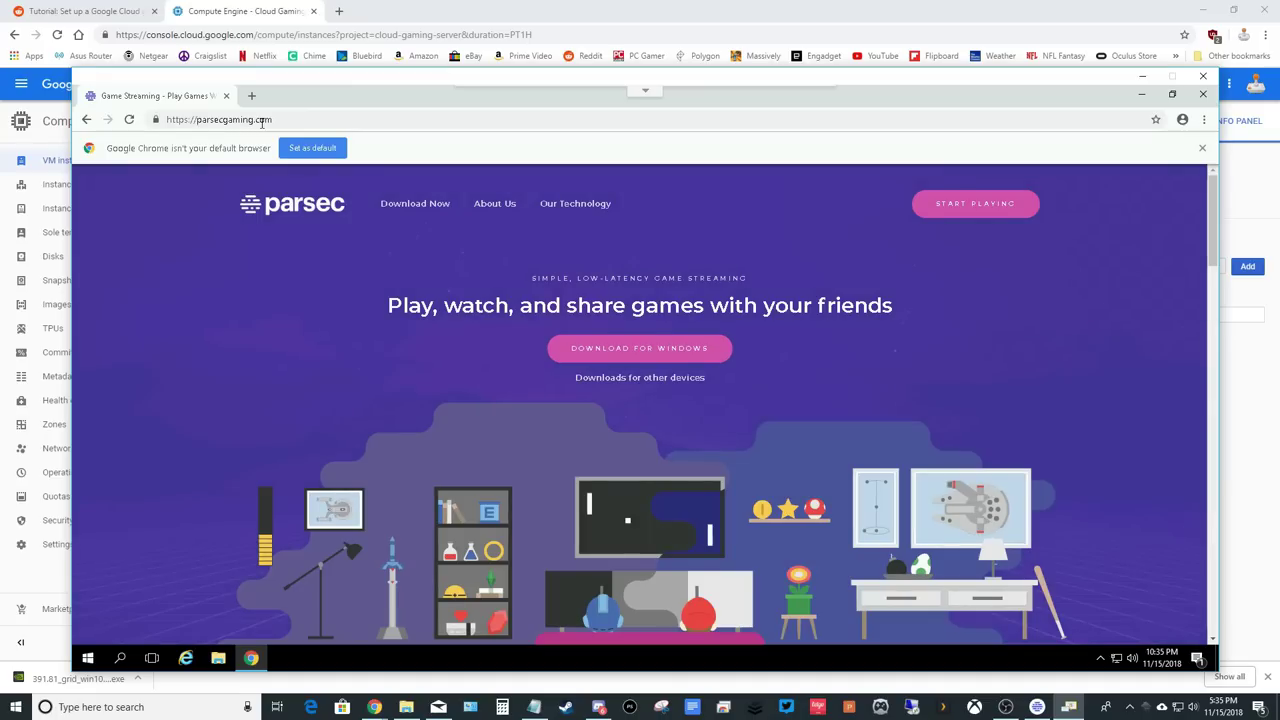
pyautogui.click(647, 350)
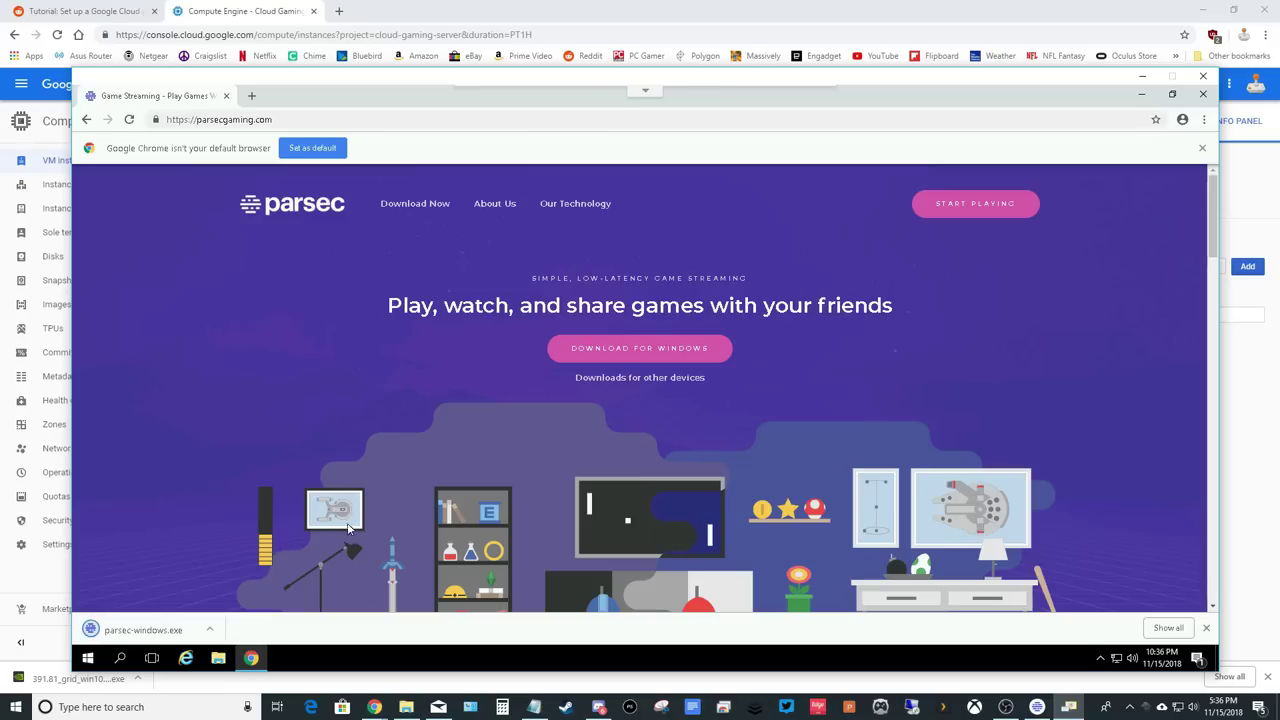
pyautogui.click(134, 630)
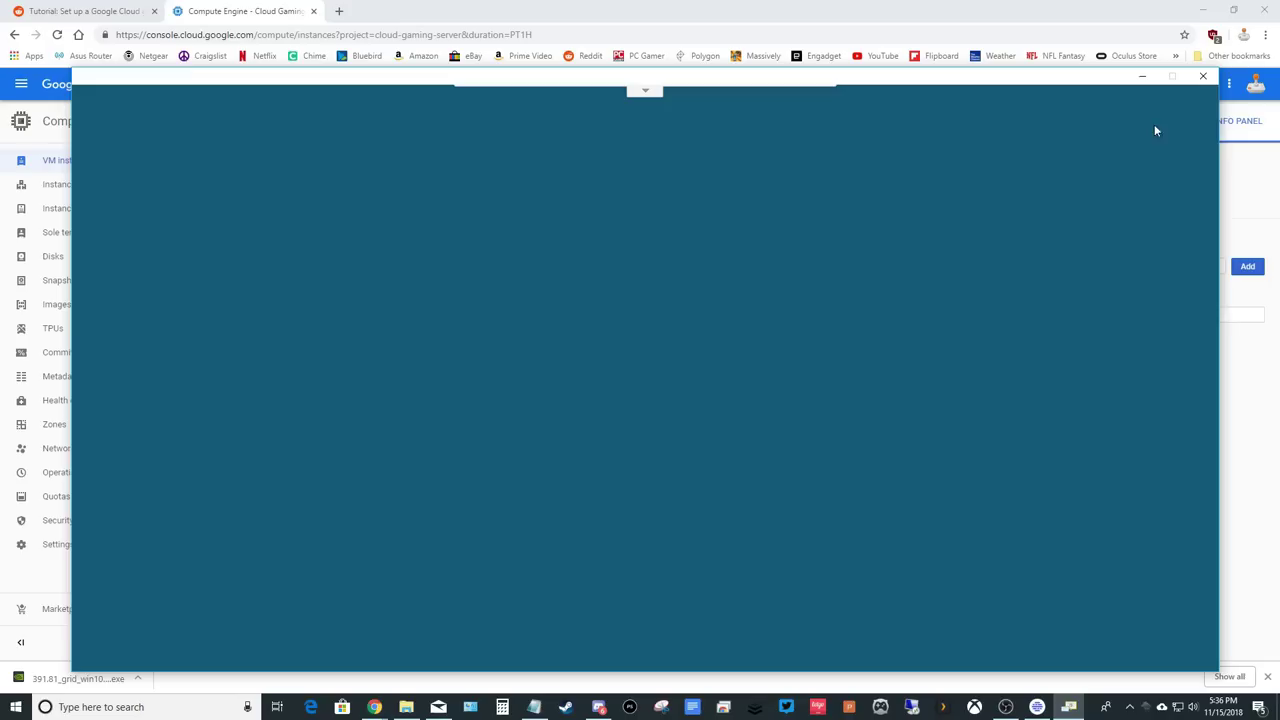
# Approve the UAC prompt, accept controller support, and allow the Parsec driver to install.
pyautogui.click(603, 466)
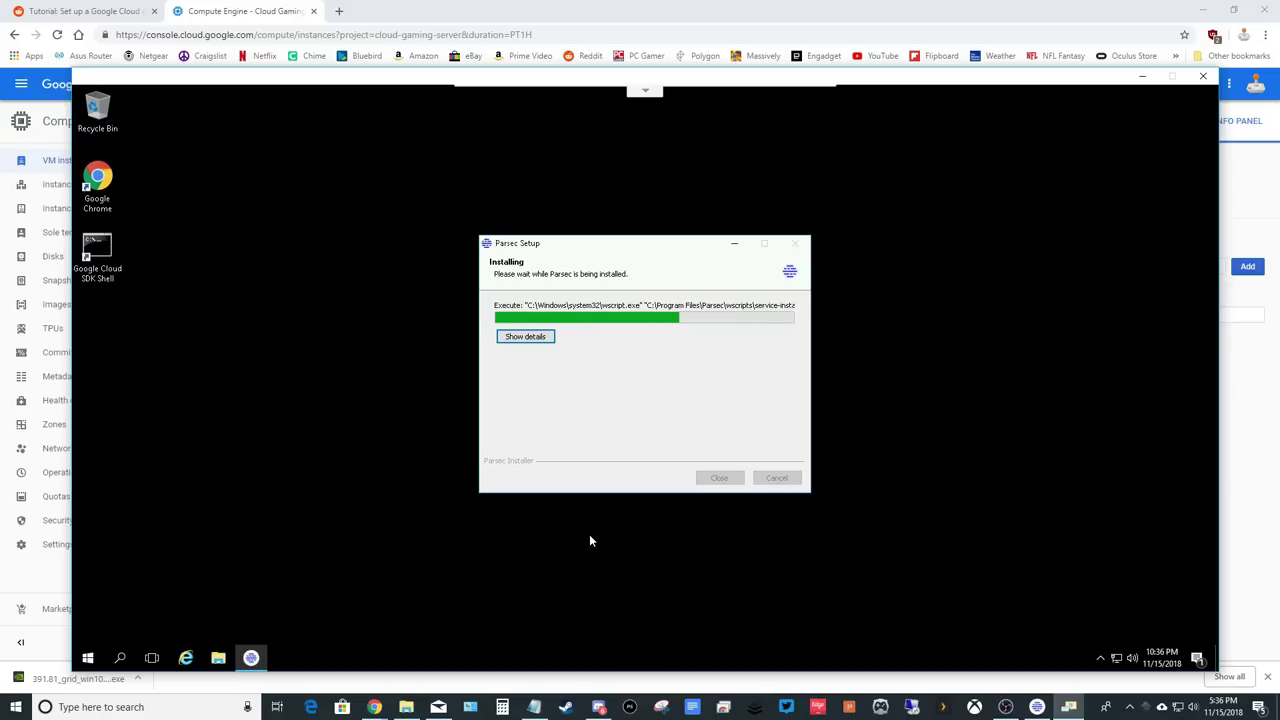
pyautogui.click(698, 427)
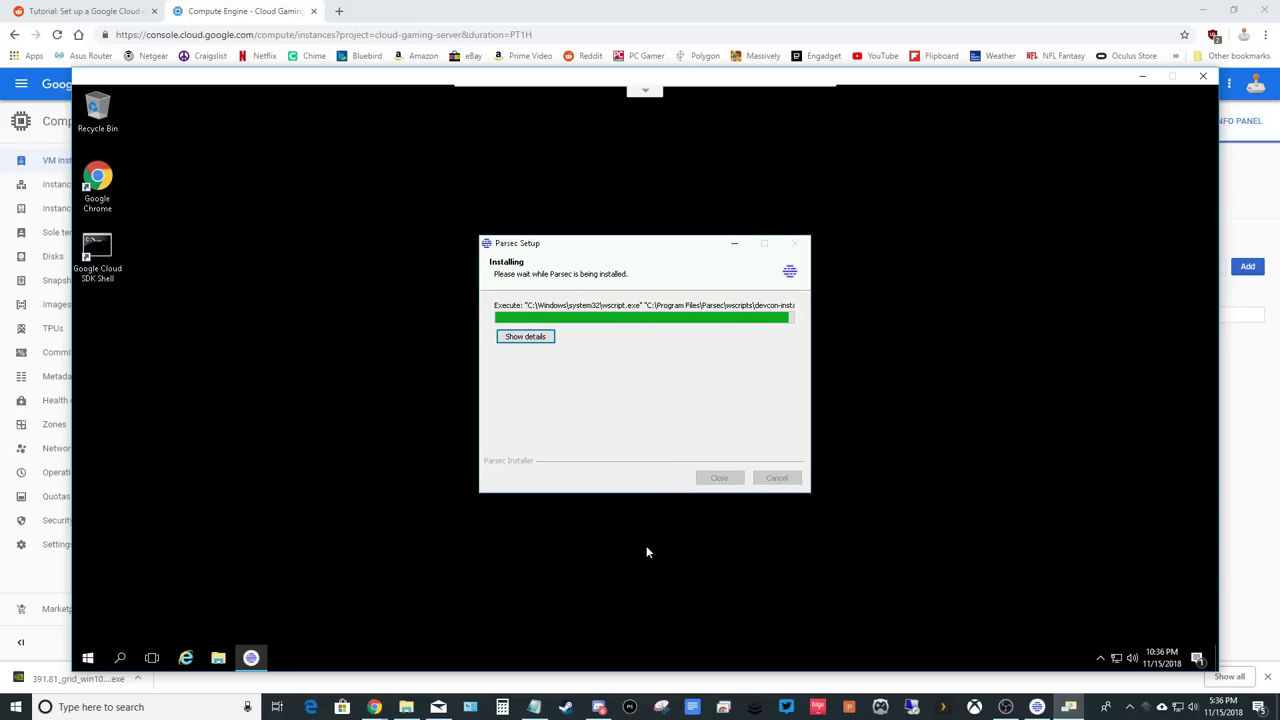
pyautogui.click(700, 372)
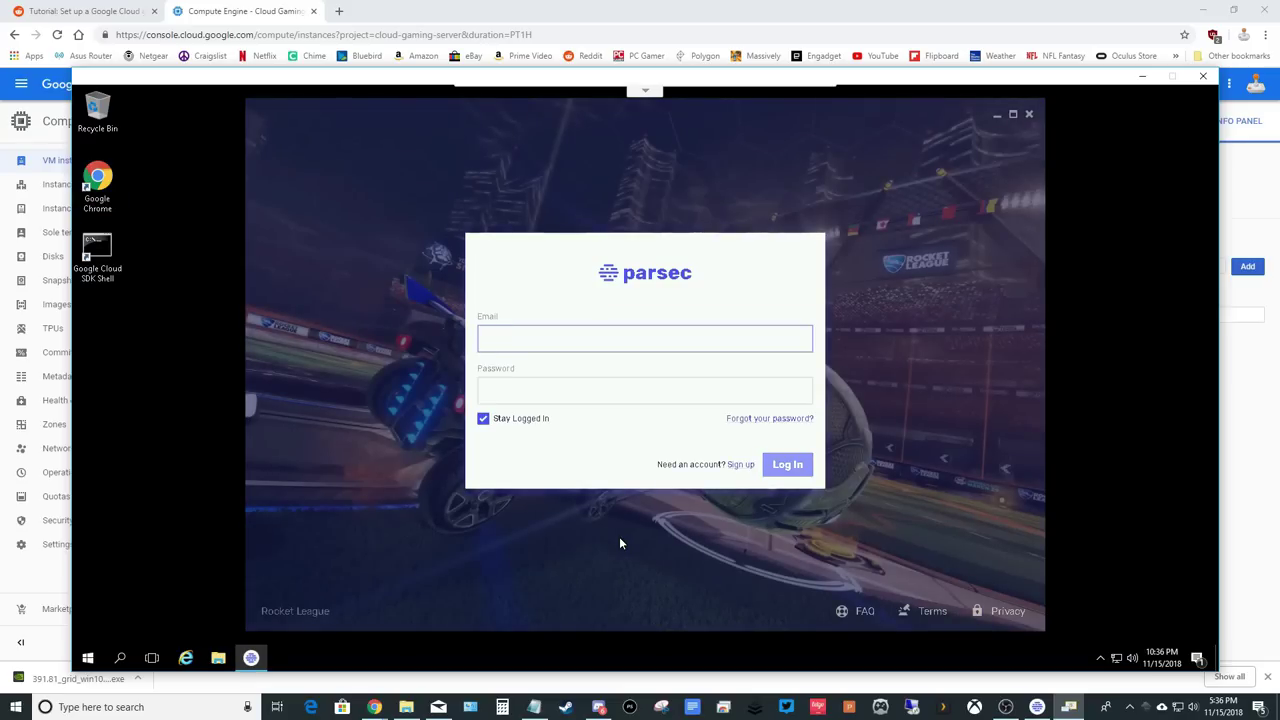
# Sign in to Parsec with the account e-mail and password, then enable hosting.
pyautogui.press('Tab')
pyautogui.write('****')
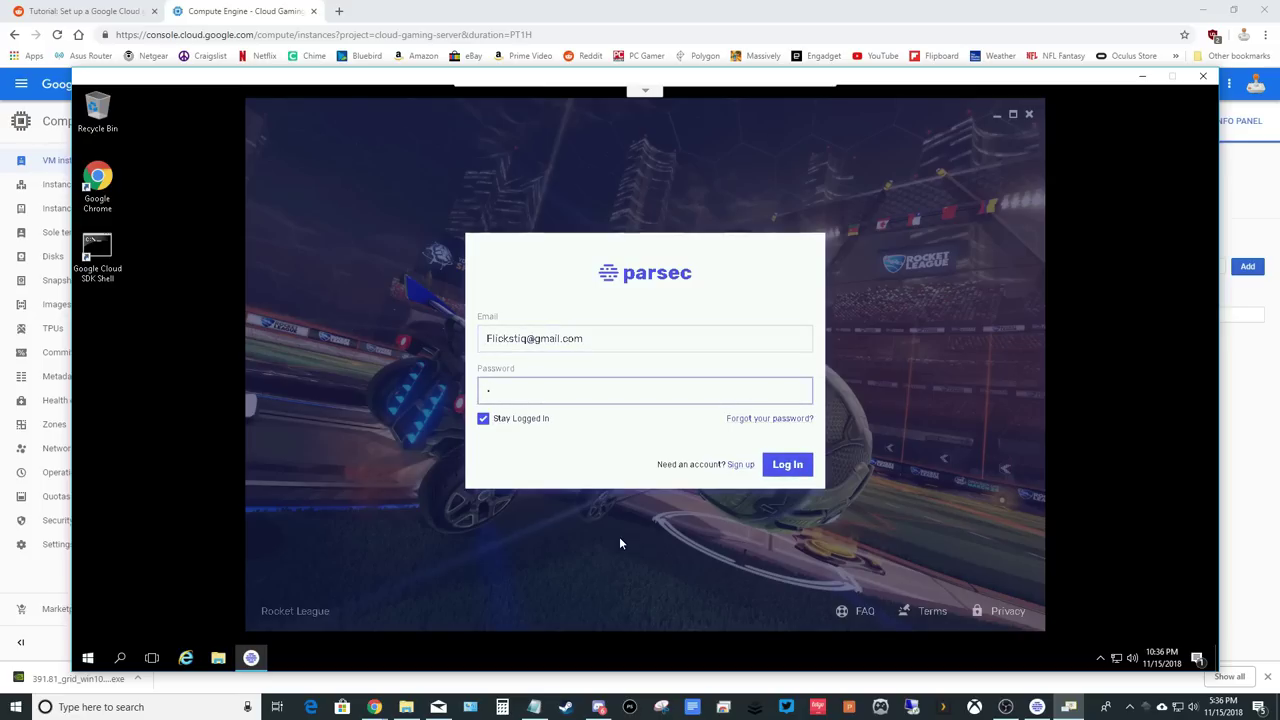
pyautogui.write('*****')
pyautogui.press('Return')
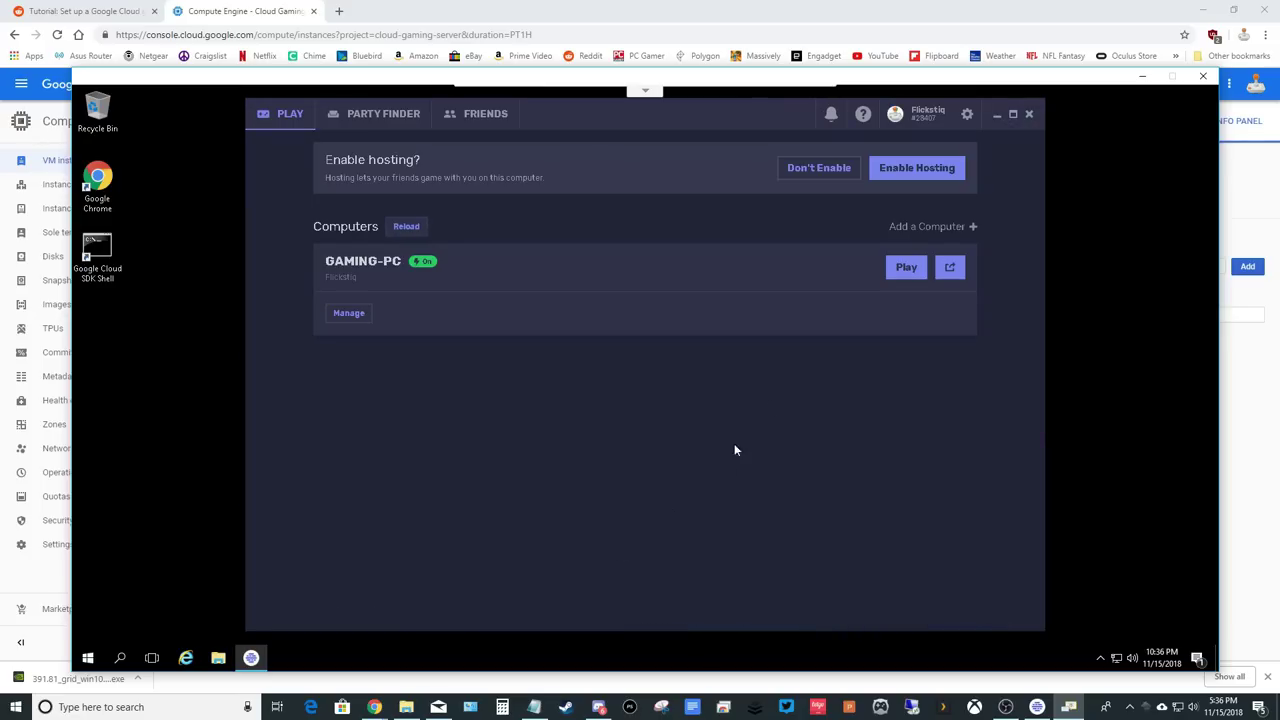
pyautogui.click(916, 172)
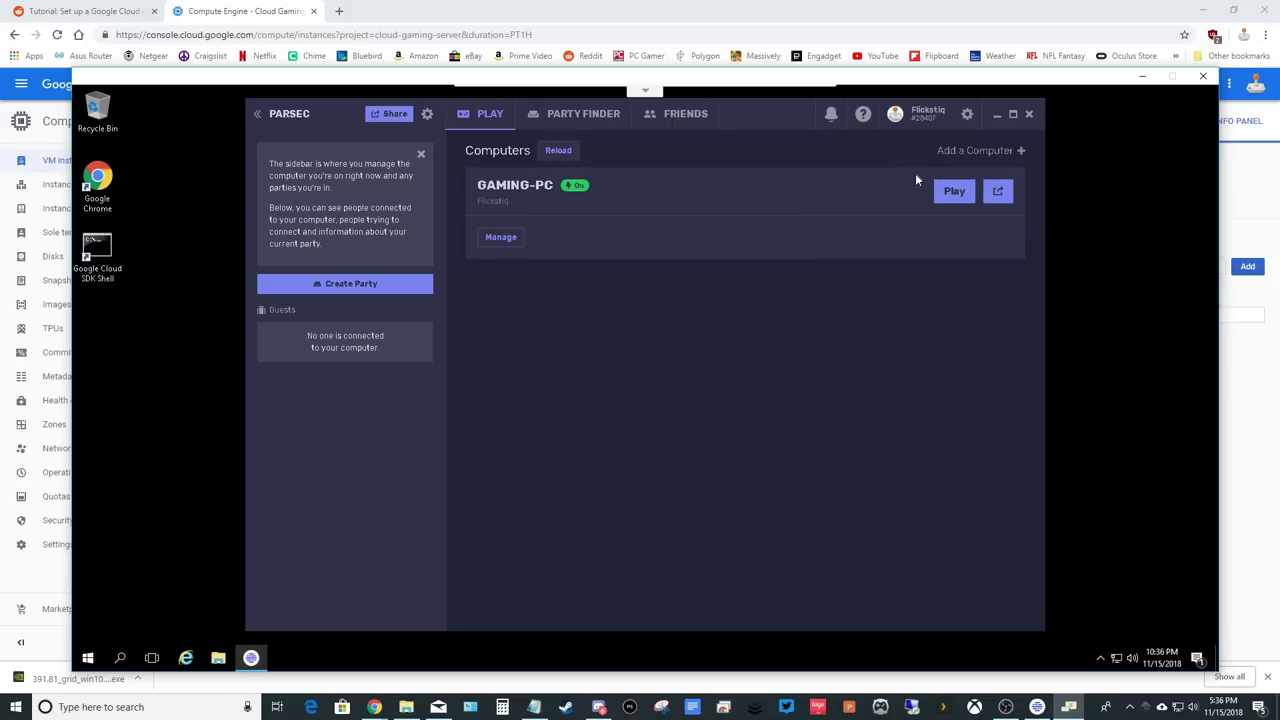
pyautogui.click(967, 114)
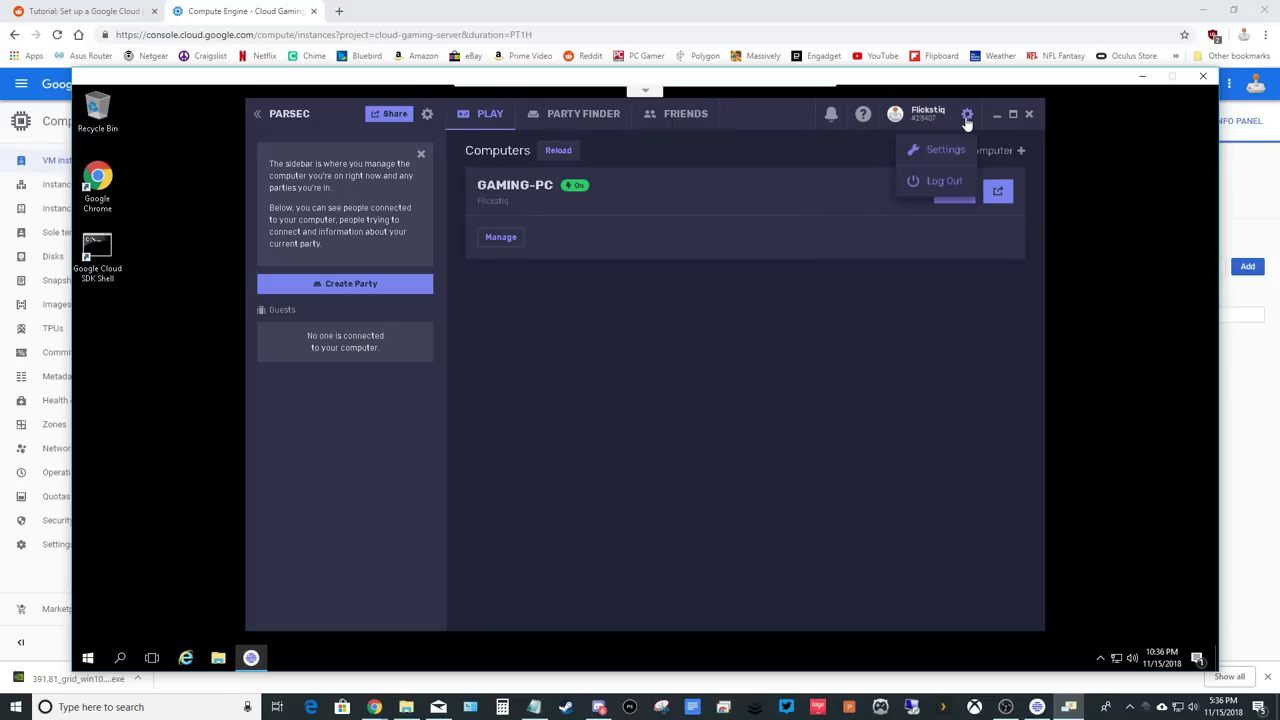
# Set Parsec's Network server start port to 8000 and save.
pyautogui.click(945, 149)
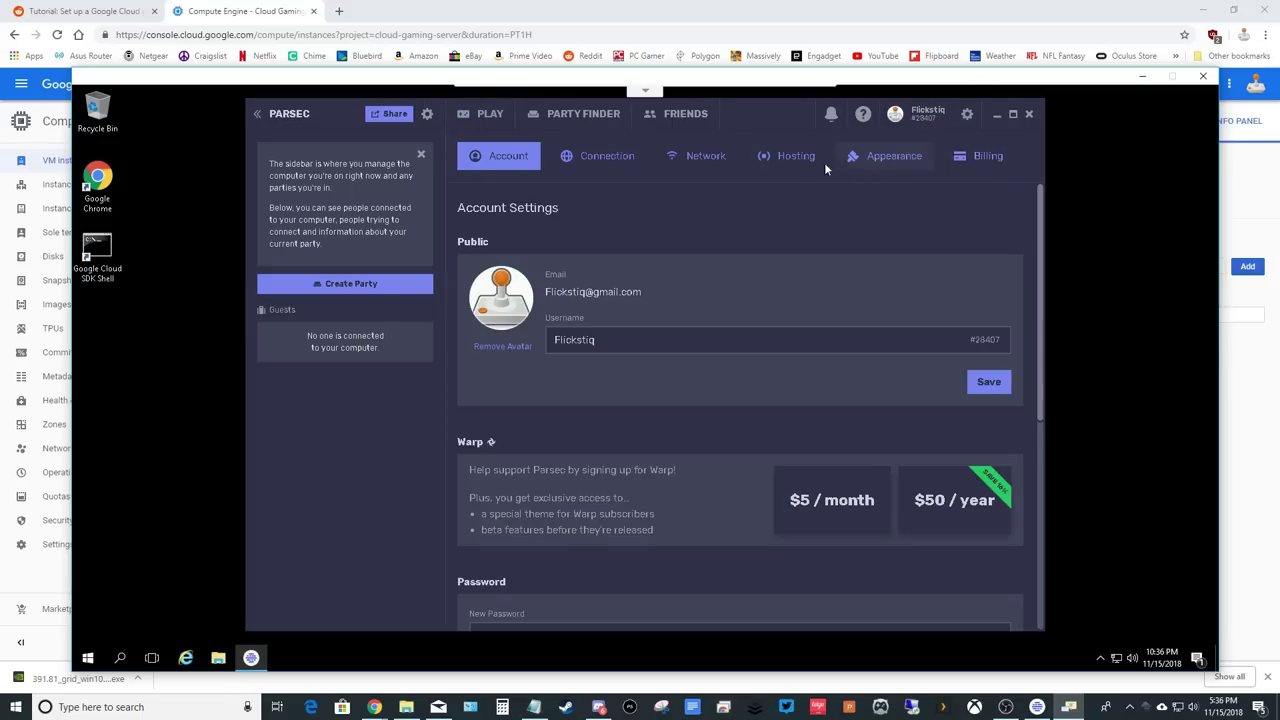
pyautogui.click(623, 159)
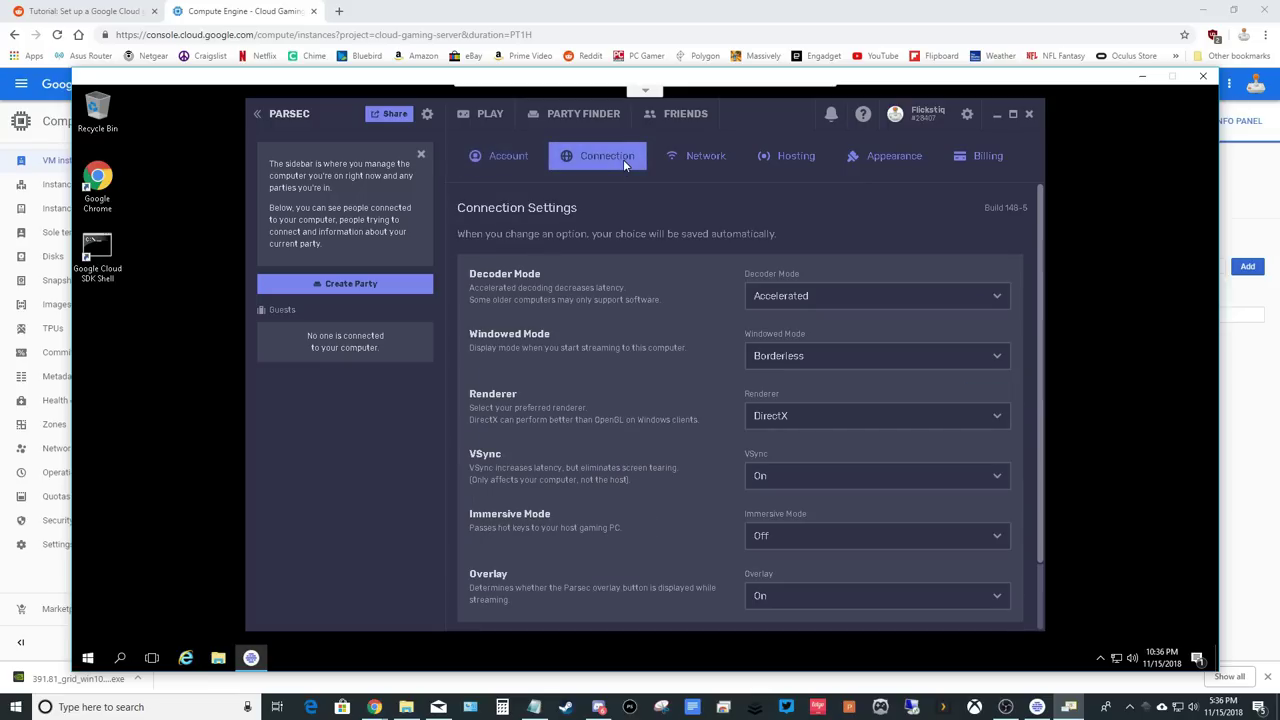
pyautogui.click(697, 160)
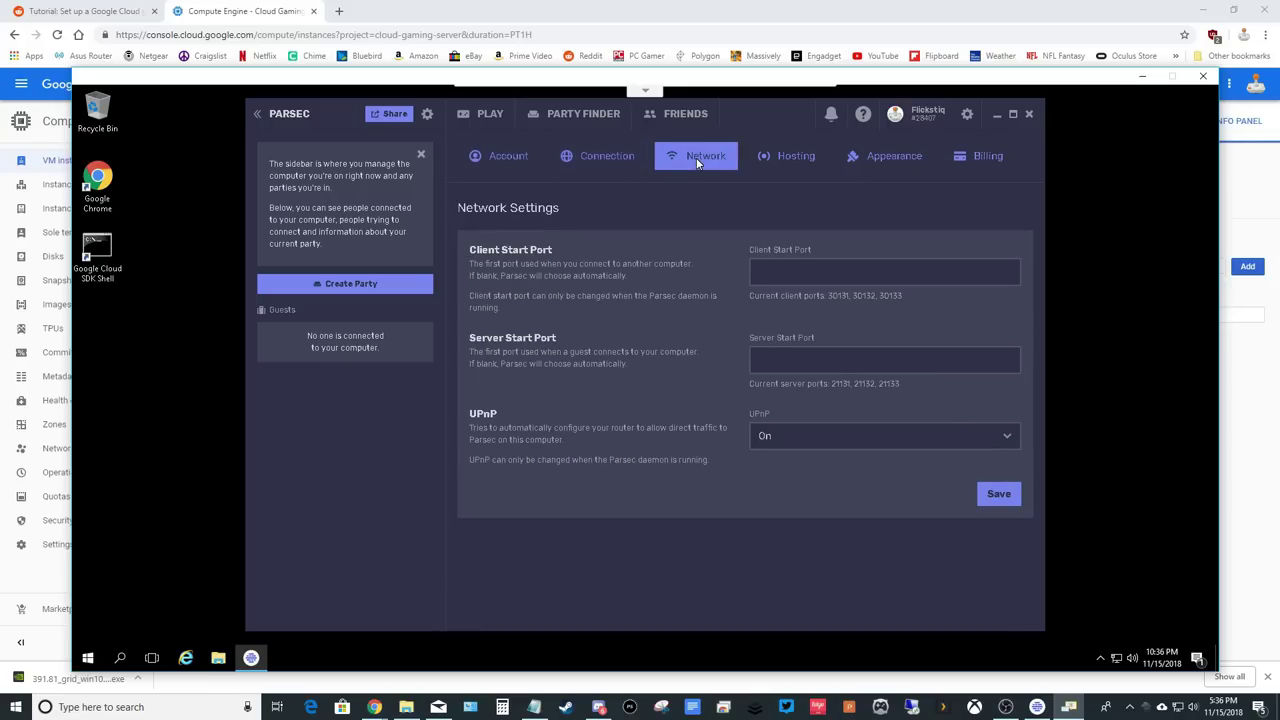
pyautogui.click(755, 360)
pyautogui.write('8000')
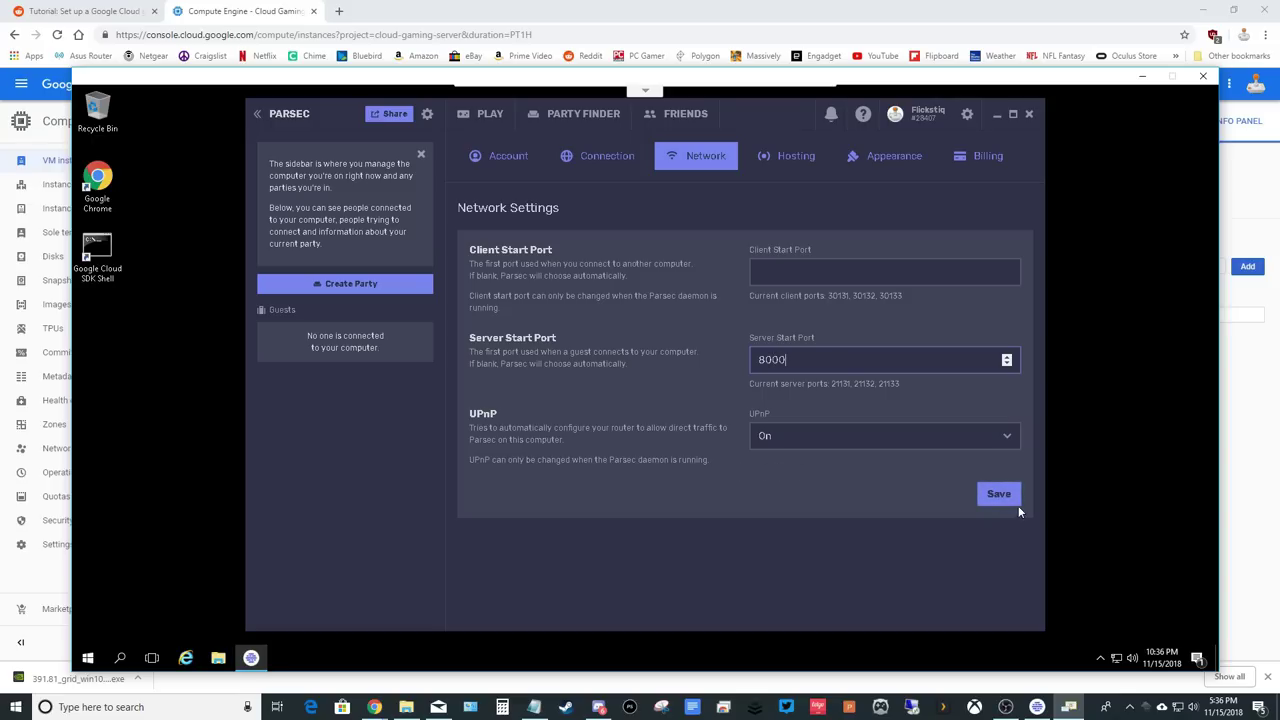
pyautogui.click(1012, 497)
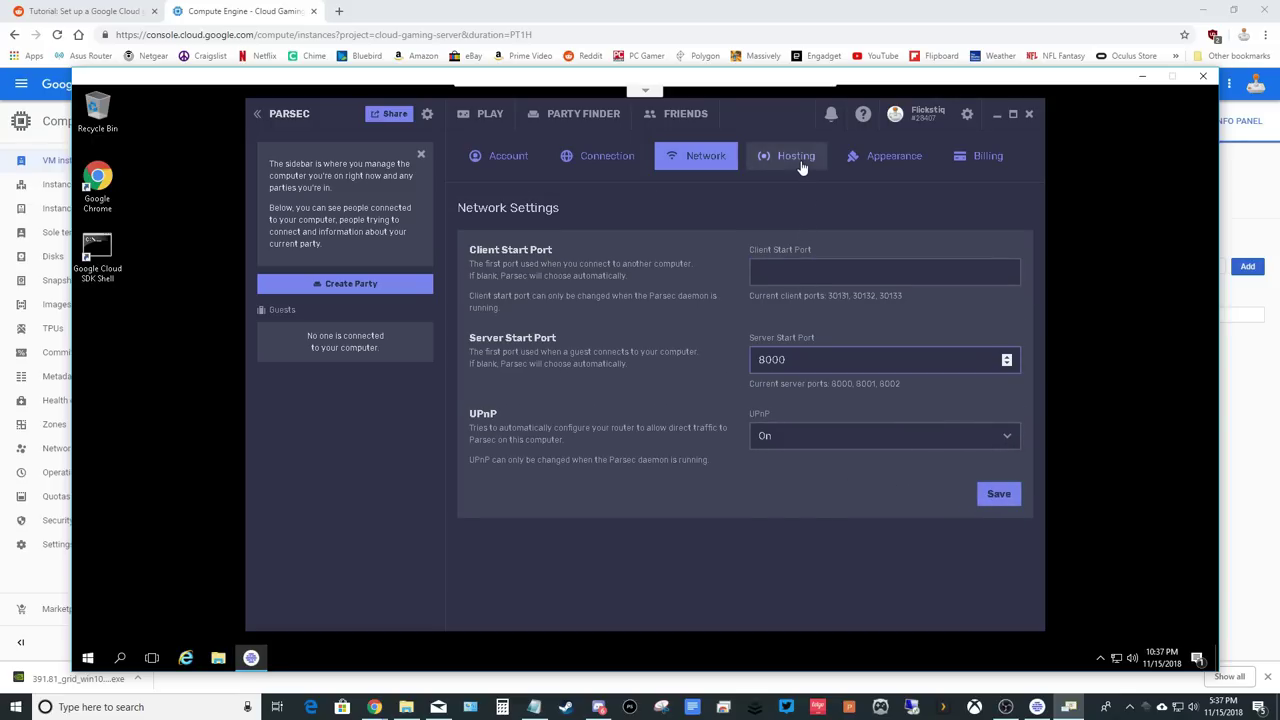
# In Hosting, keep Generic PnP Monitor, set bandwidth to 30 Mbps, echo cancelling Off, then close Parsec.
pyautogui.click(801, 166)
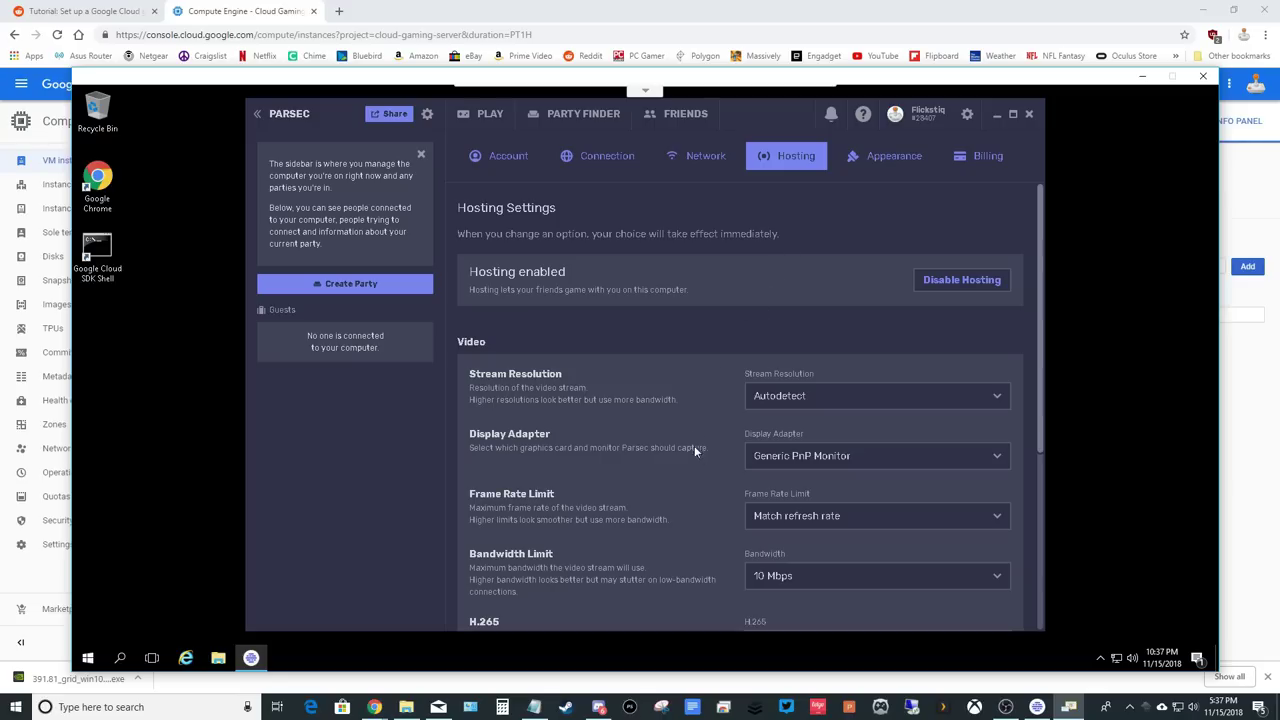
pyautogui.click(910, 457)
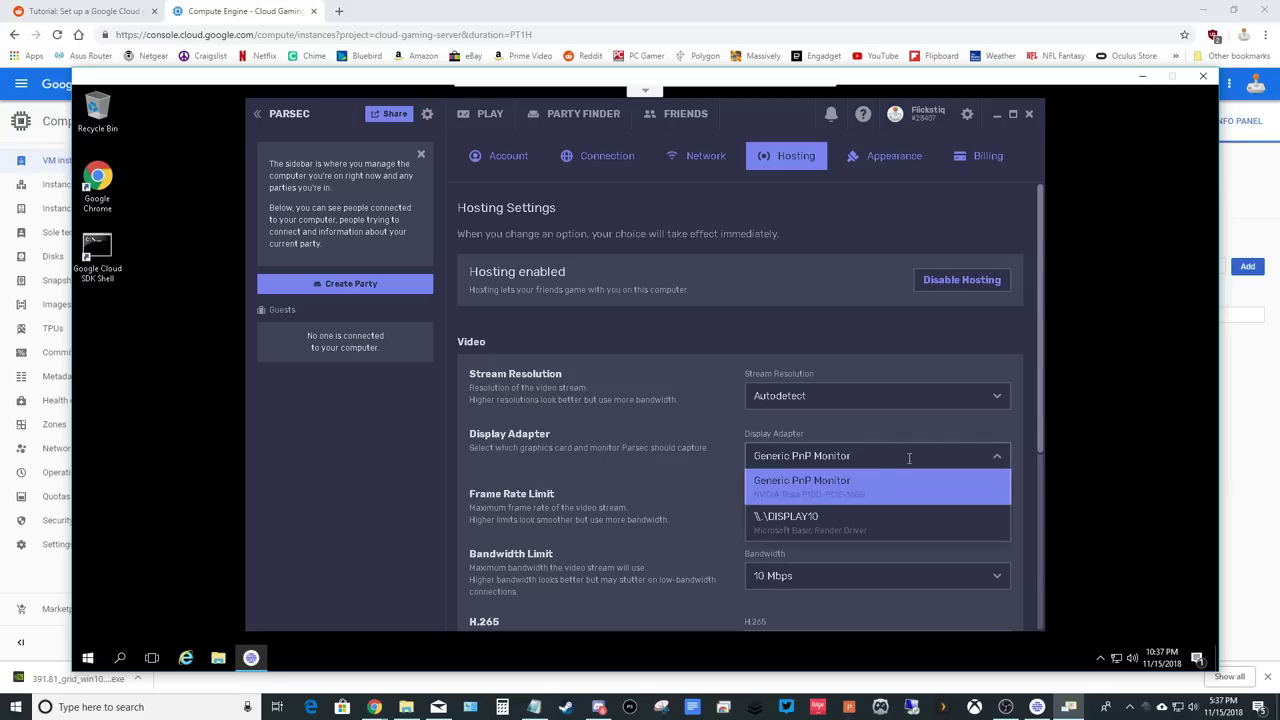
pyautogui.click(813, 484)
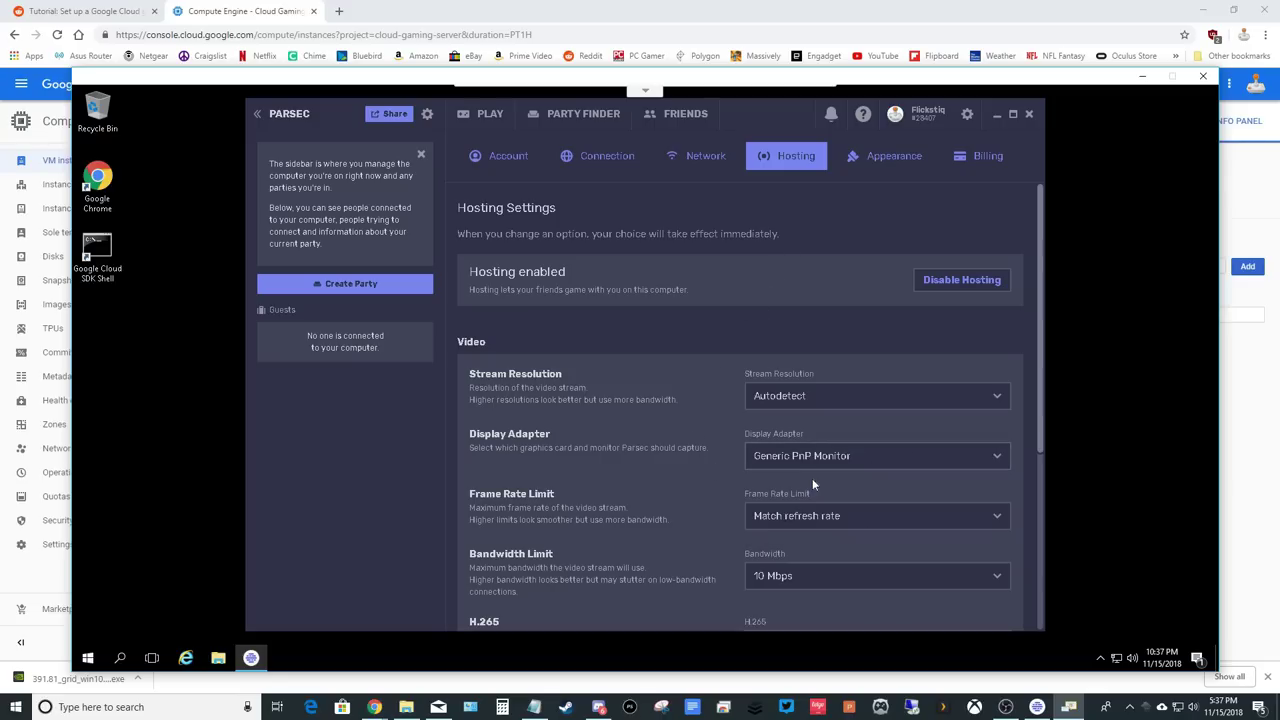
pyautogui.scroll(-2, 726, 485)
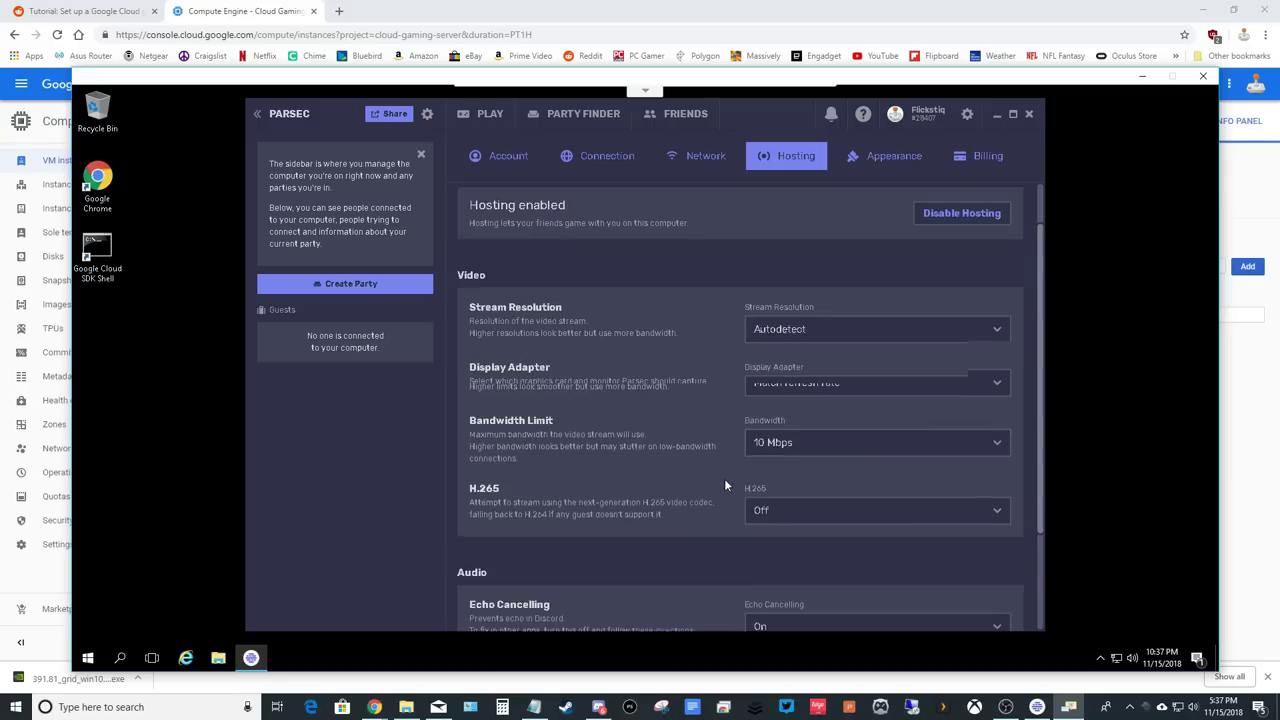
pyautogui.click(858, 385)
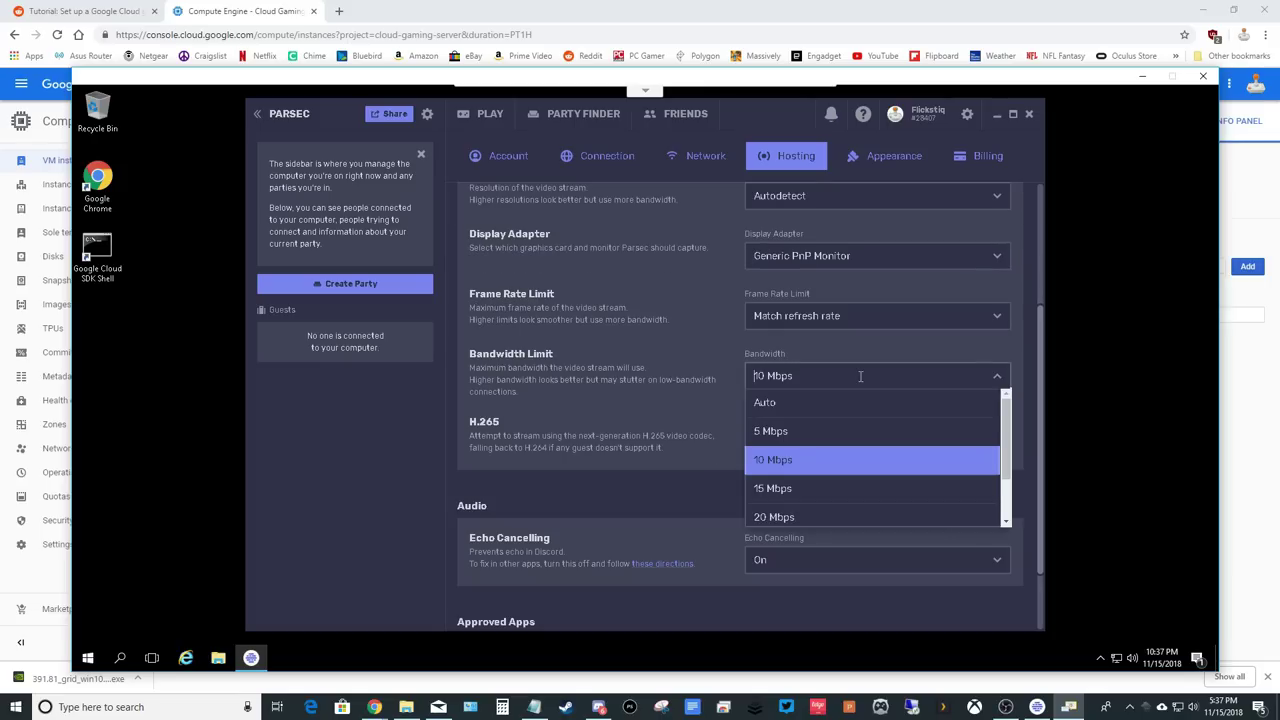
pyautogui.scroll(-1, 820, 493)
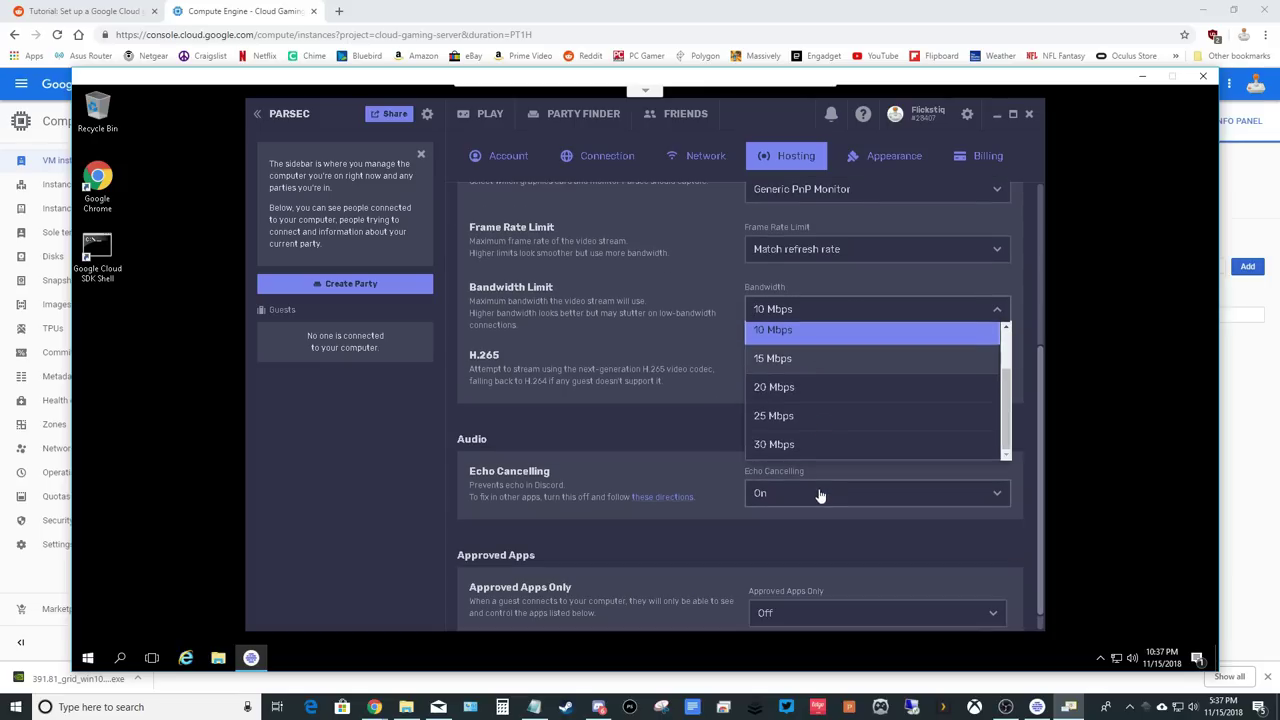
pyautogui.click(798, 445)
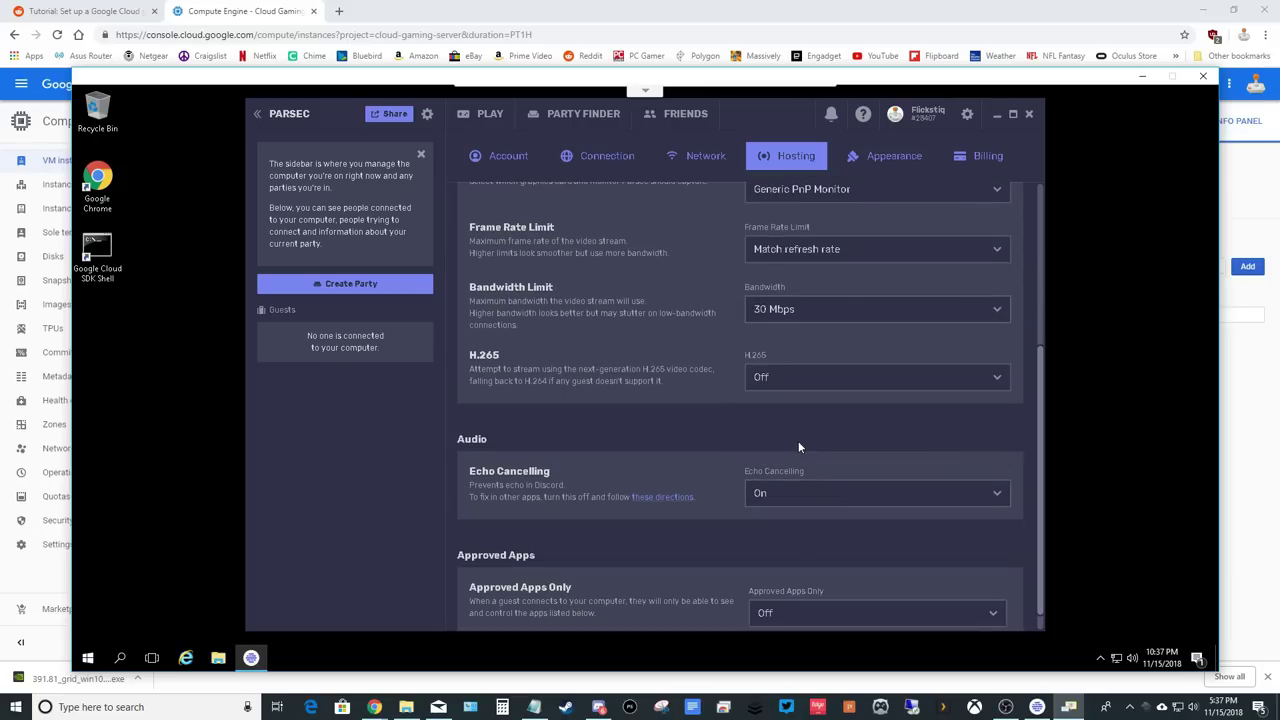
pyautogui.click(830, 494)
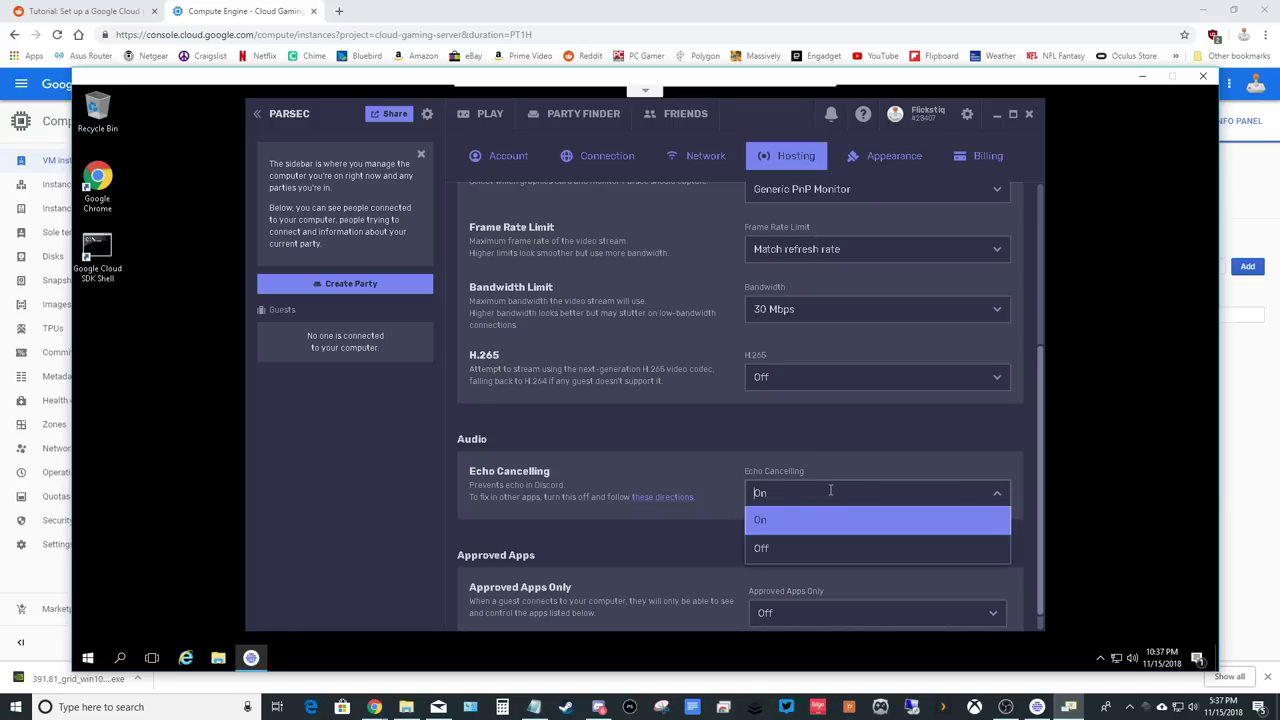
pyautogui.click(795, 550)
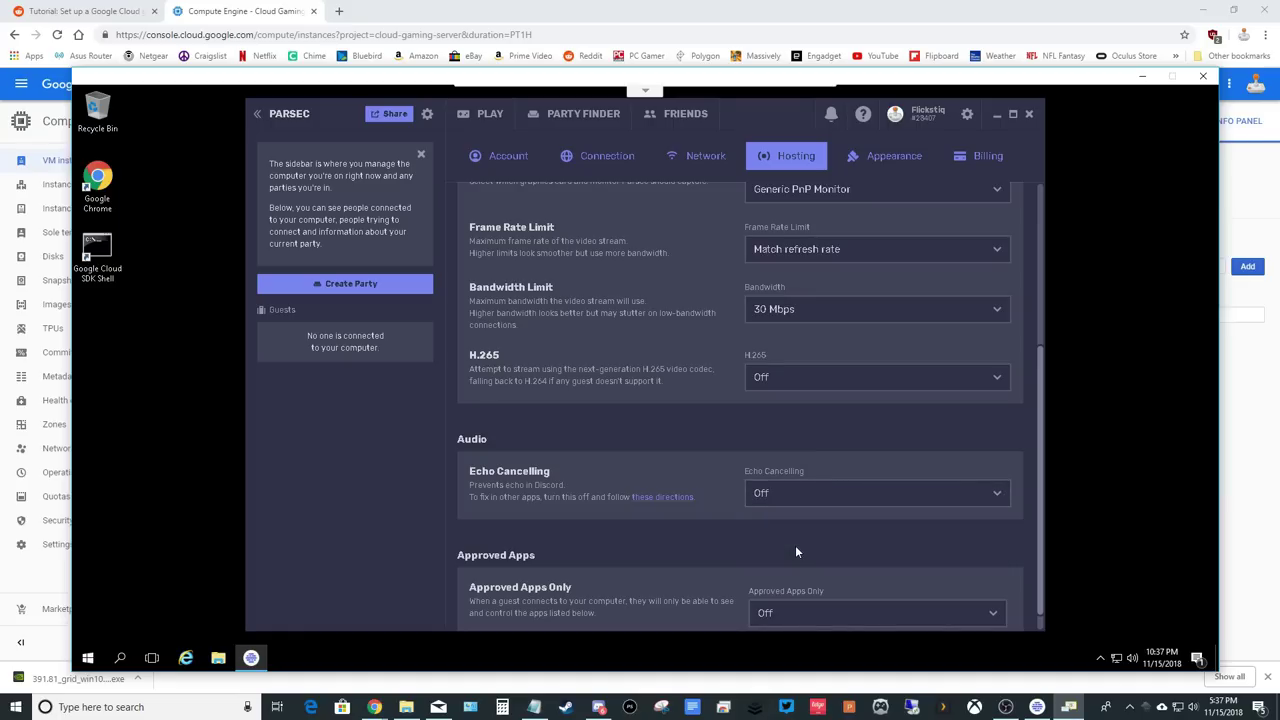
pyautogui.click(1027, 116)
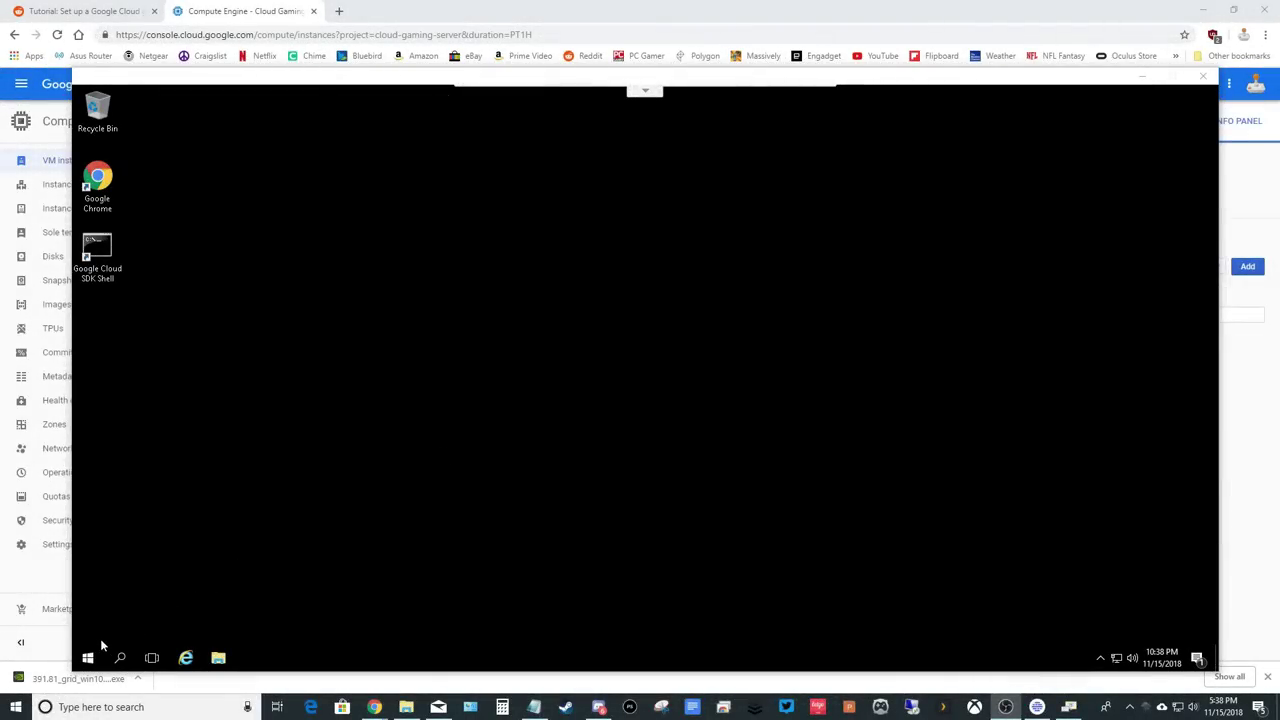
# Open shell:startup from Run, drag a Parsec shortcut into the Startup folder, and close it.
pyautogui.rightClick(87, 657)
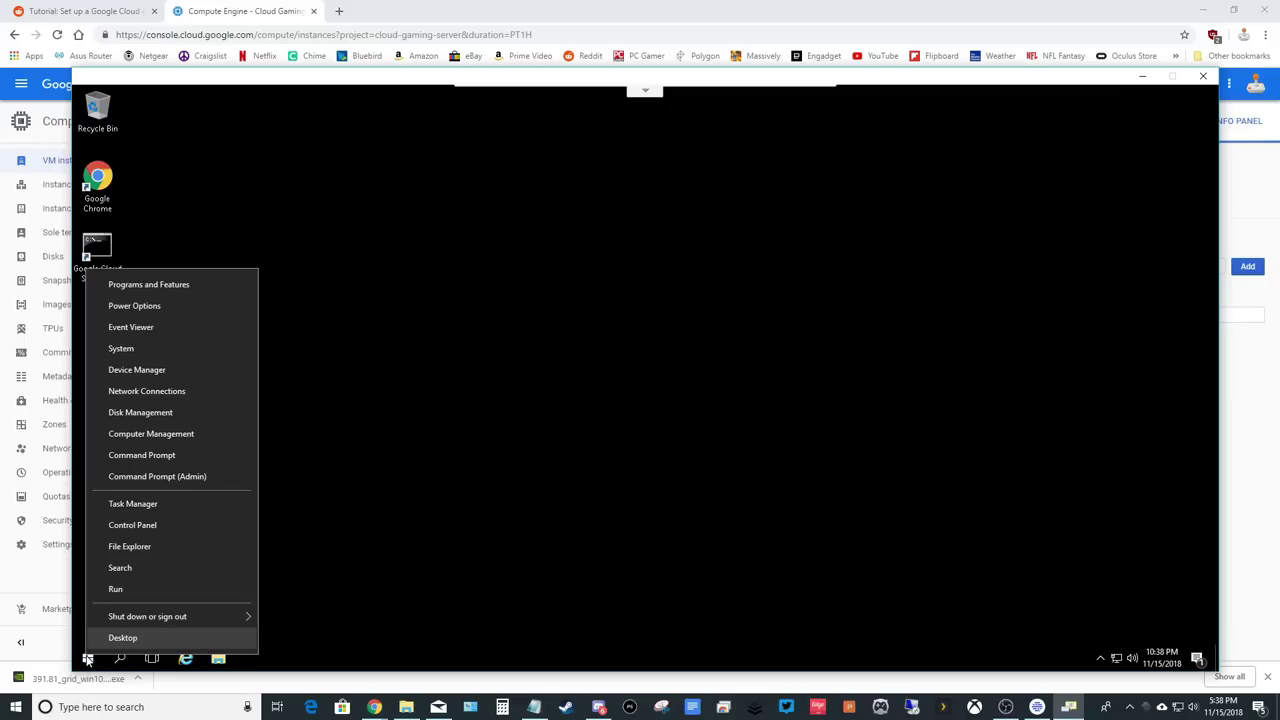
pyautogui.click(128, 590)
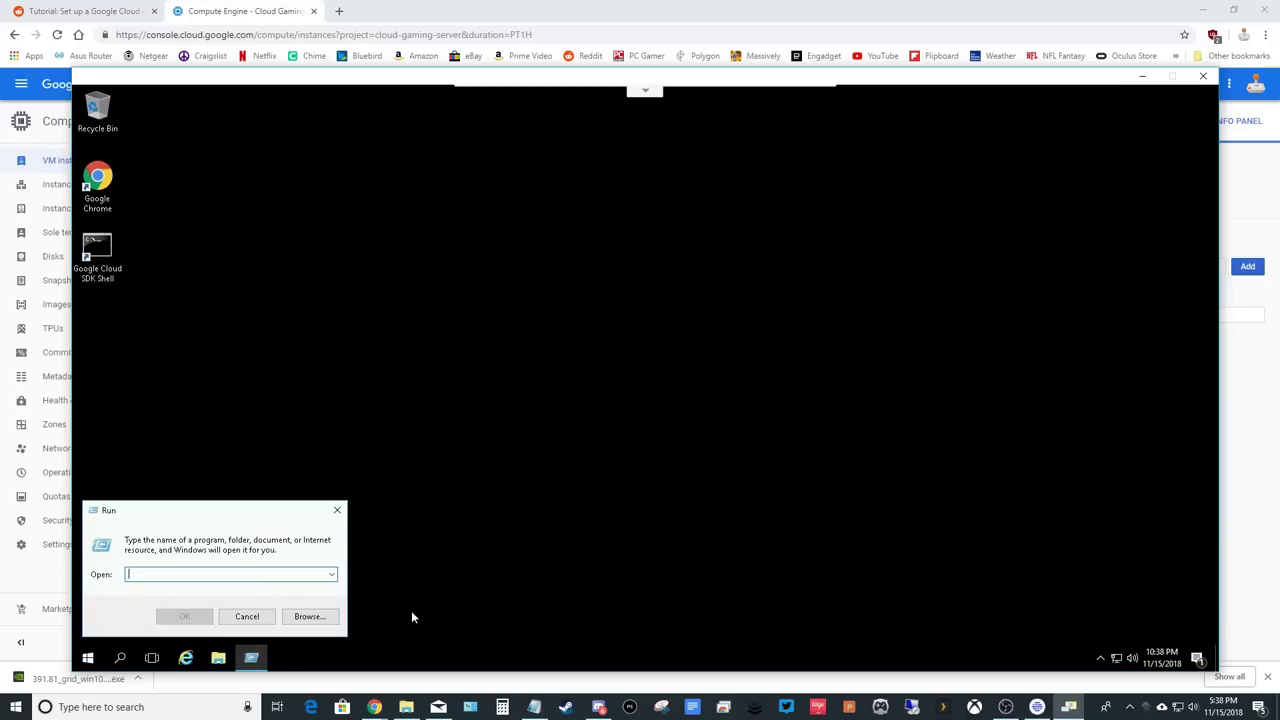
pyautogui.write('shell')
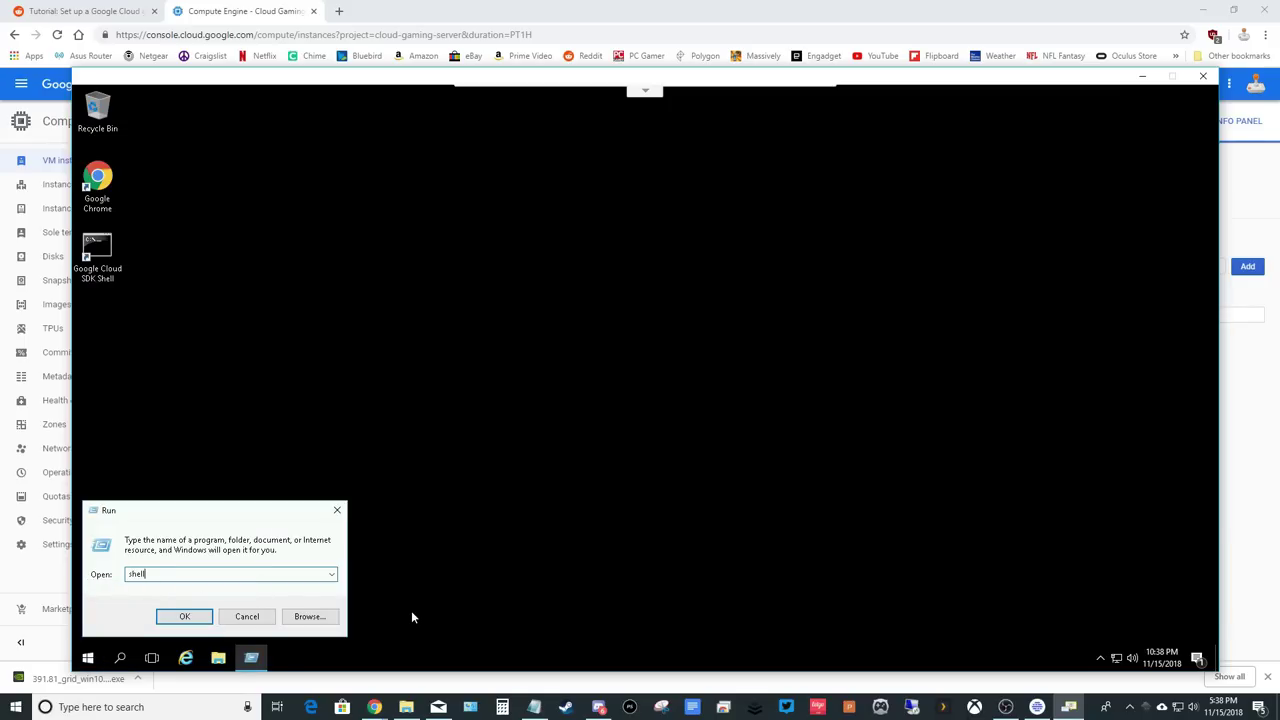
pyautogui.write(':startup')
pyautogui.press('Return')
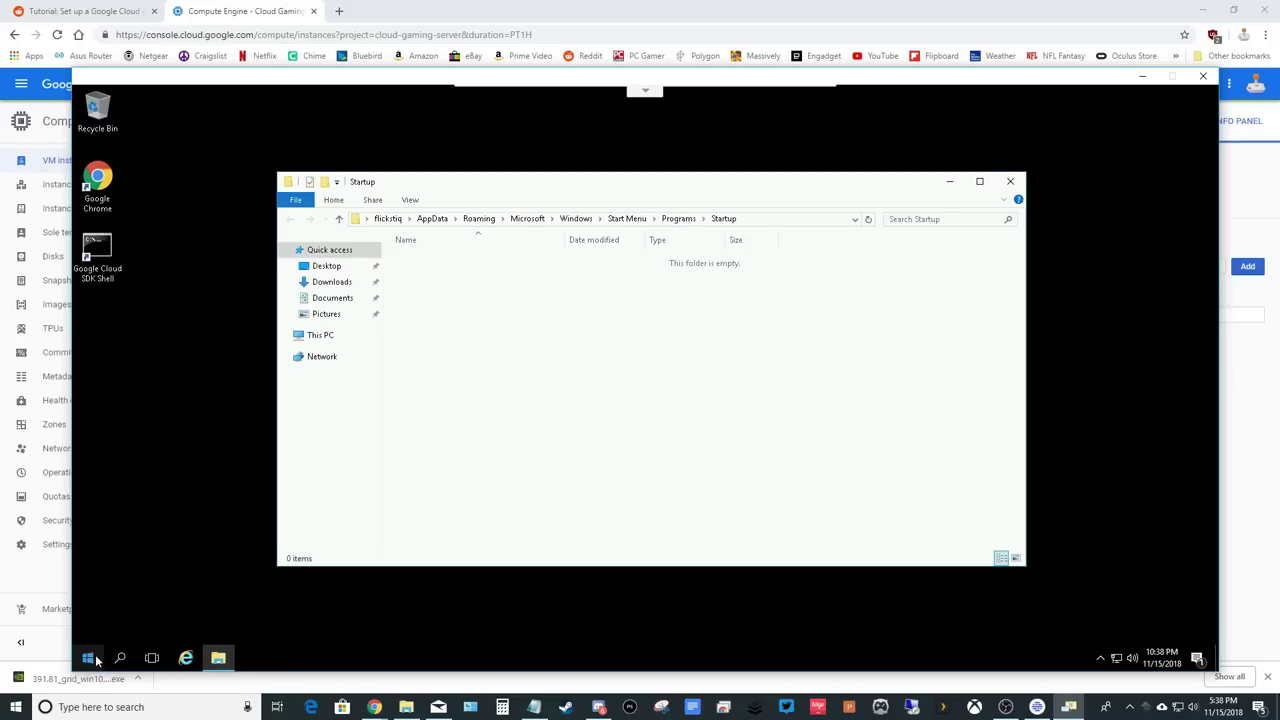
pyautogui.click(95, 659)
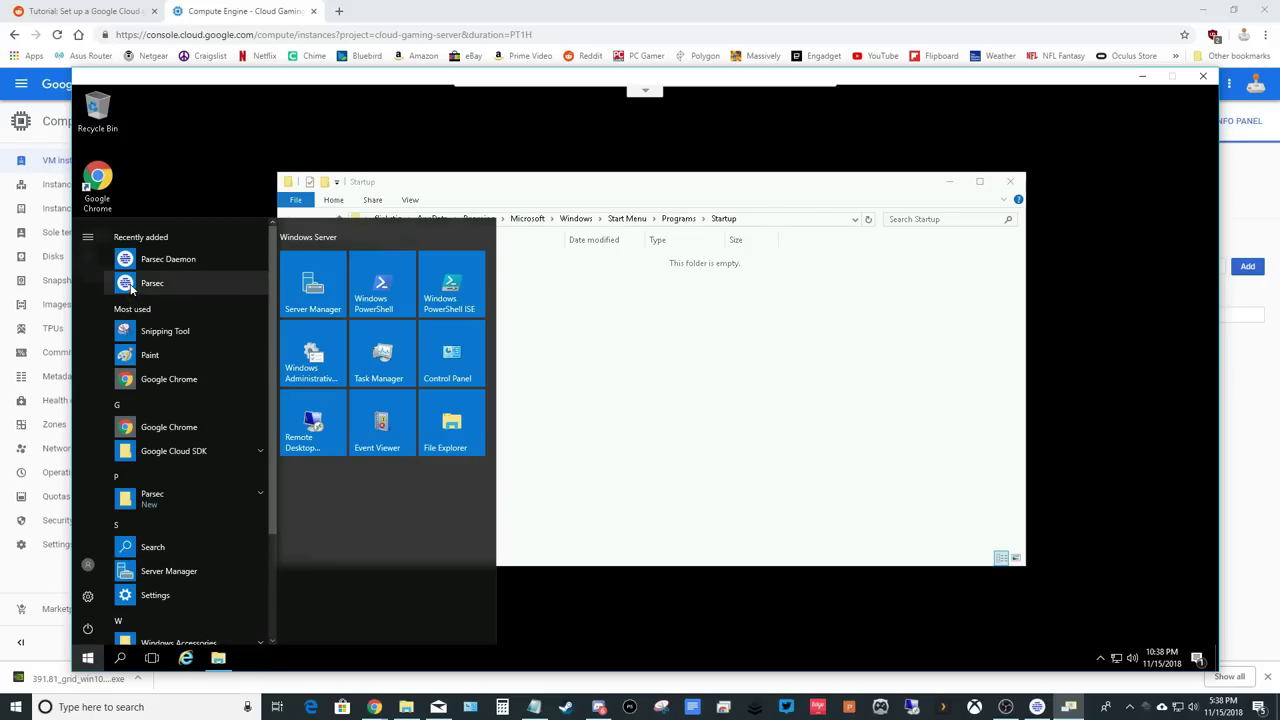
pyautogui.moveTo(131, 289); pyautogui.dragTo(451, 326)
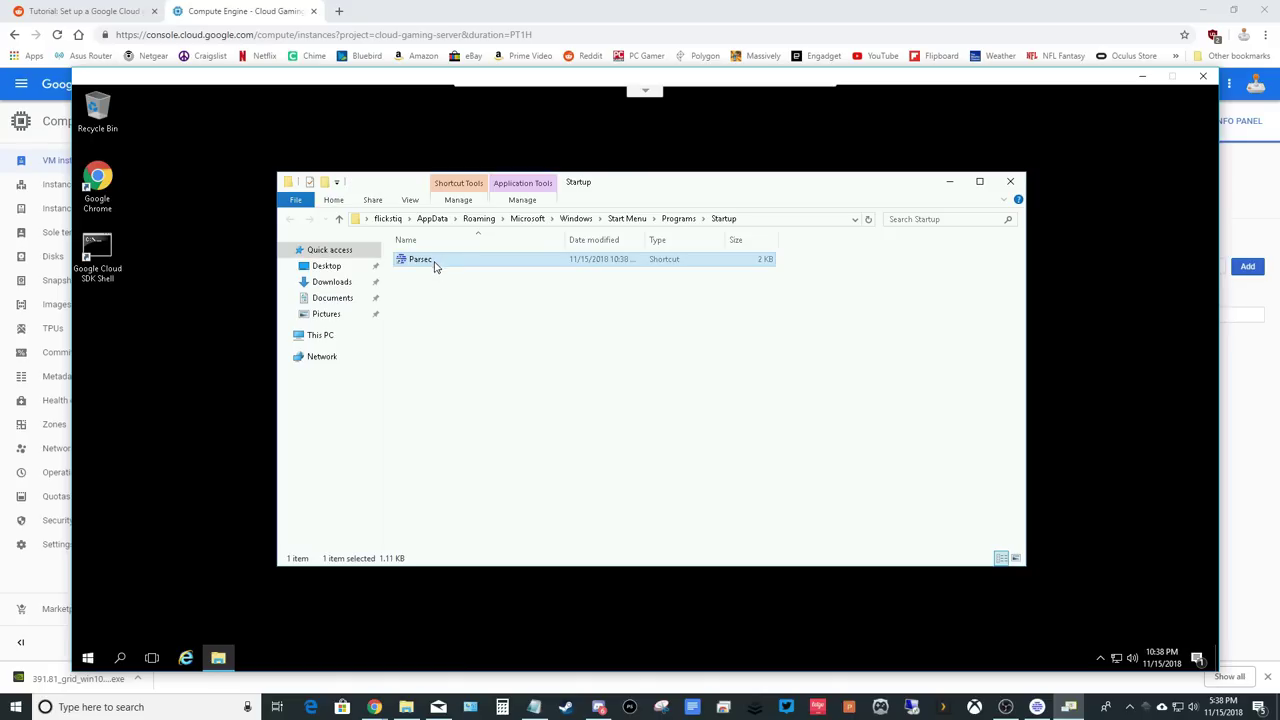
pyautogui.click(1011, 182)
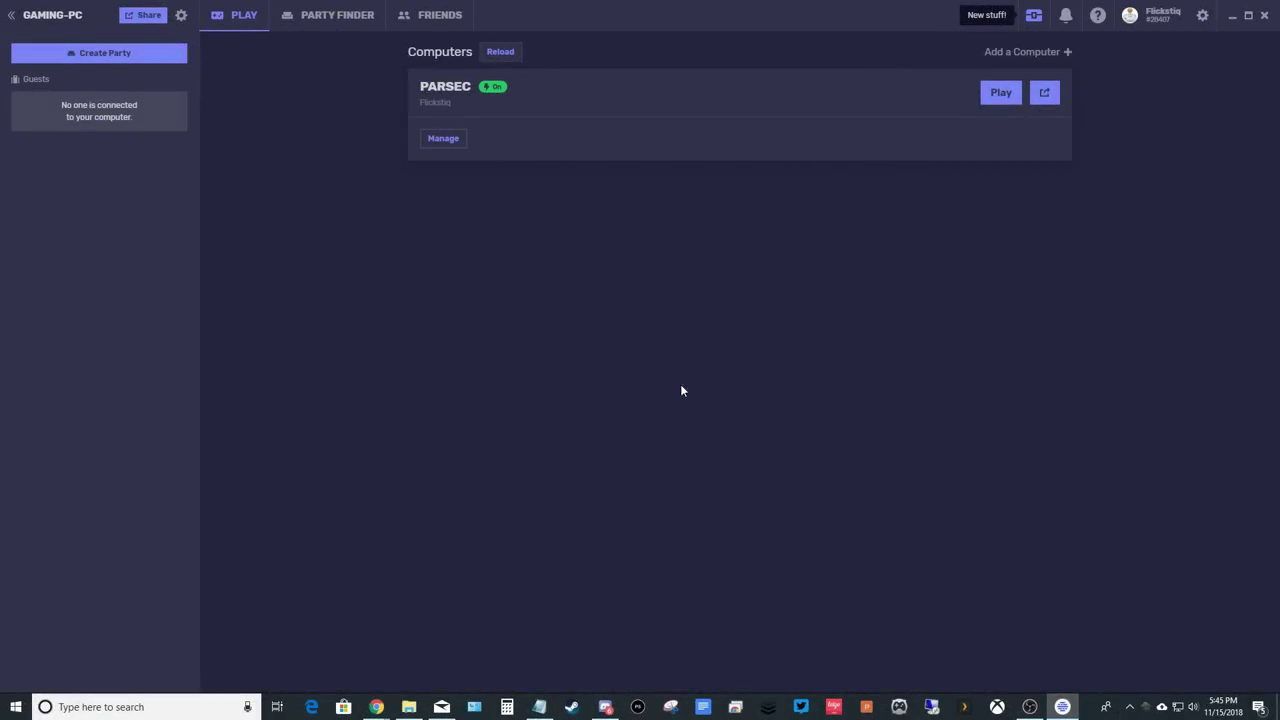
# Start a Parsec session from the local client to the PARSEC cloud computer.
pyautogui.click(1000, 98)
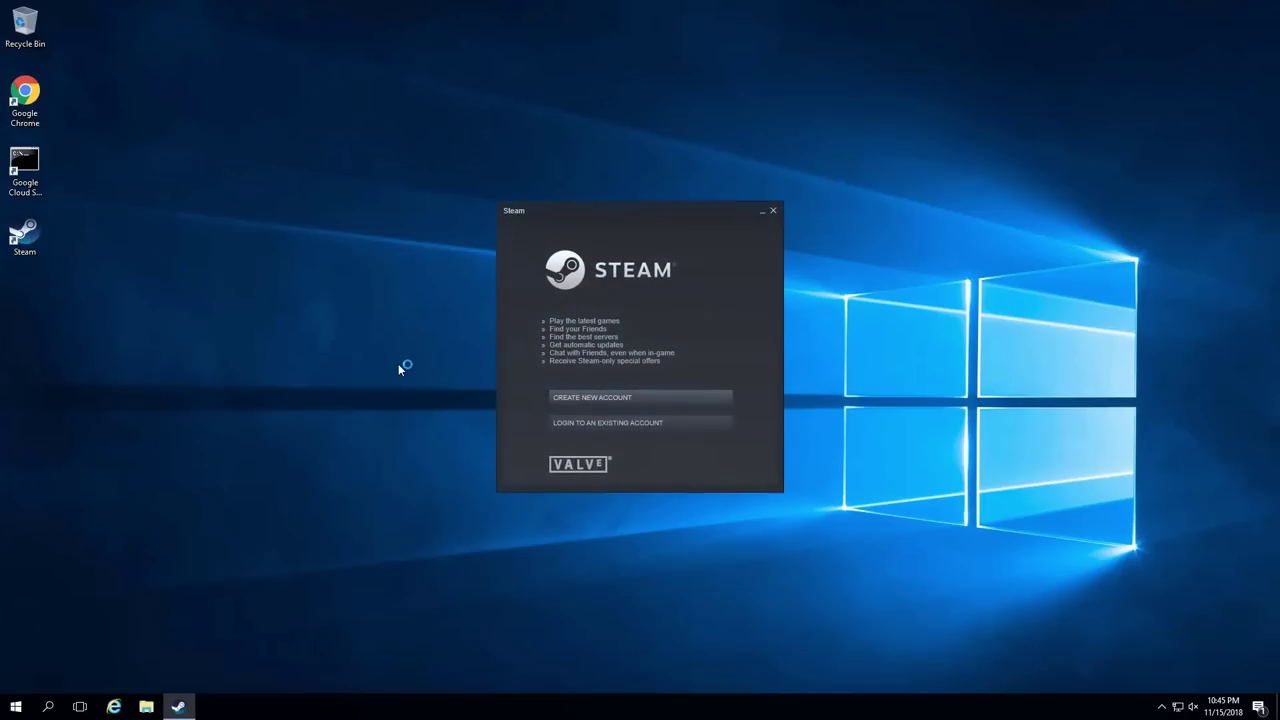
# Choose to log in to an existing Steam account and enter the account credentials.
pyautogui.click(614, 422)
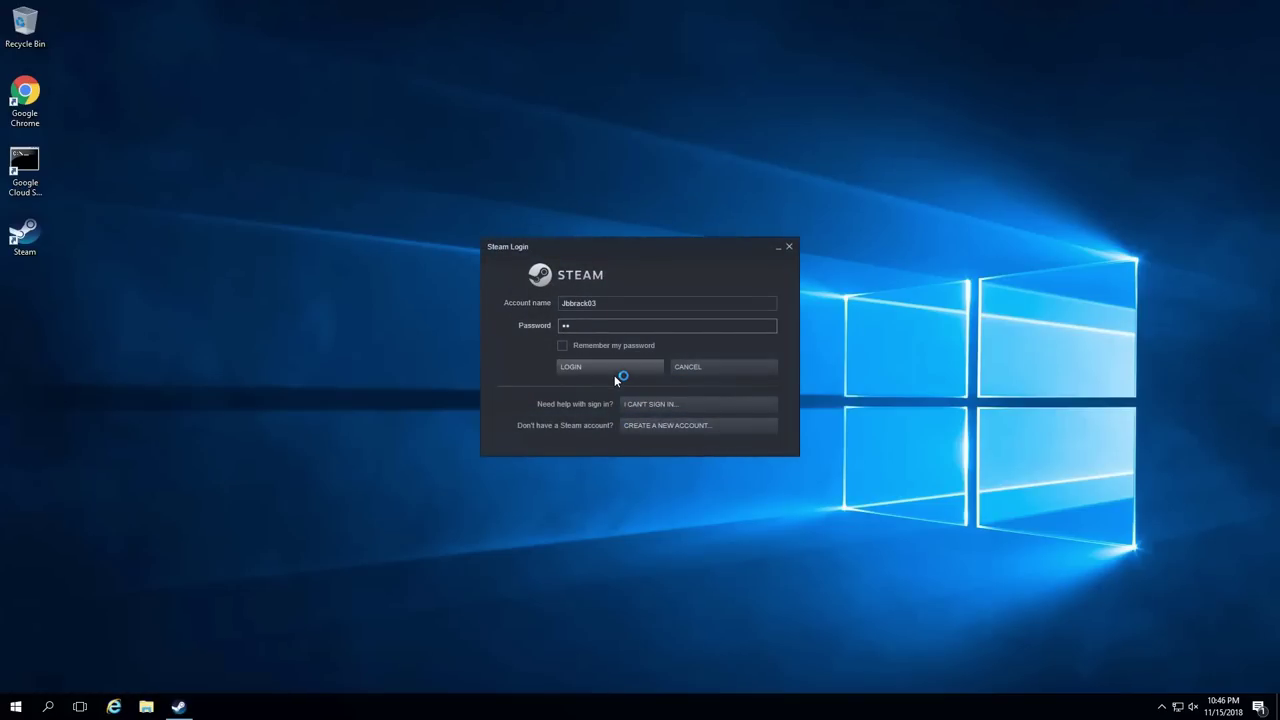
pyautogui.write('**')
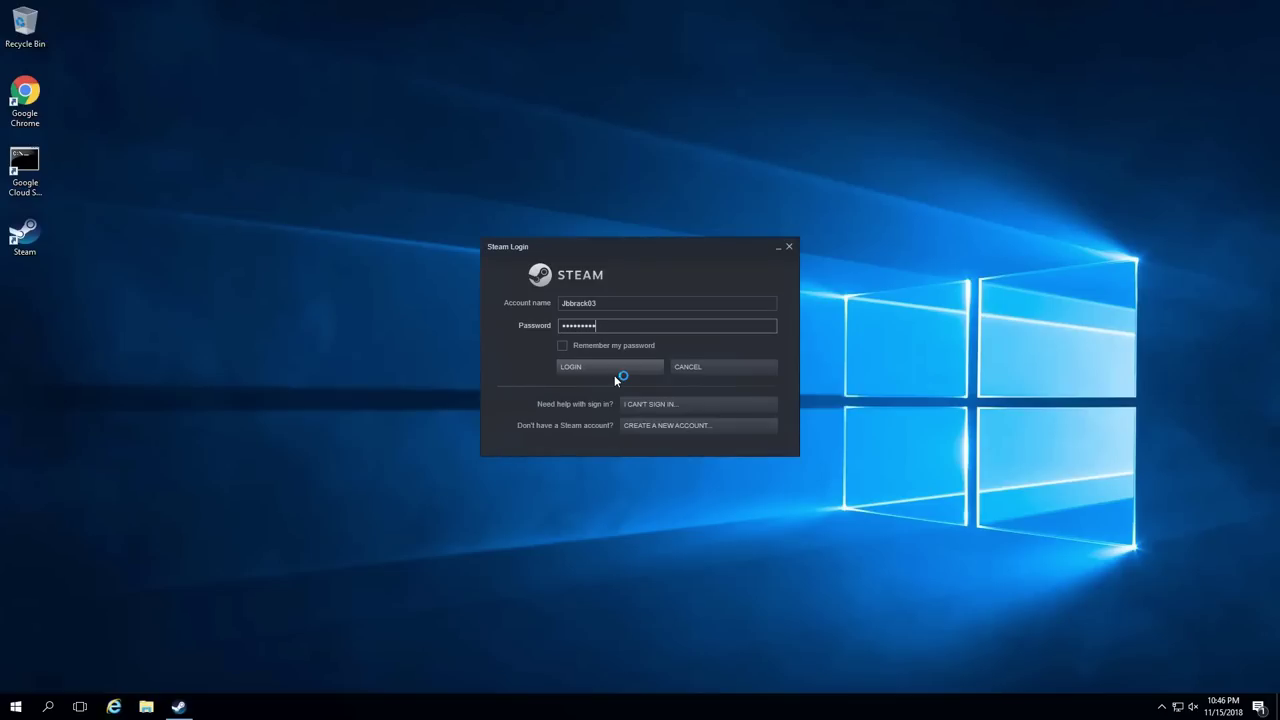